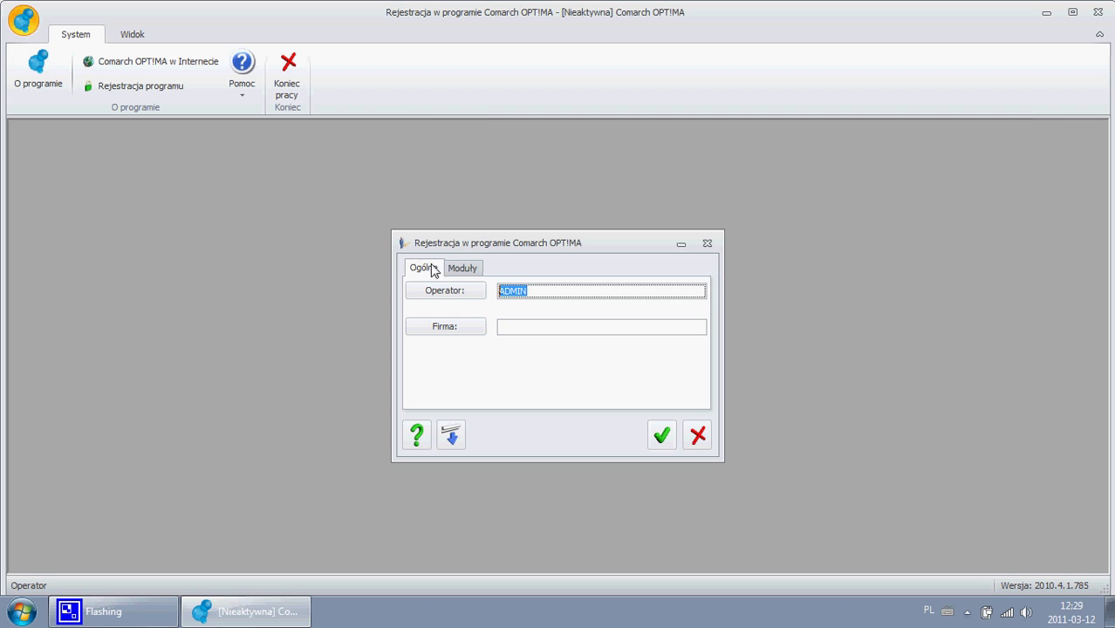
- Log in as ADMIN to the GOLDEN GREMIUM company
click(453, 328)
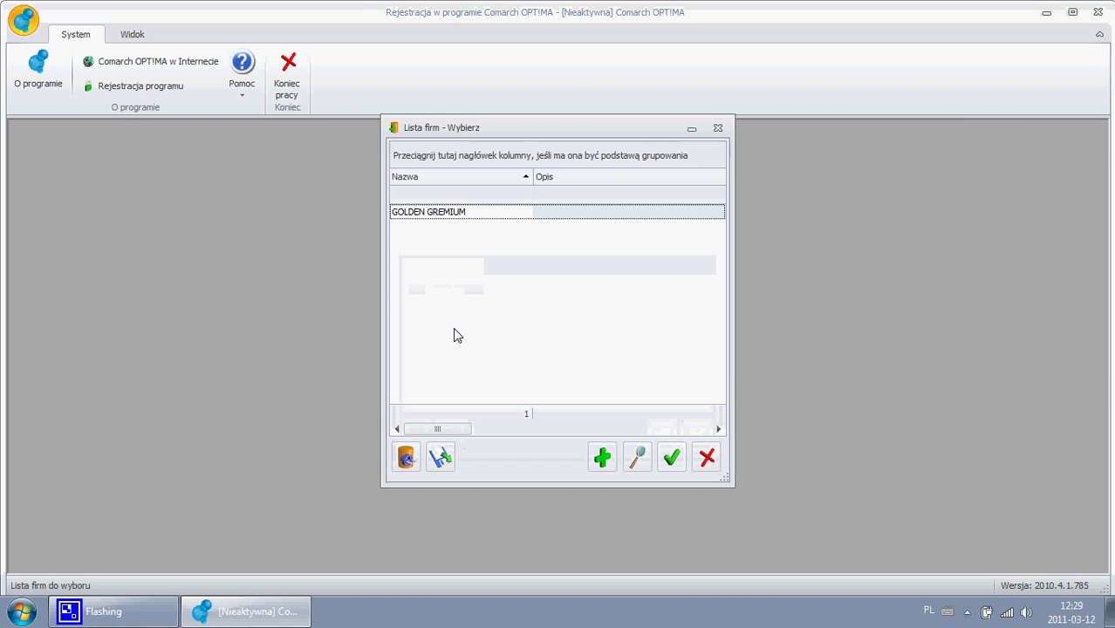
double_click(467, 211)
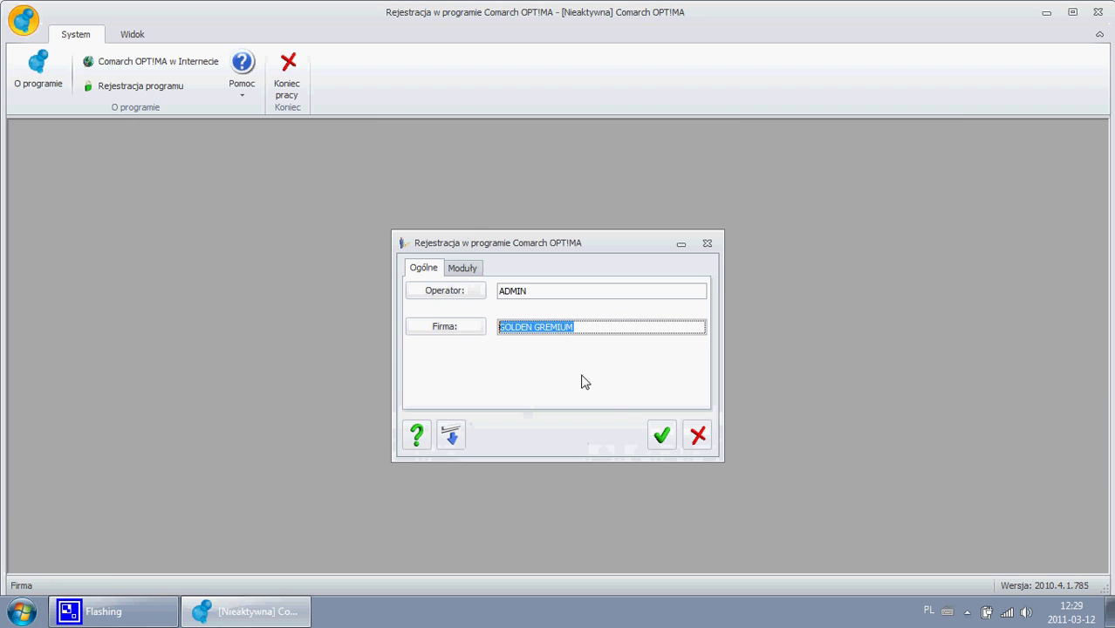
click(662, 436)
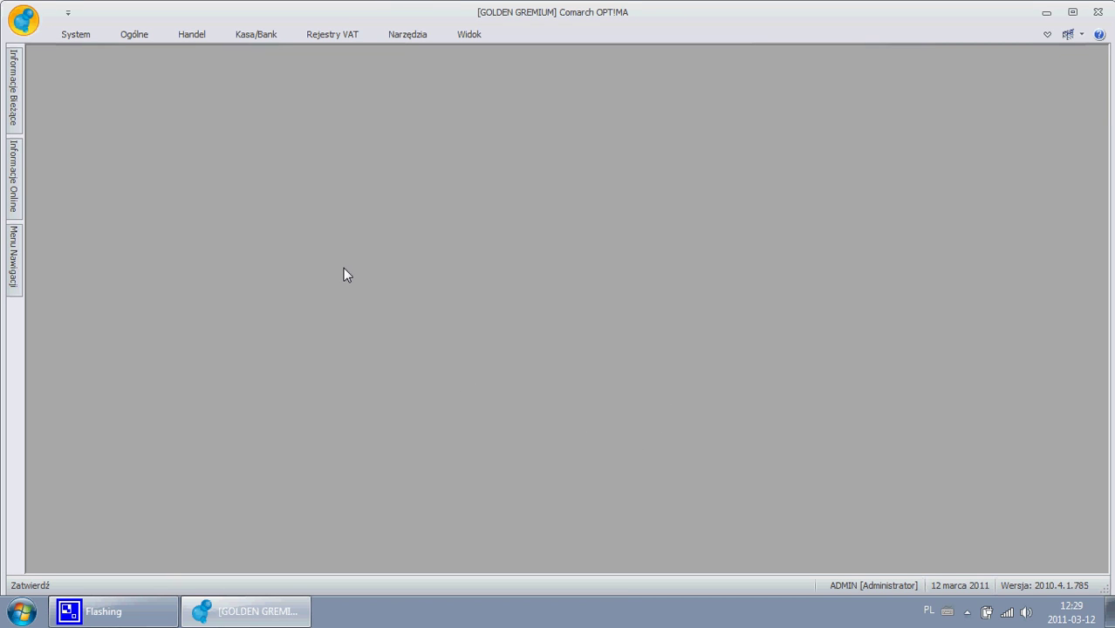
- Open the sales invoice list under Handel and remove its Brutto and Netto columns
click(185, 35)
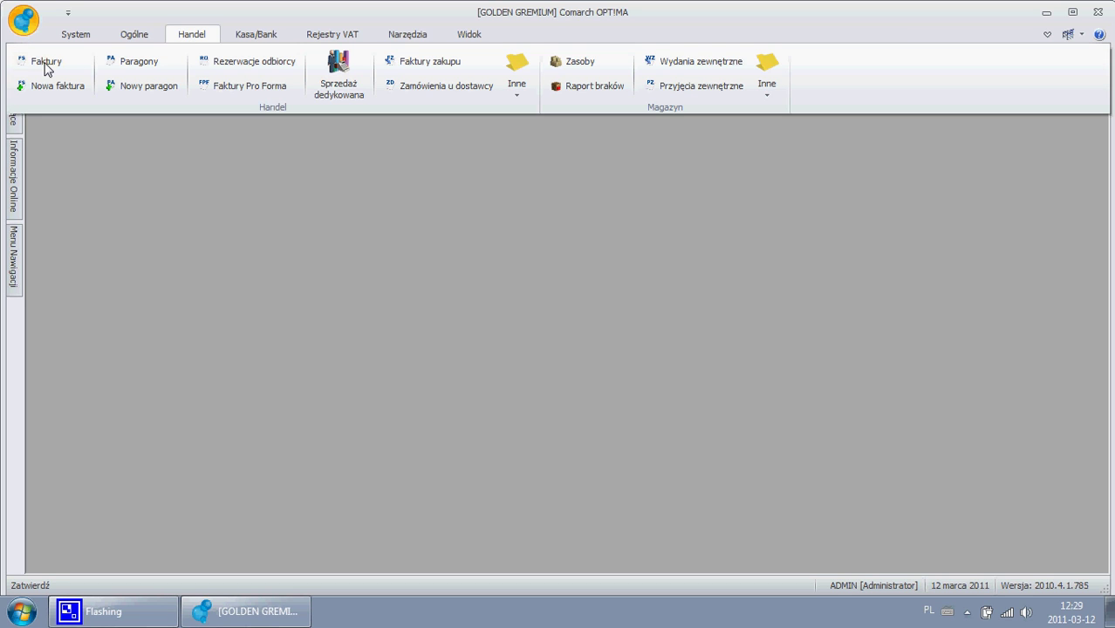
click(45, 62)
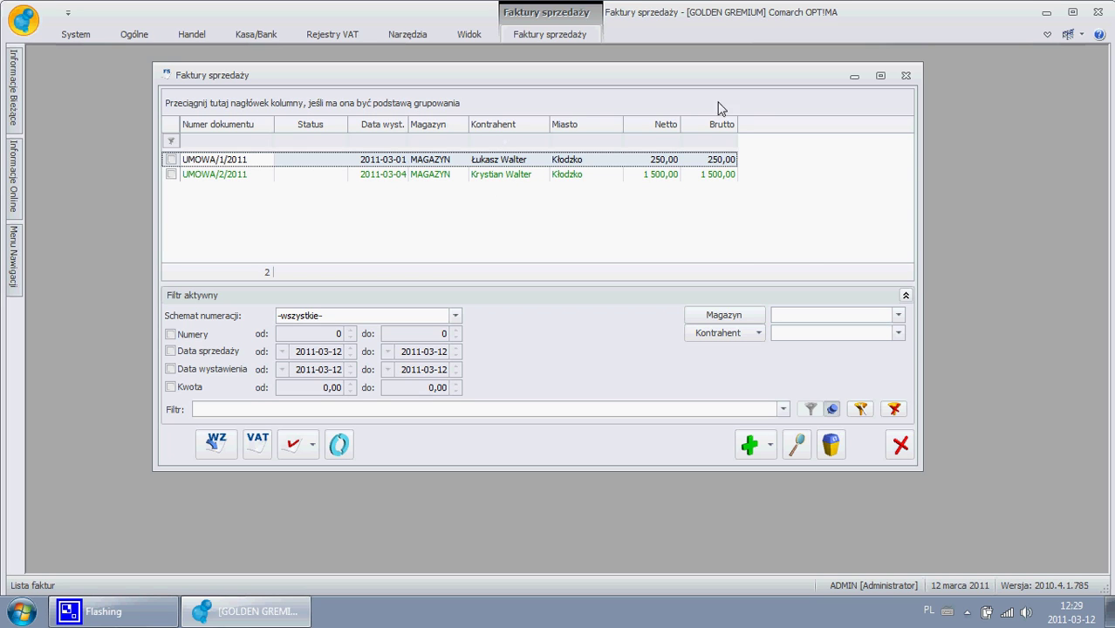
right_click(723, 130)
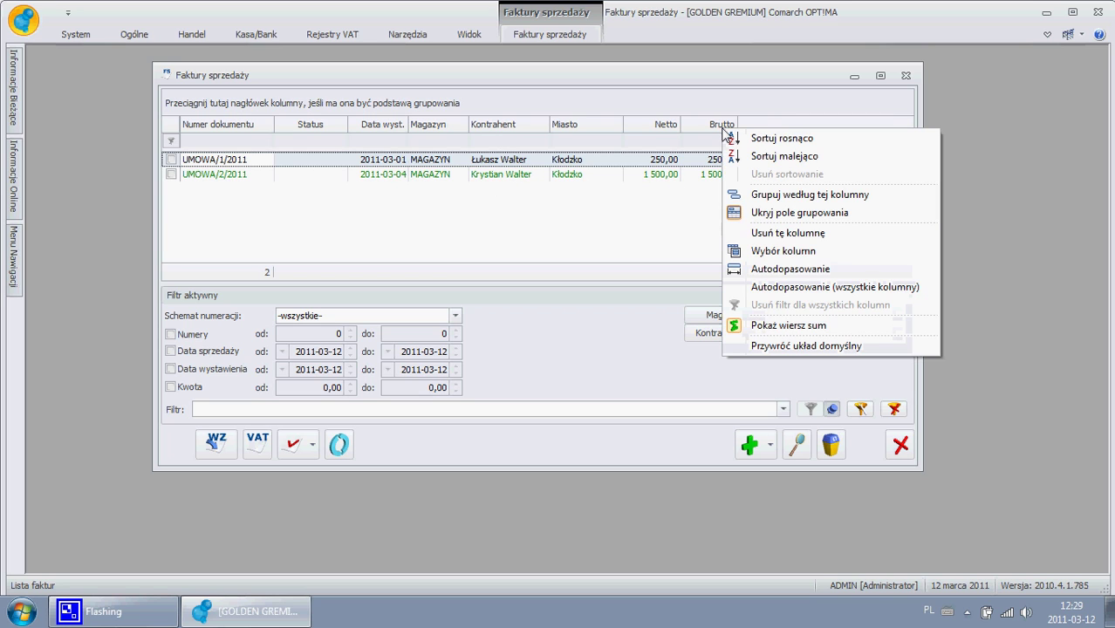
click(771, 234)
right_click(663, 126)
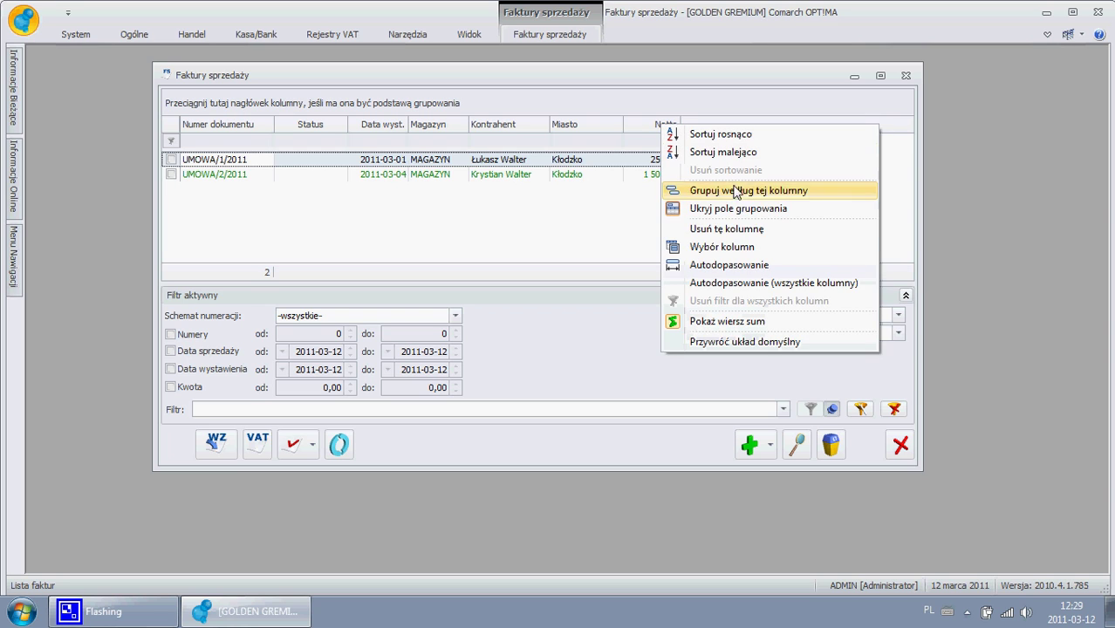
click(733, 230)
- Restore the Brutto column from the column chooser and maximize the invoice list
right_click(652, 131)
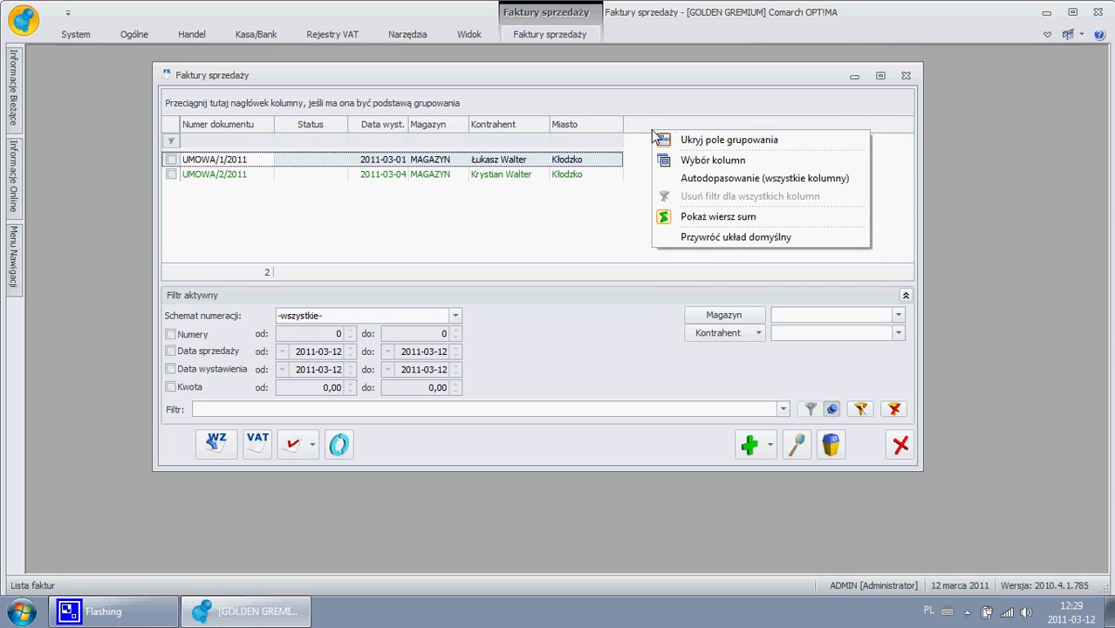
click(714, 161)
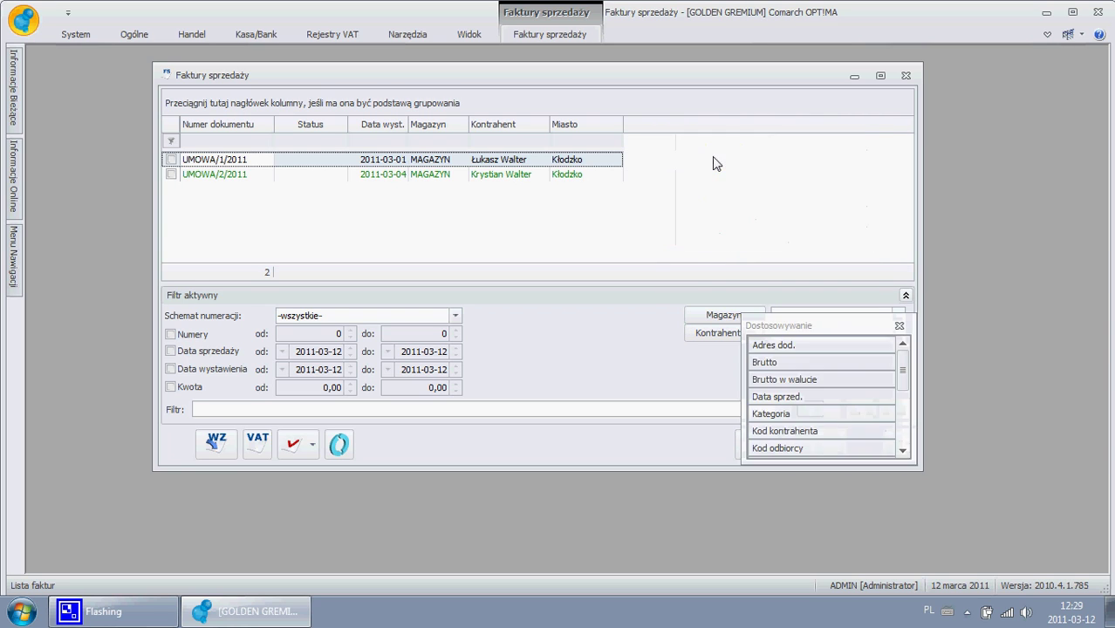
drag(788, 366, 709, 145)
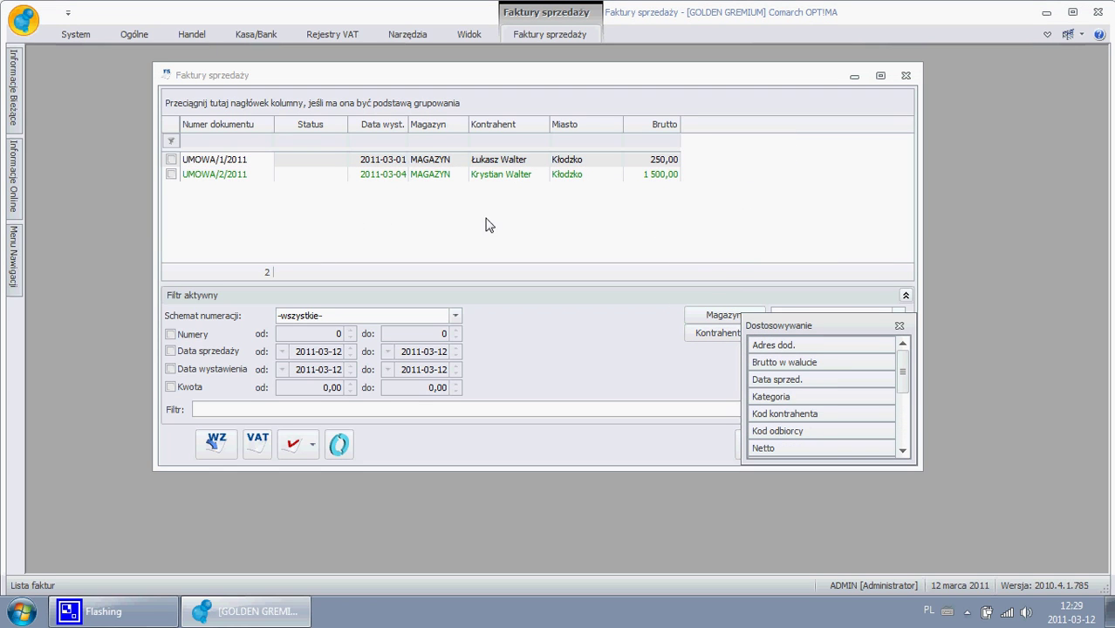
click(527, 223)
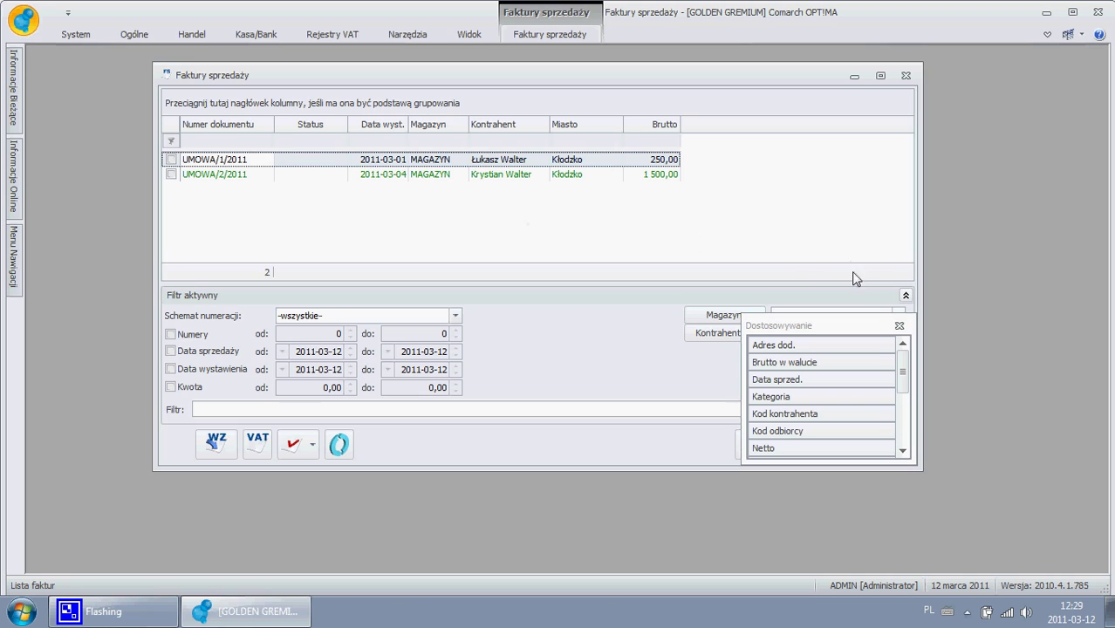
click(899, 325)
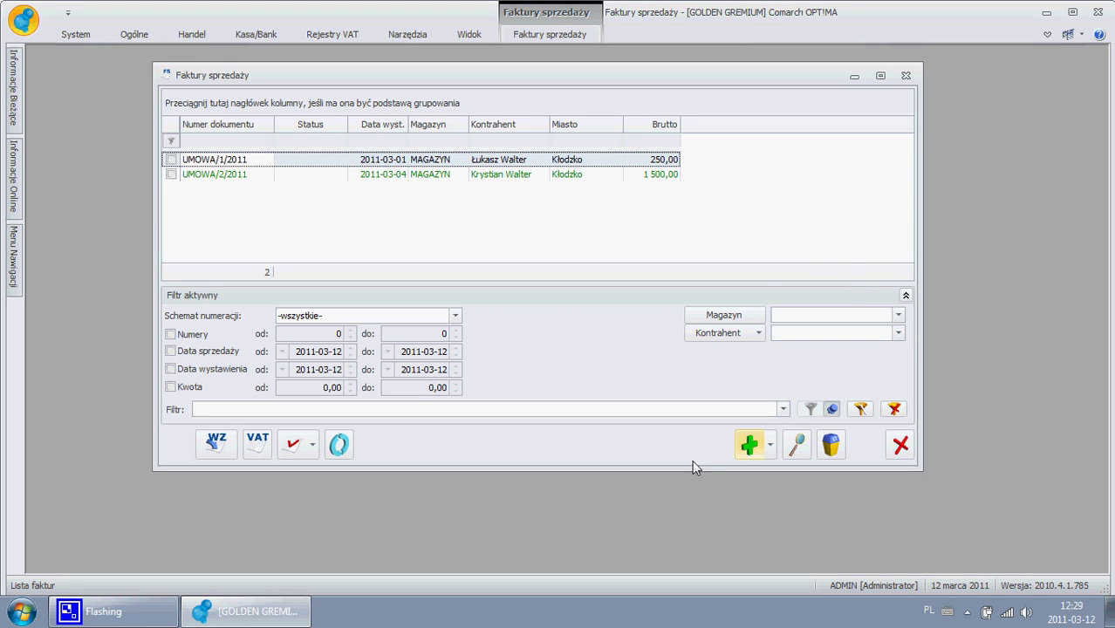
click(881, 76)
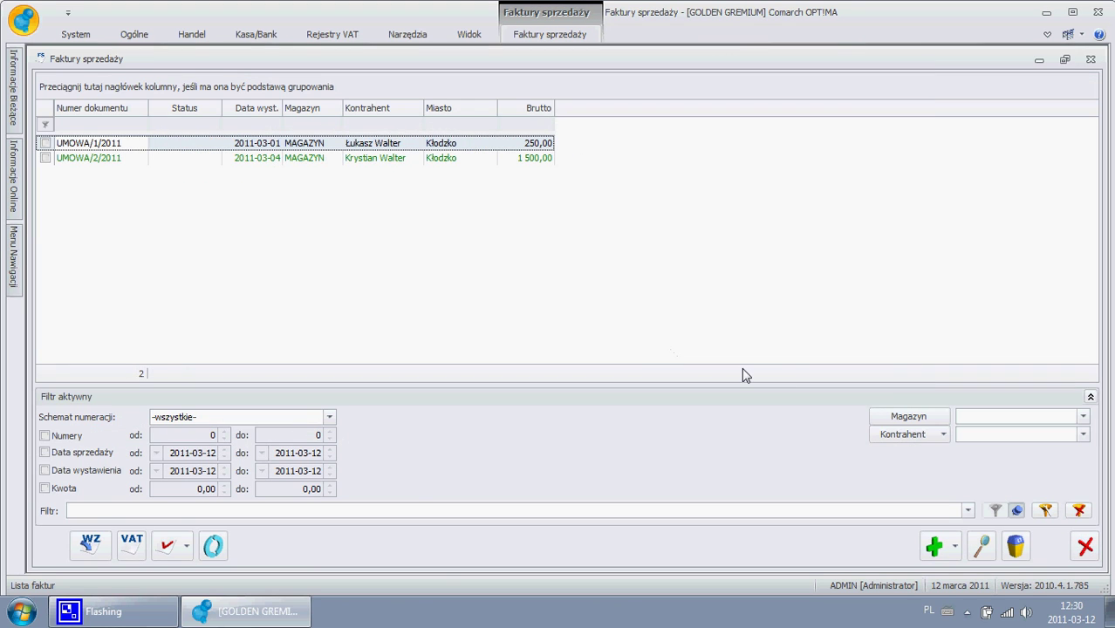
- Create a new UMOWA sales invoice, type the start of the PESEL, and open Lista kontrahentów
click(935, 546)
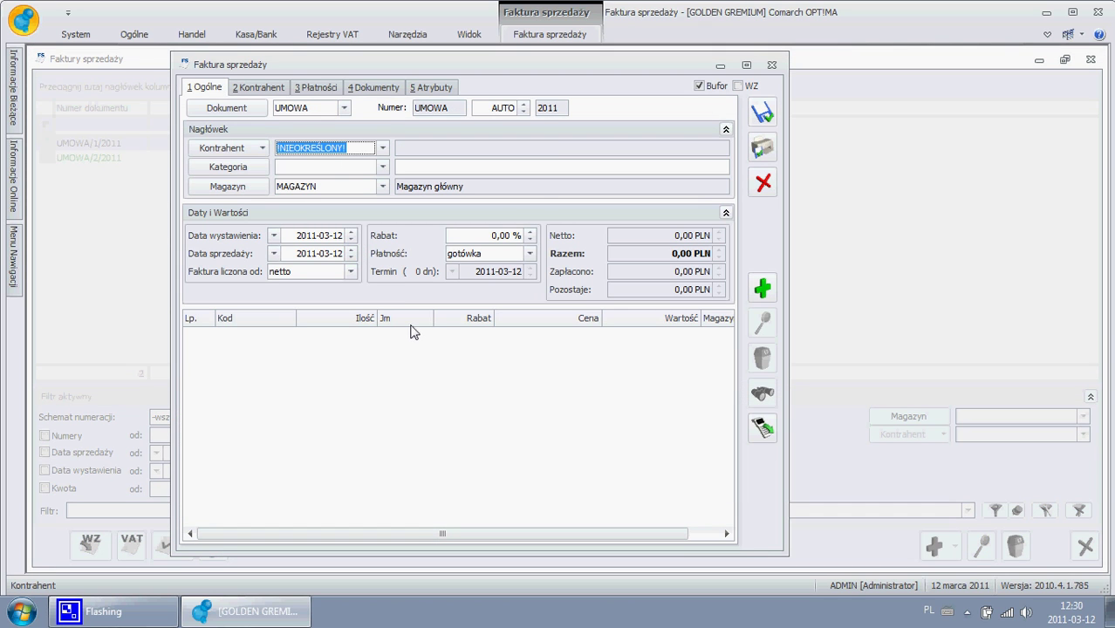
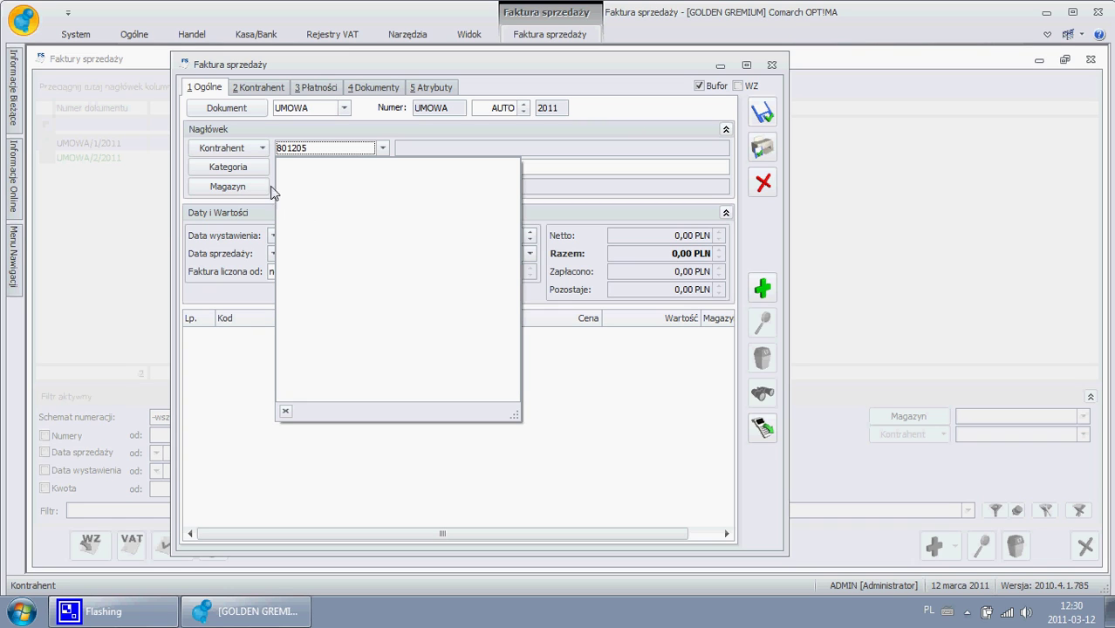
click(241, 153)
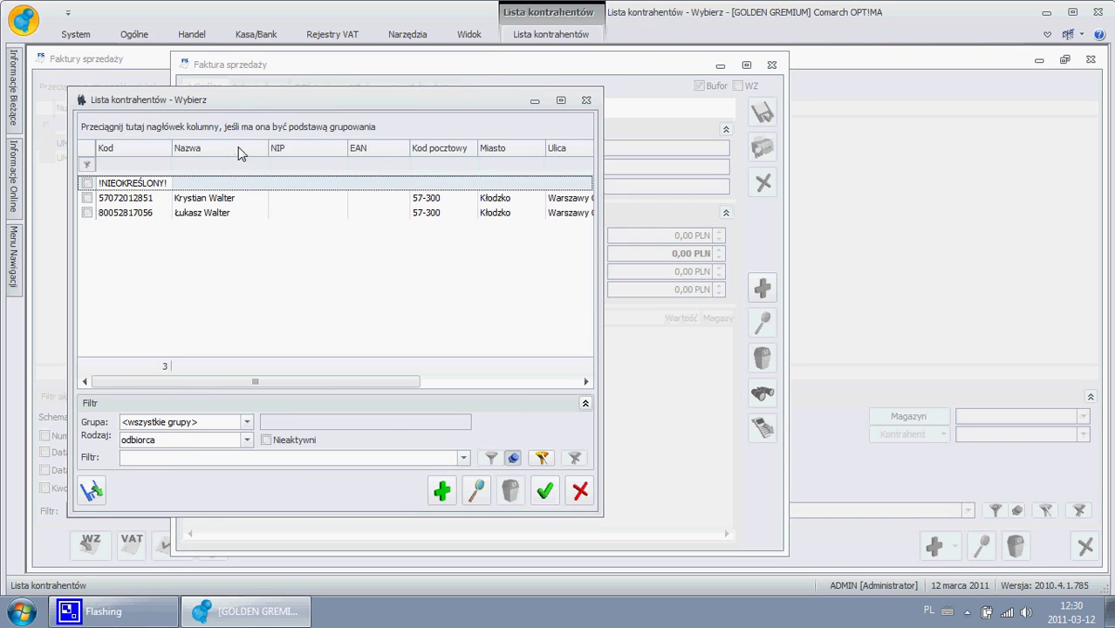
- Add a new contractor with its code and begin entering its PESEL number
click(440, 491)
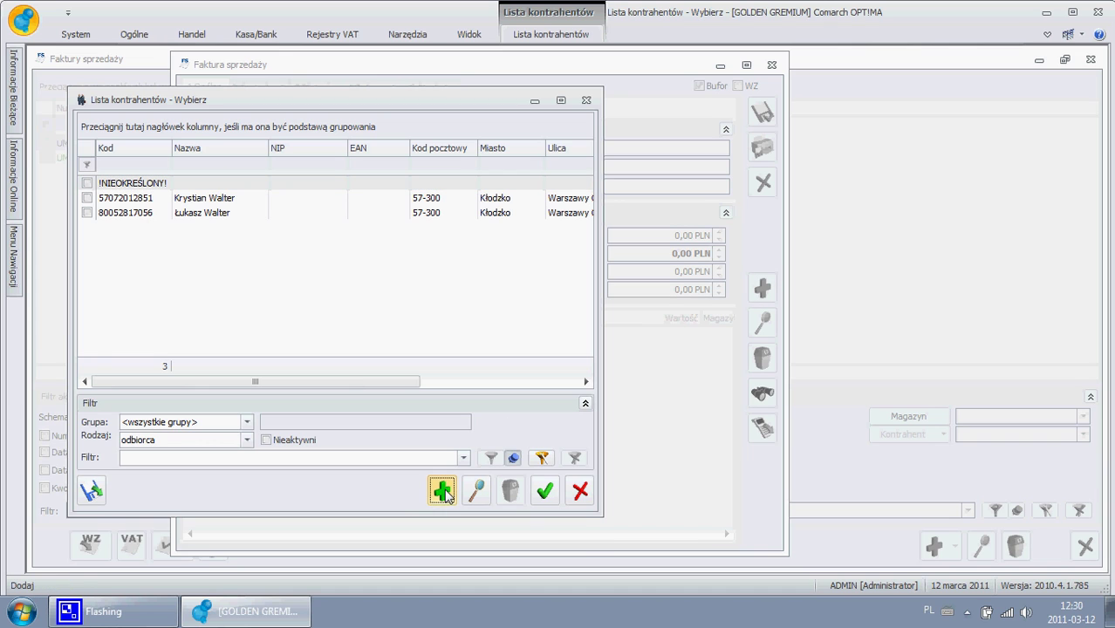
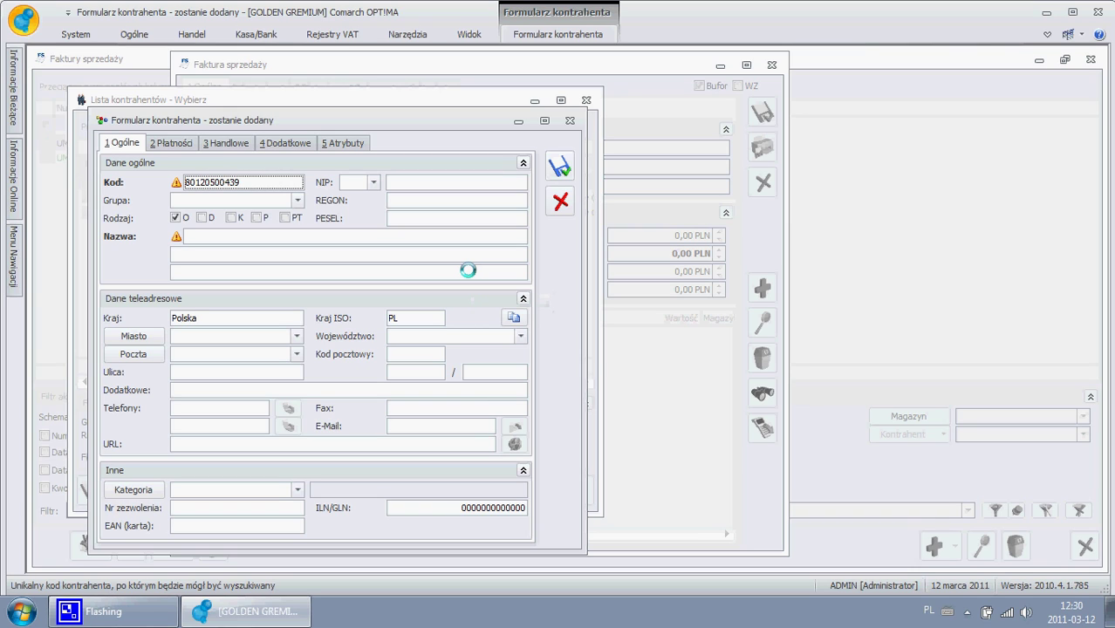
click(443, 219)
text(80)
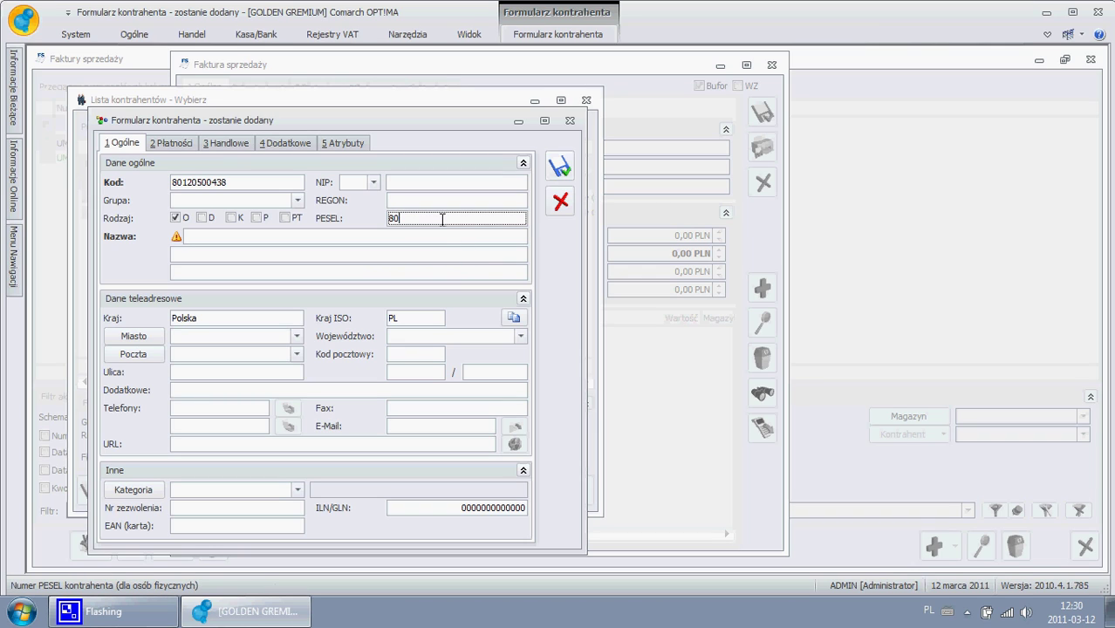
text(120)
- Bring up and minimize the CamStudio recorder, then return to the contractor's Nazwa field
mouse_move(112, 612)
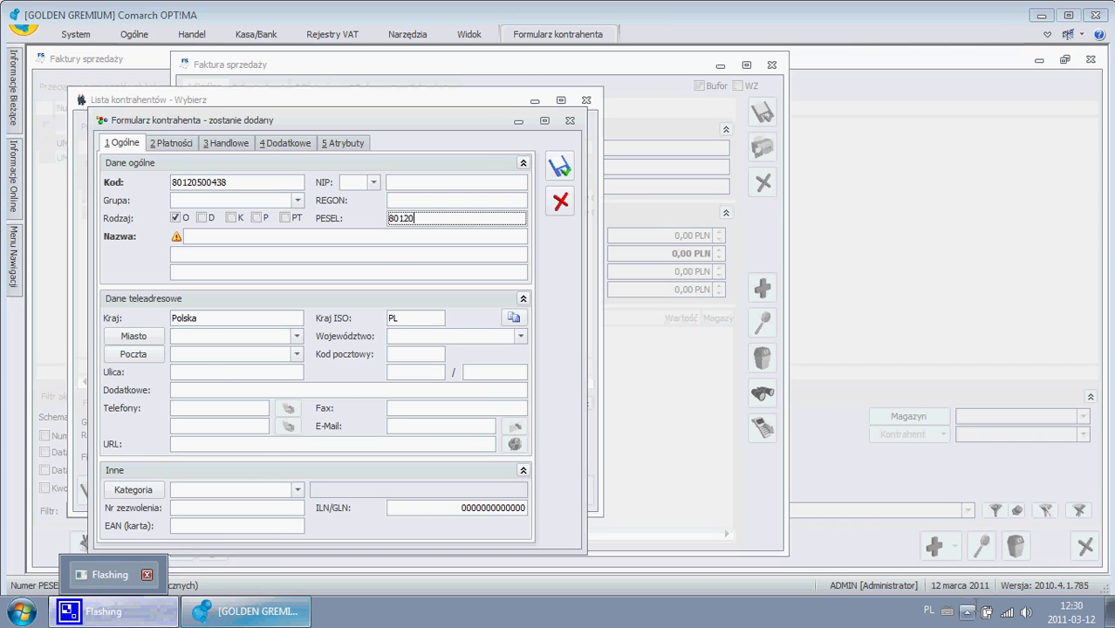
click(967, 612)
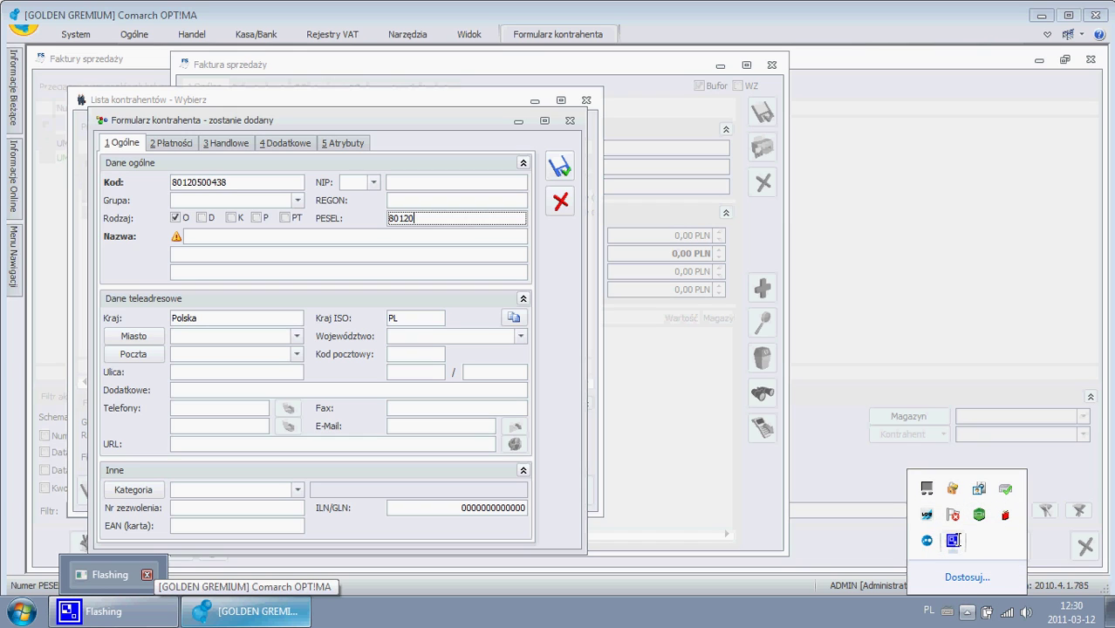
click(953, 540)
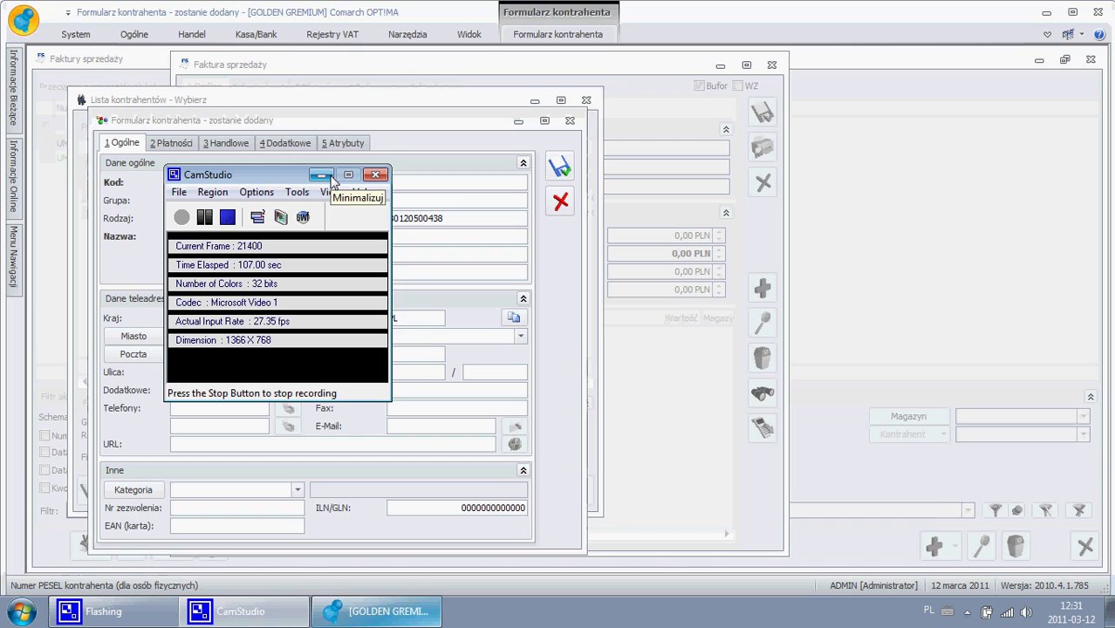
click(329, 177)
click(448, 240)
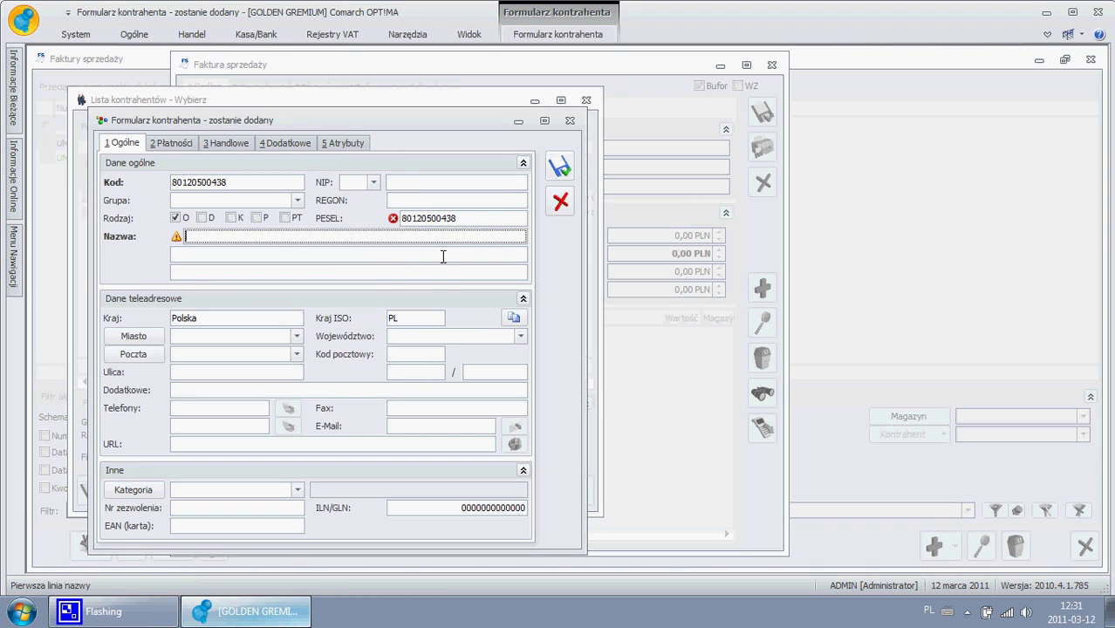
- Correct the PESEL number and edit the contractor code to match it
mouse_move(396, 222)
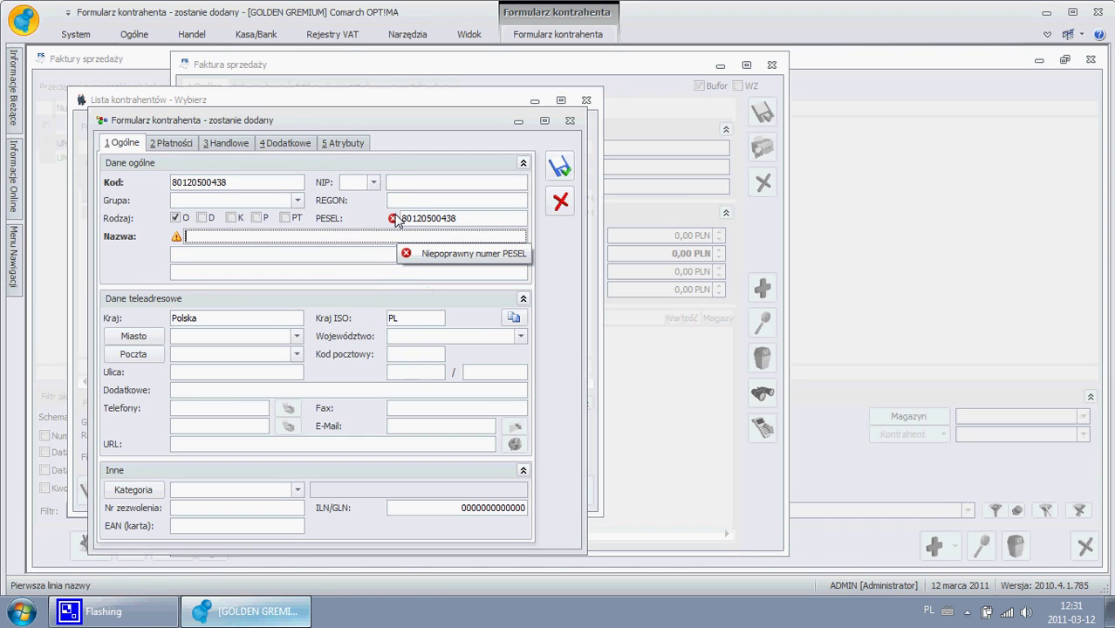
click(491, 218)
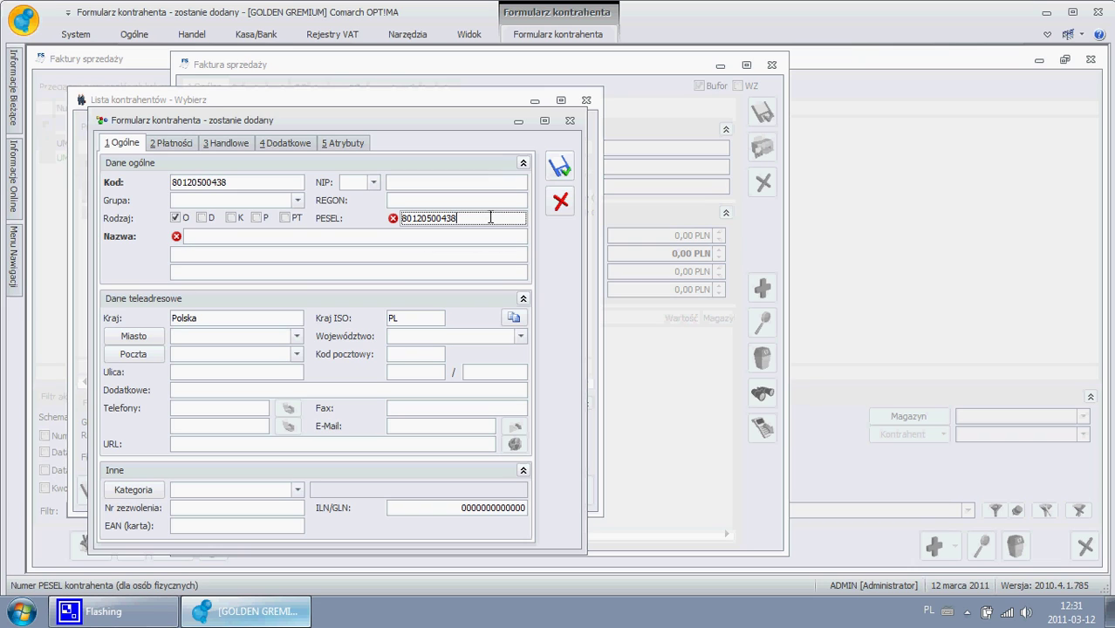
key(Tab)
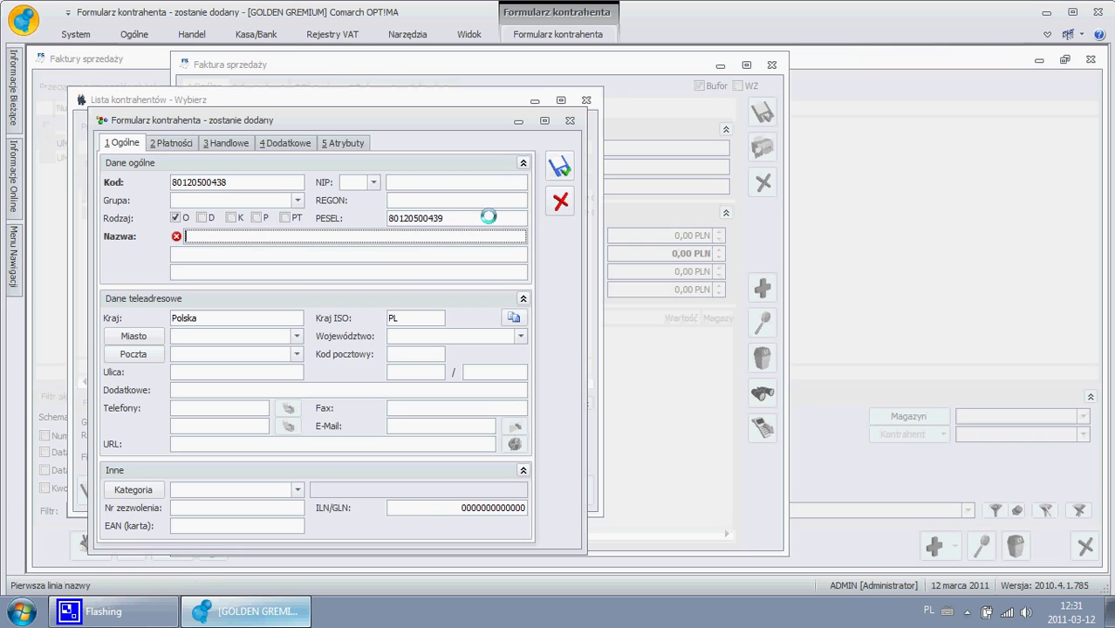
click(264, 183)
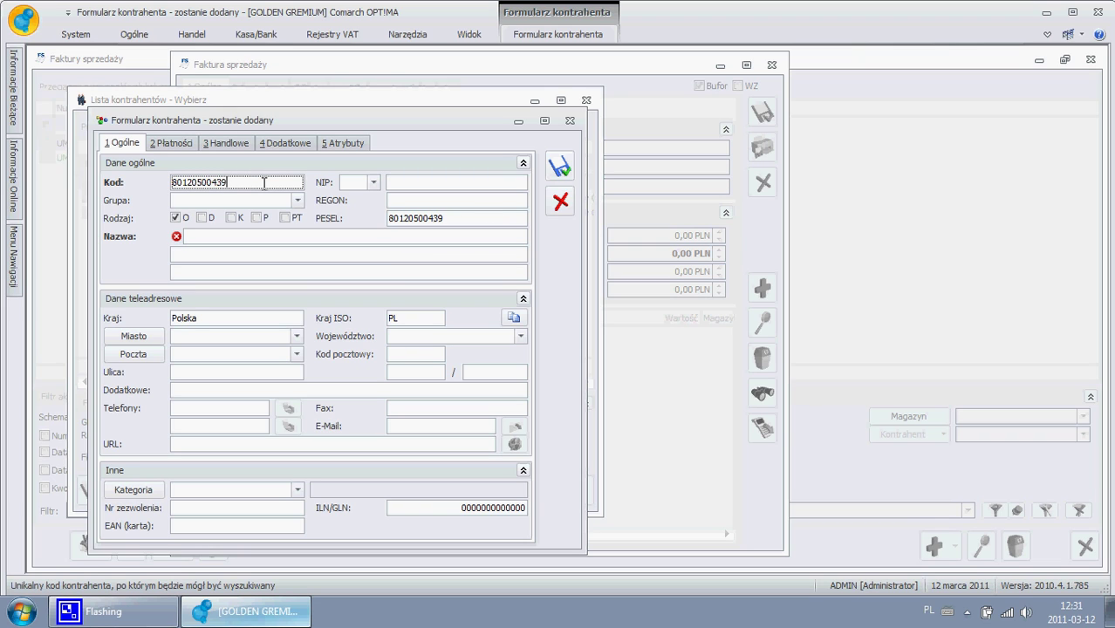
- Enter the contractor's name on line 1 and an ID-style number on line 2
click(225, 239)
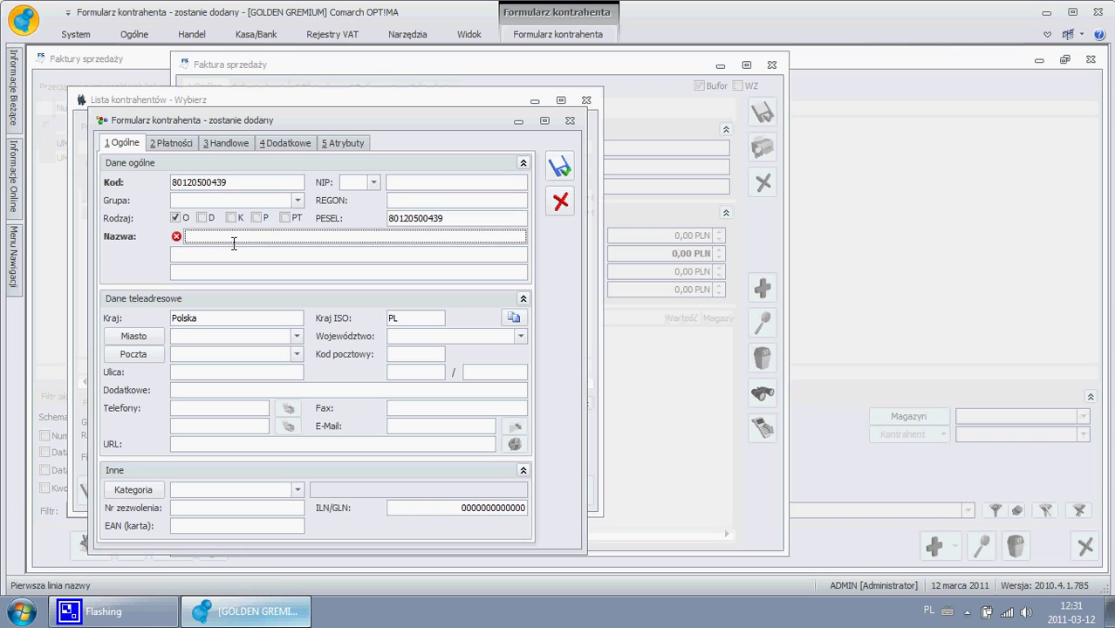
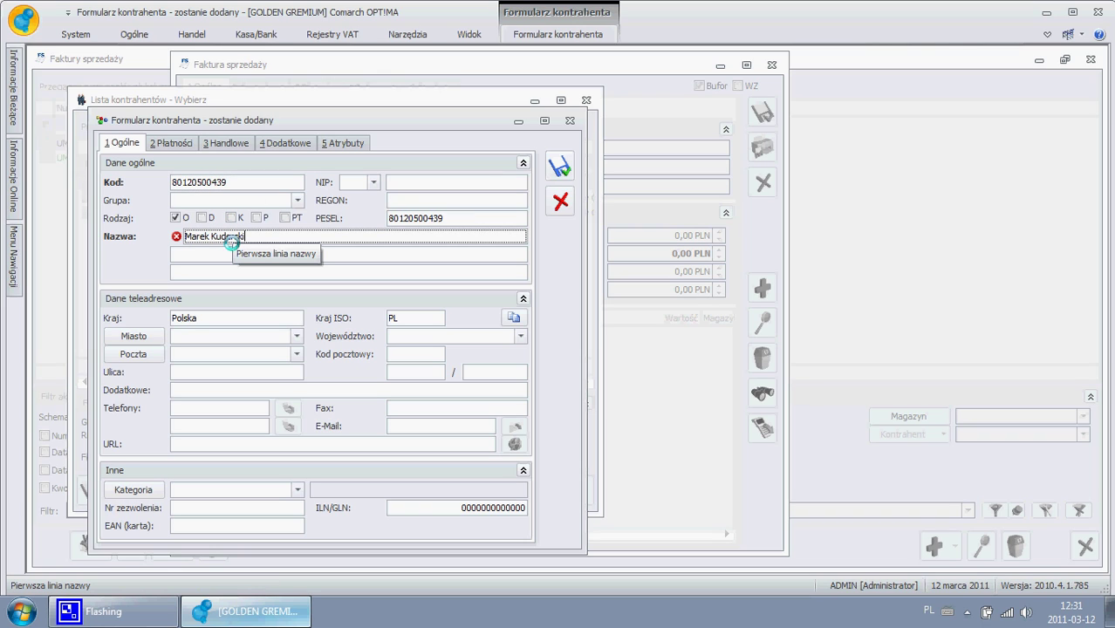
key(Tab)
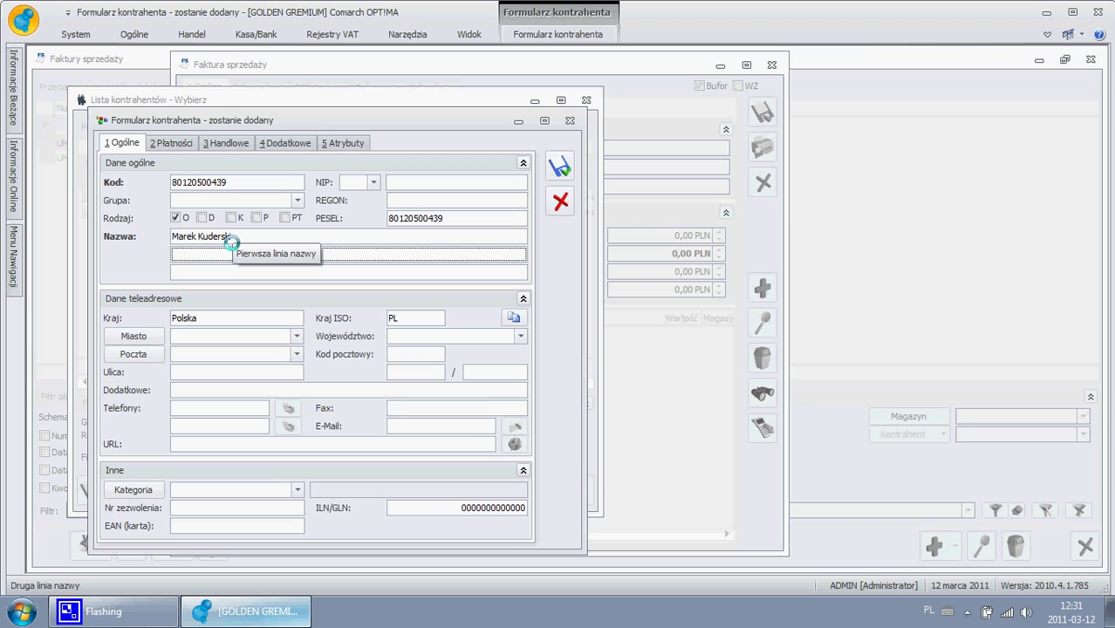
text(XXX 1234567890)
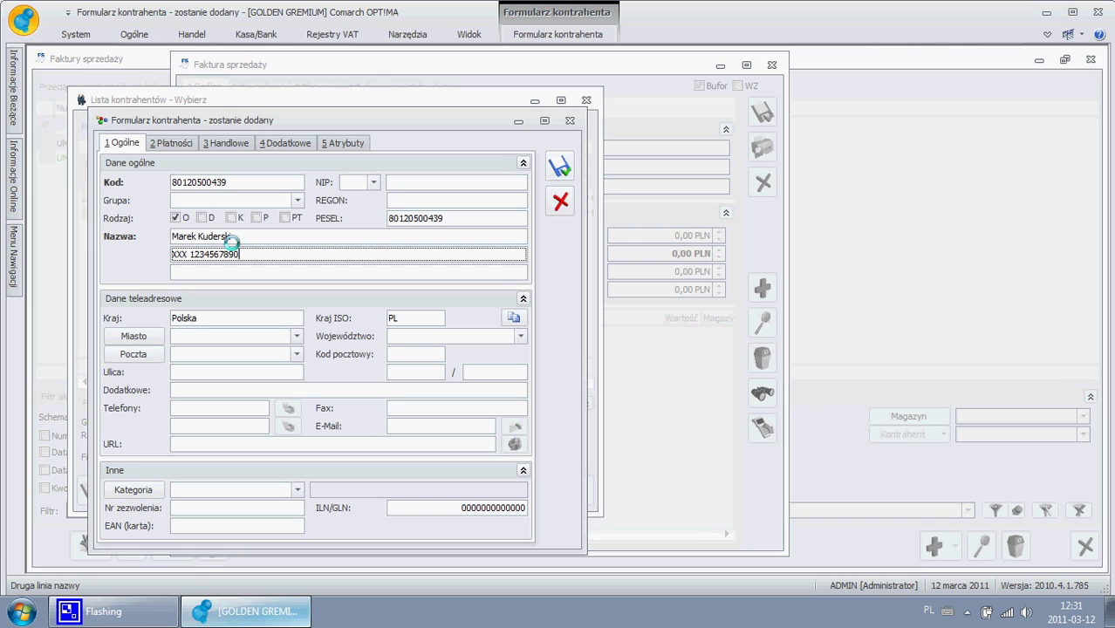
click(246, 337)
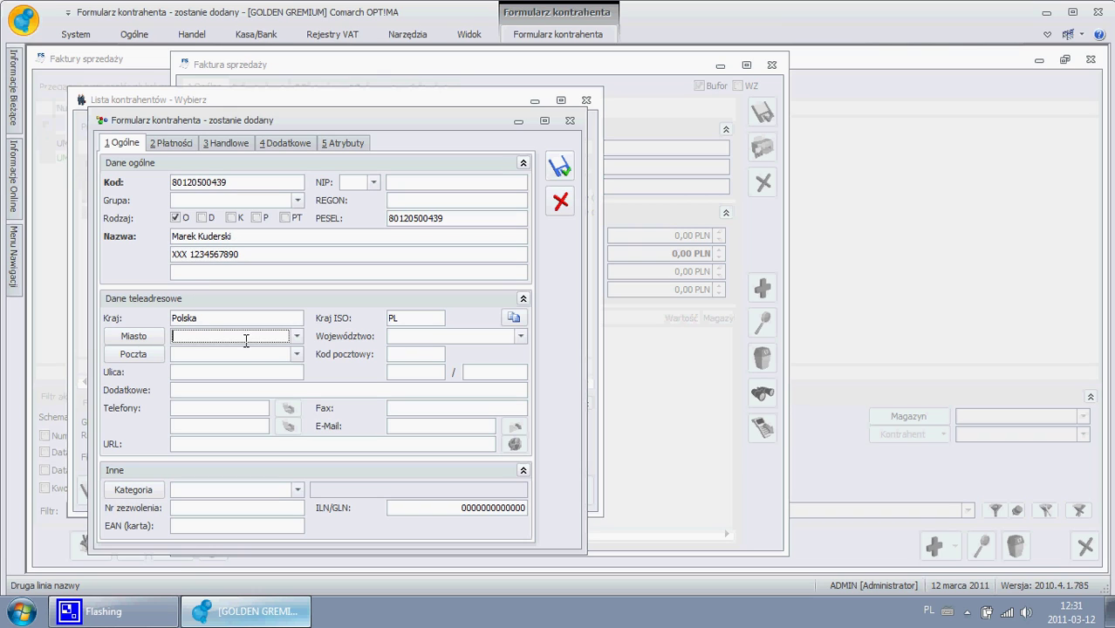
- Fill in the contractor's address with province opolskie, plus phone and e-mail
text(Opole)
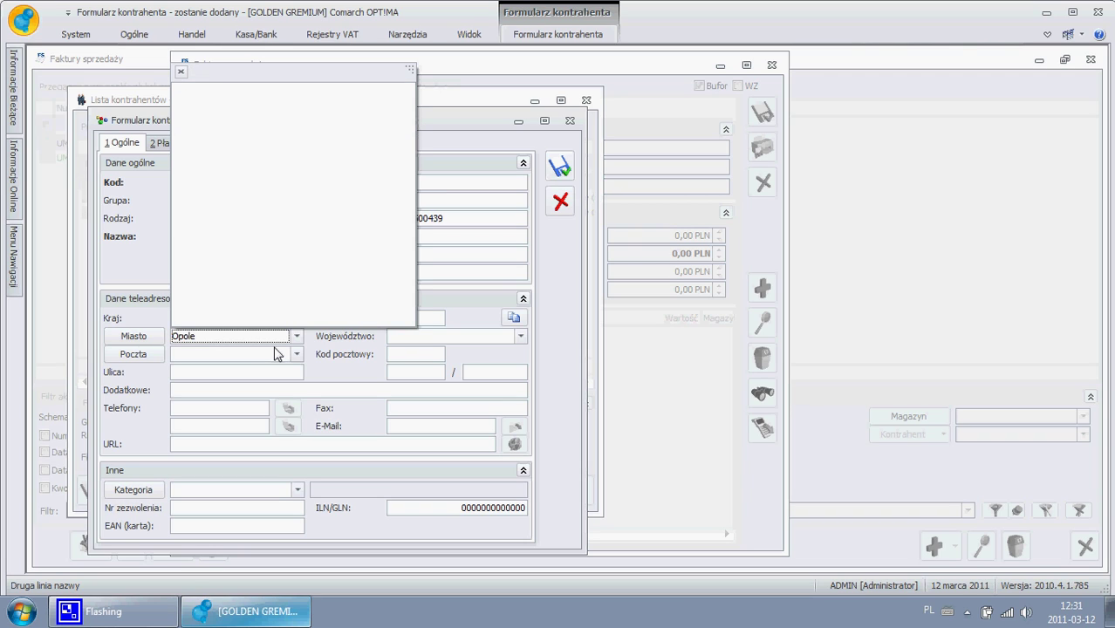
key(Tab)
text(o)
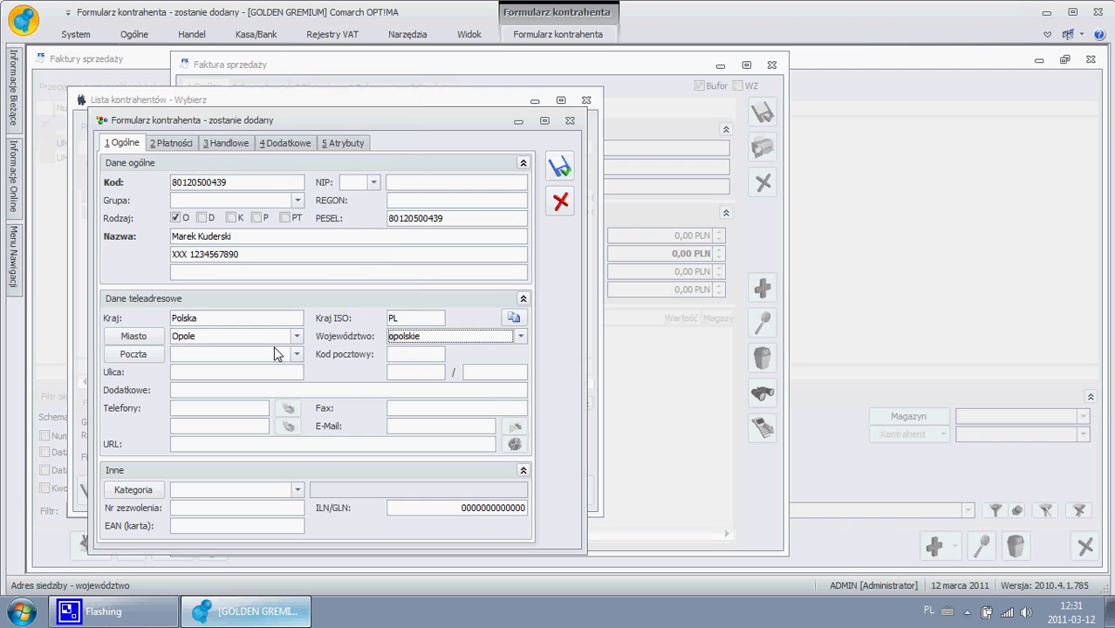
key(Tab)
key(Tab)
key(Tab)
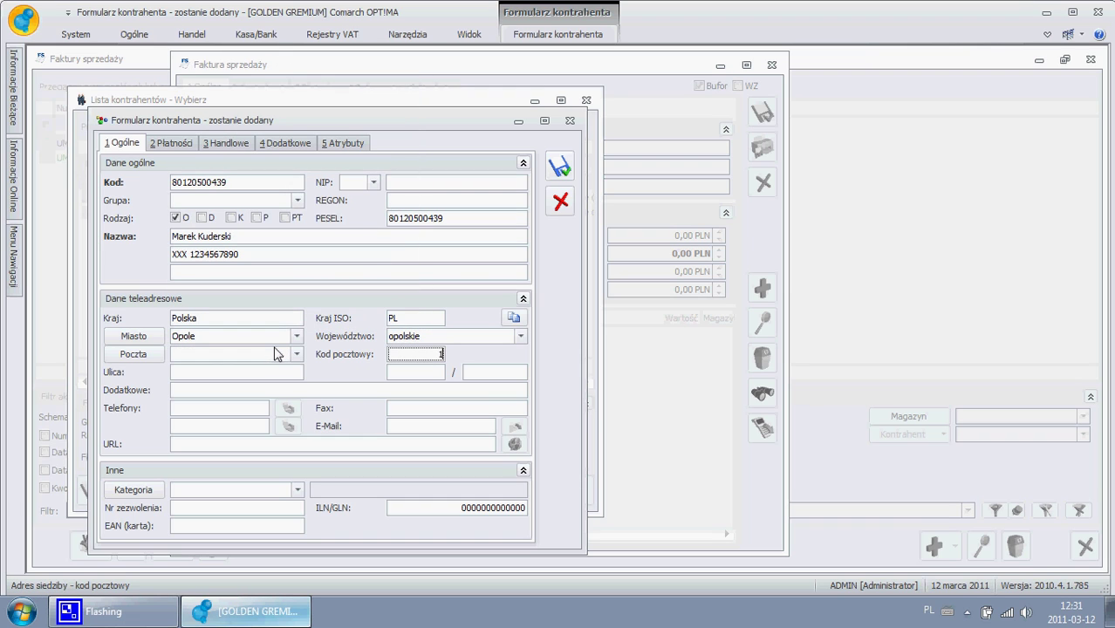
text(11-211)
key(Tab)
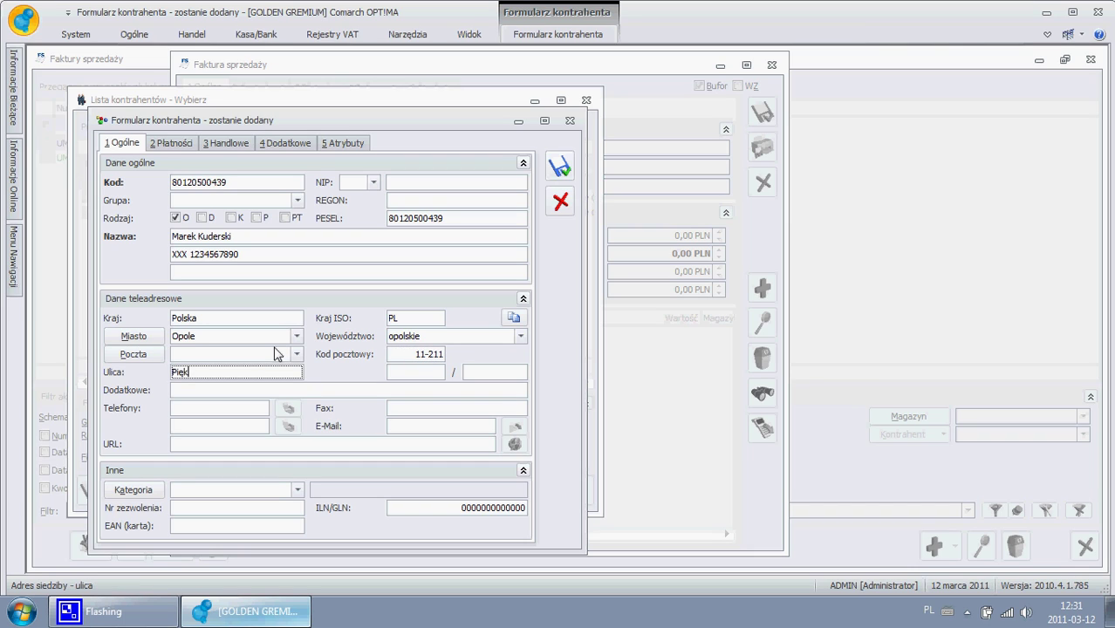
key(Tab)
text(12)
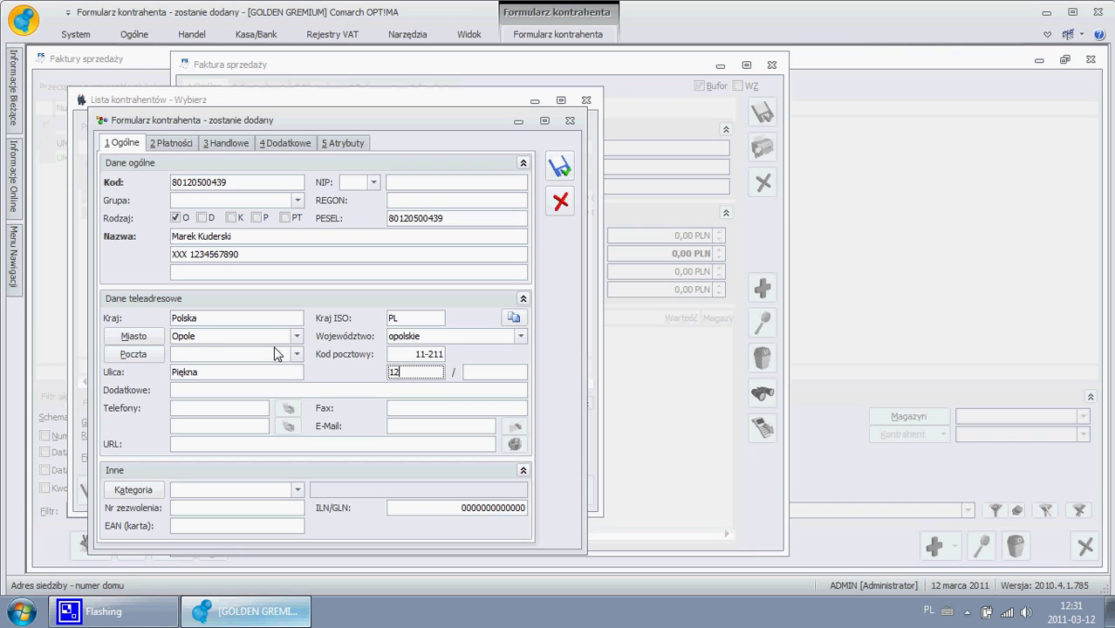
text(5)
key(Tab)
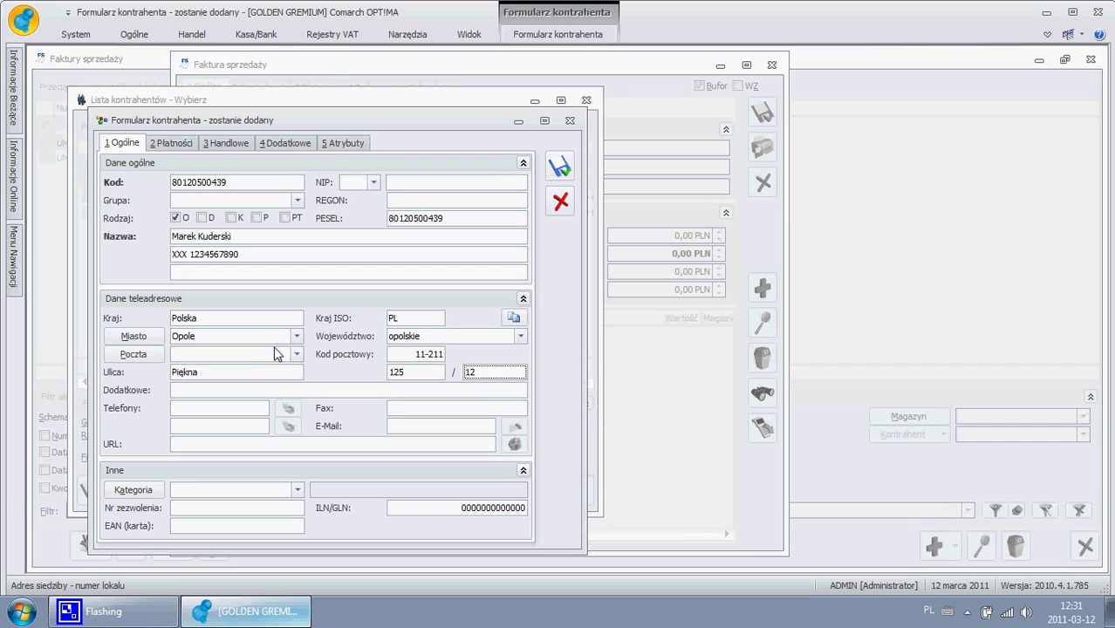
key(Tab)
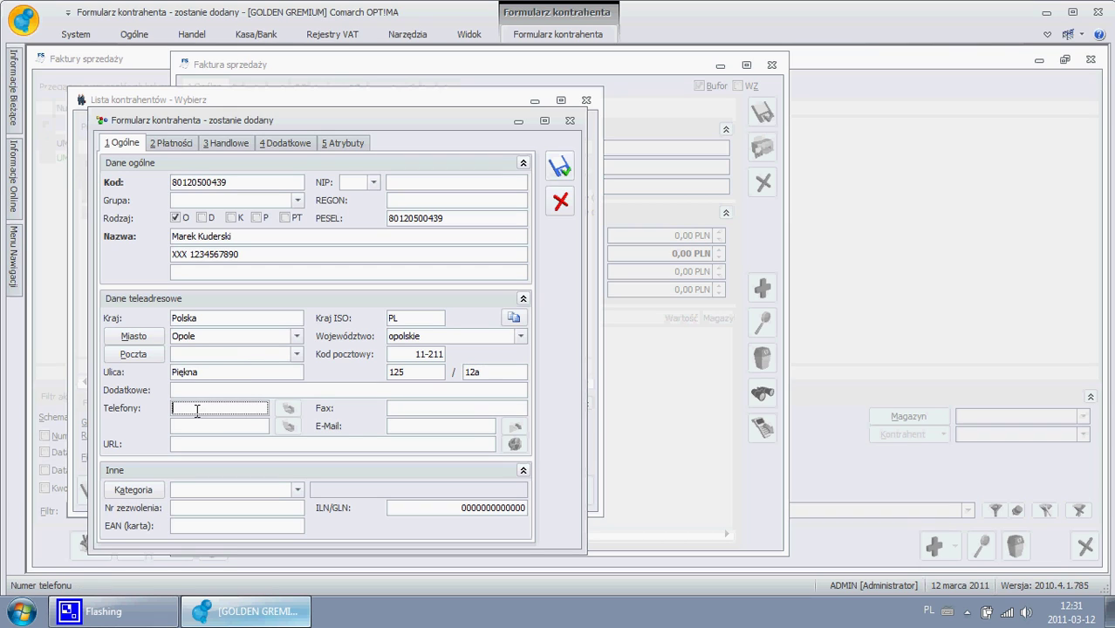
text(55)
key(Tab)
key(Tab)
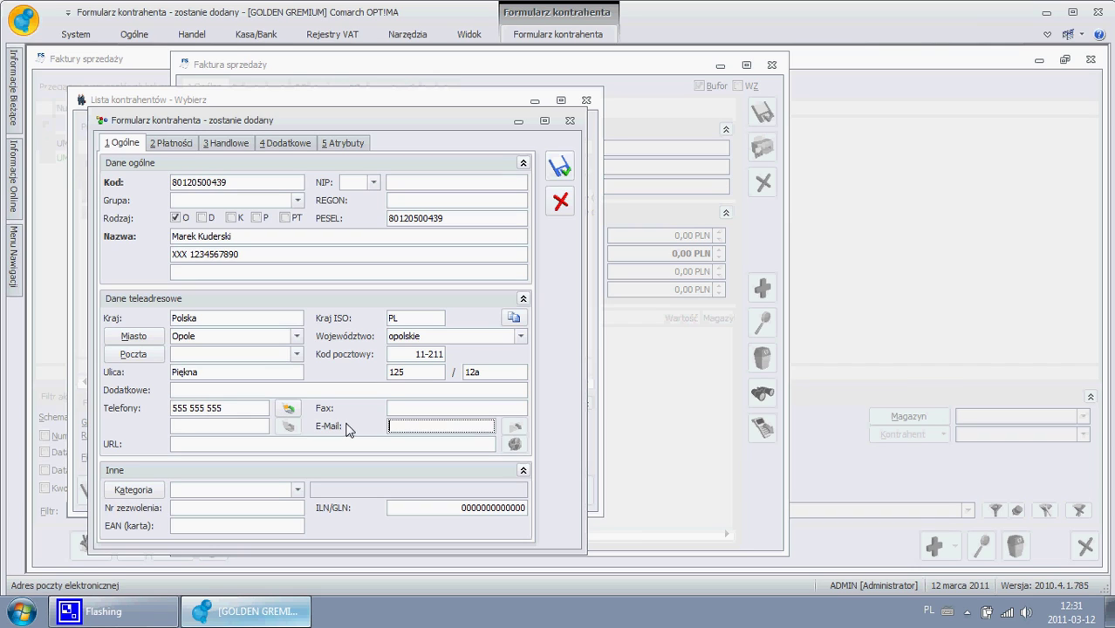
key(Tab)
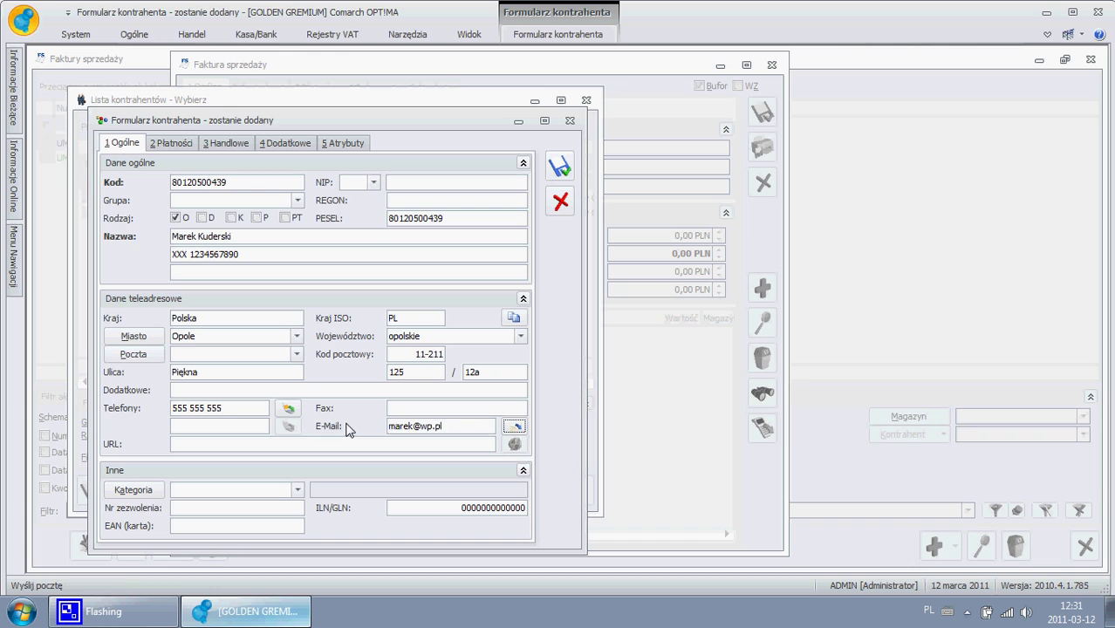
- Set the contractor's payment method to przelew on Płatności and save the contractor
click(214, 145)
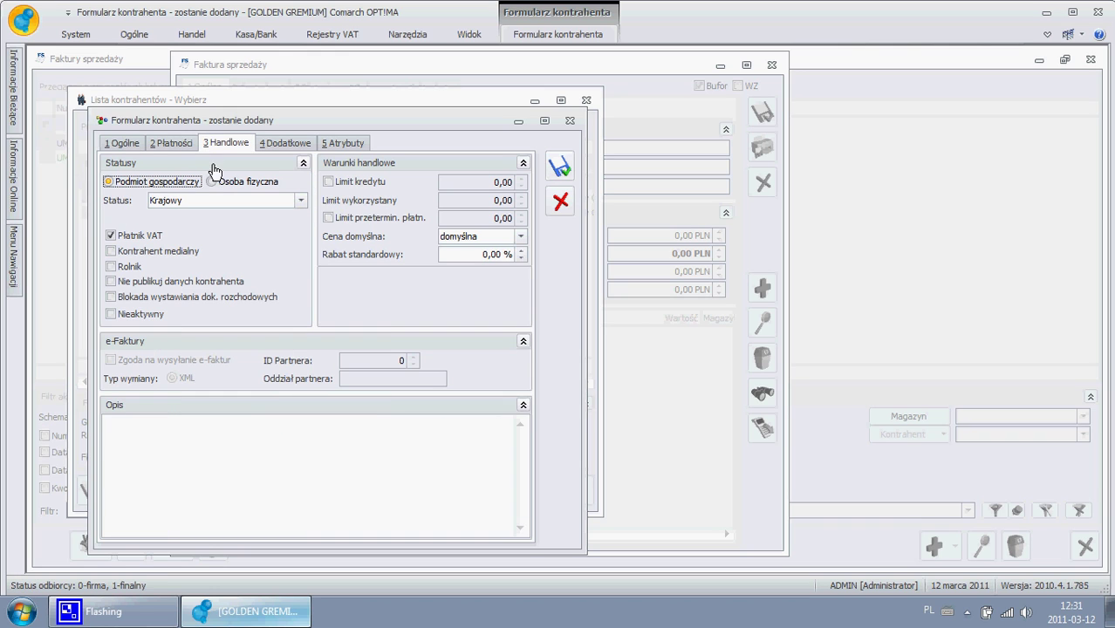
click(177, 145)
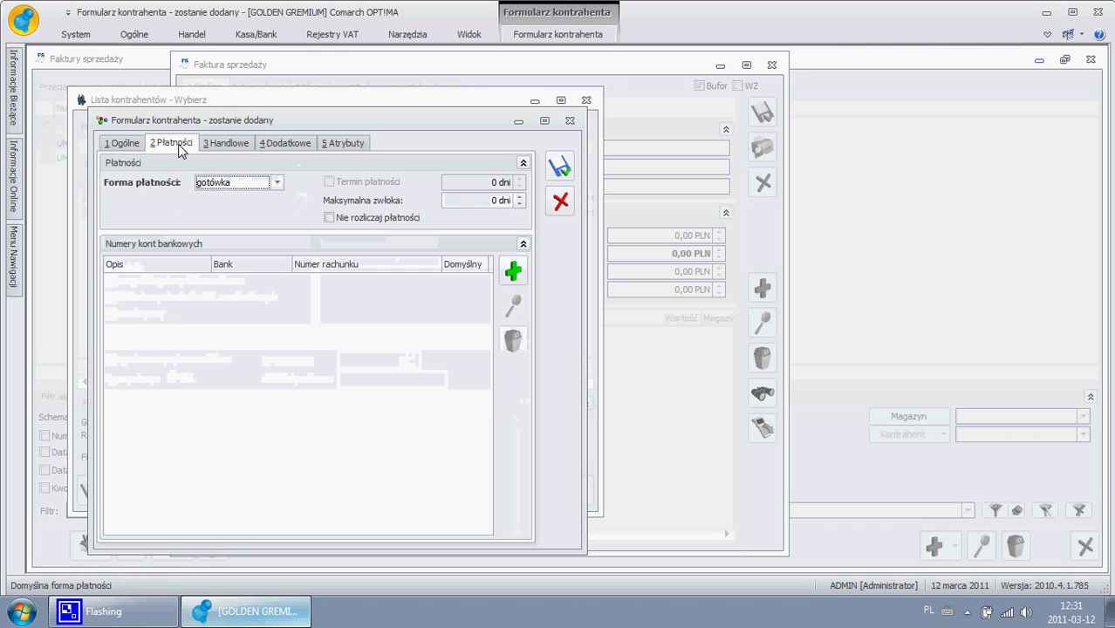
click(236, 182)
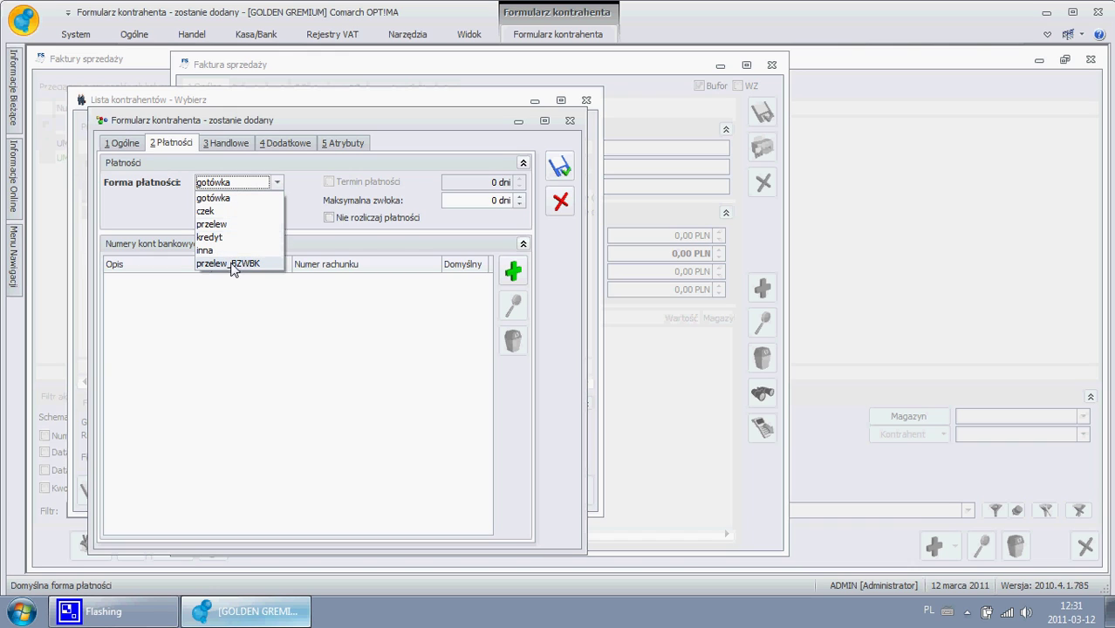
click(234, 224)
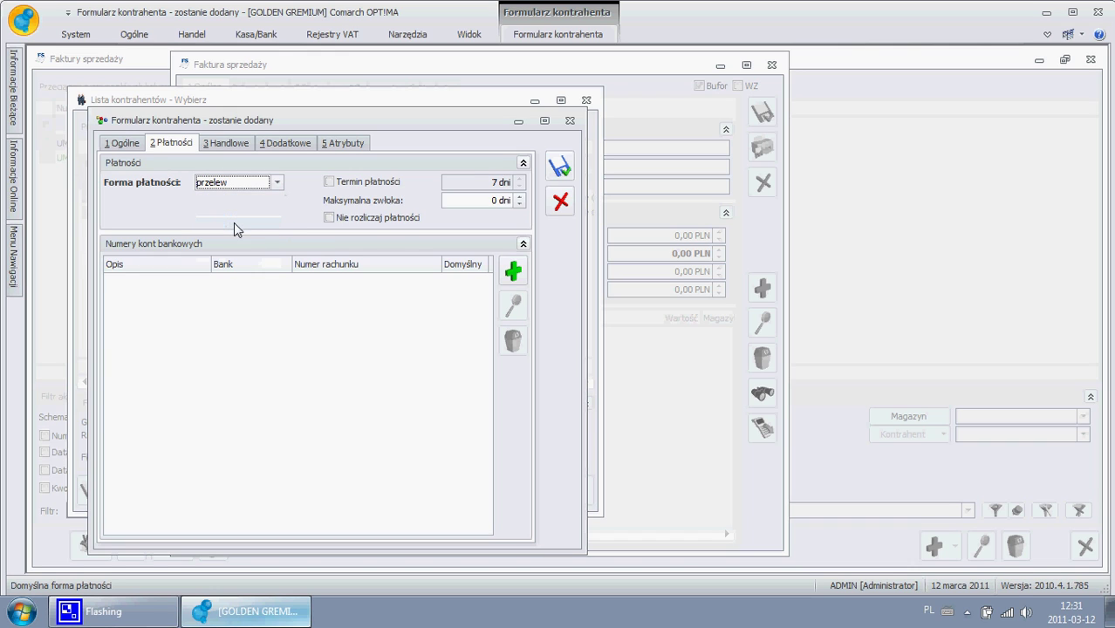
click(125, 143)
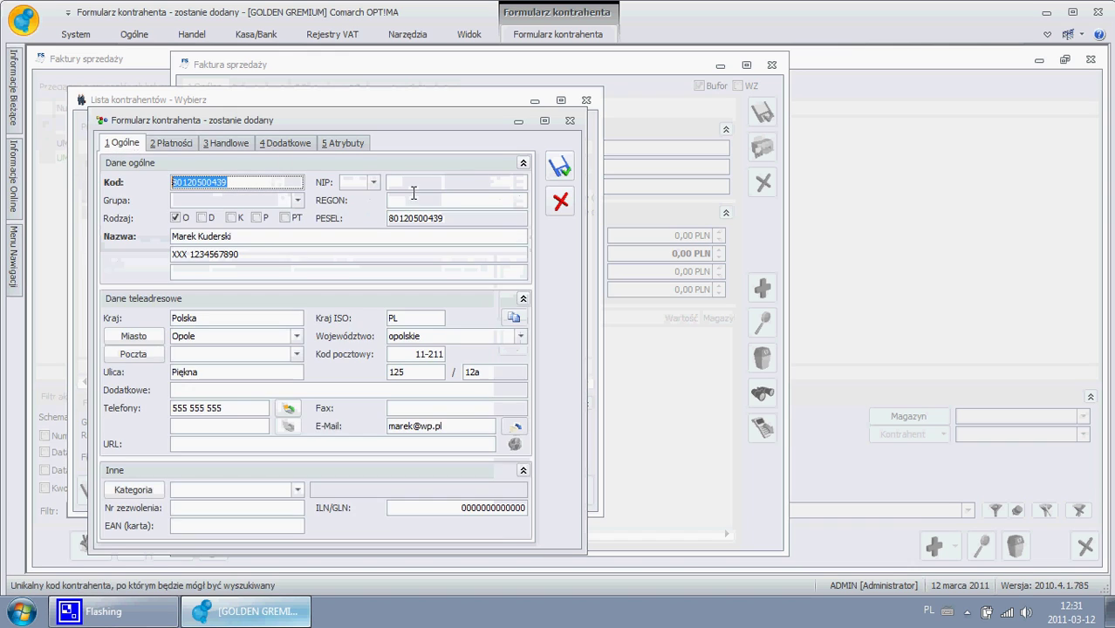
click(559, 166)
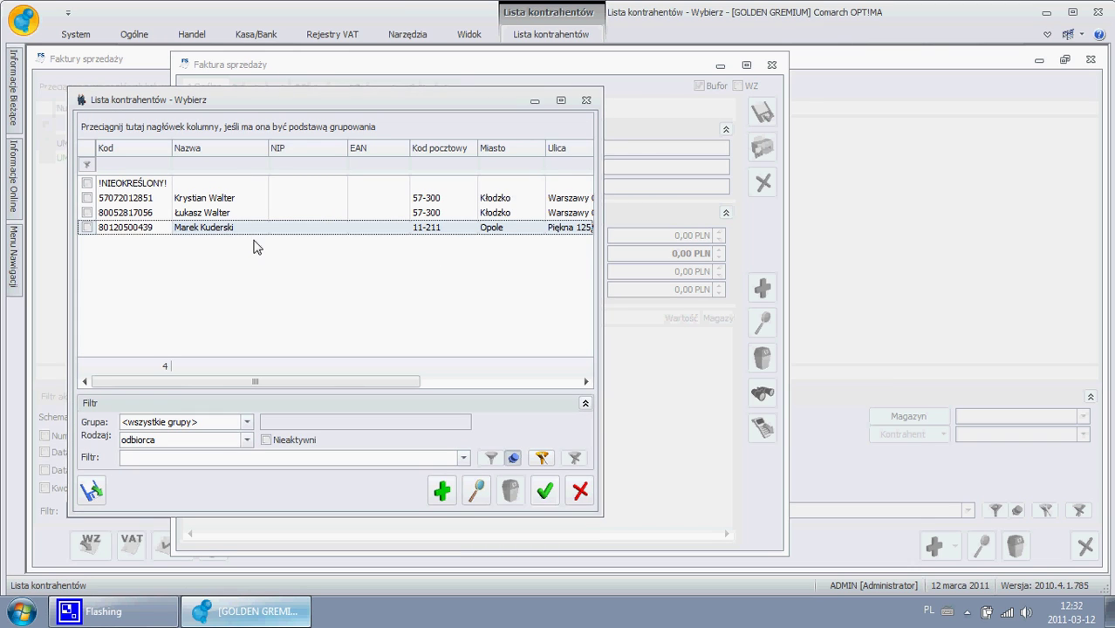
- Assign the new contractor and add one POŻYCZKA item priced 350,75
double_click(246, 229)
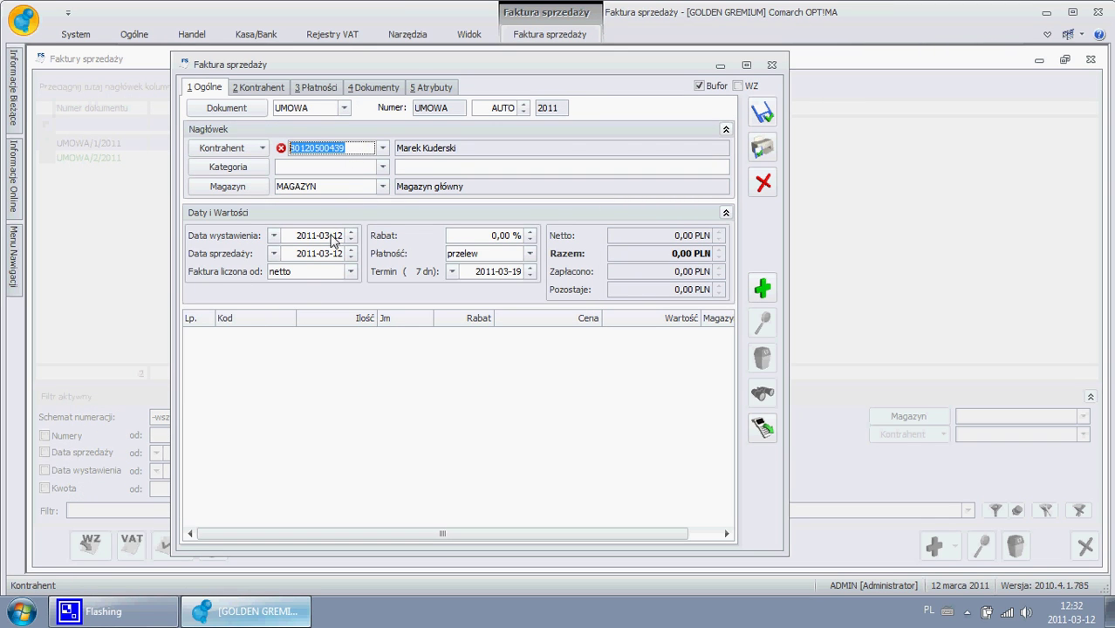
click(332, 236)
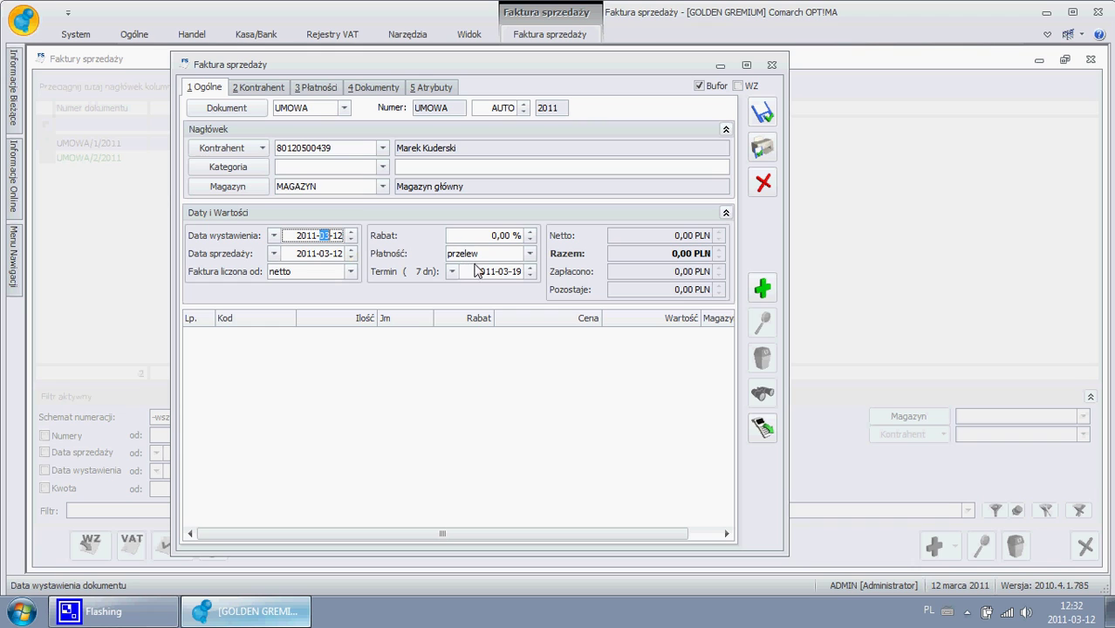
click(766, 287)
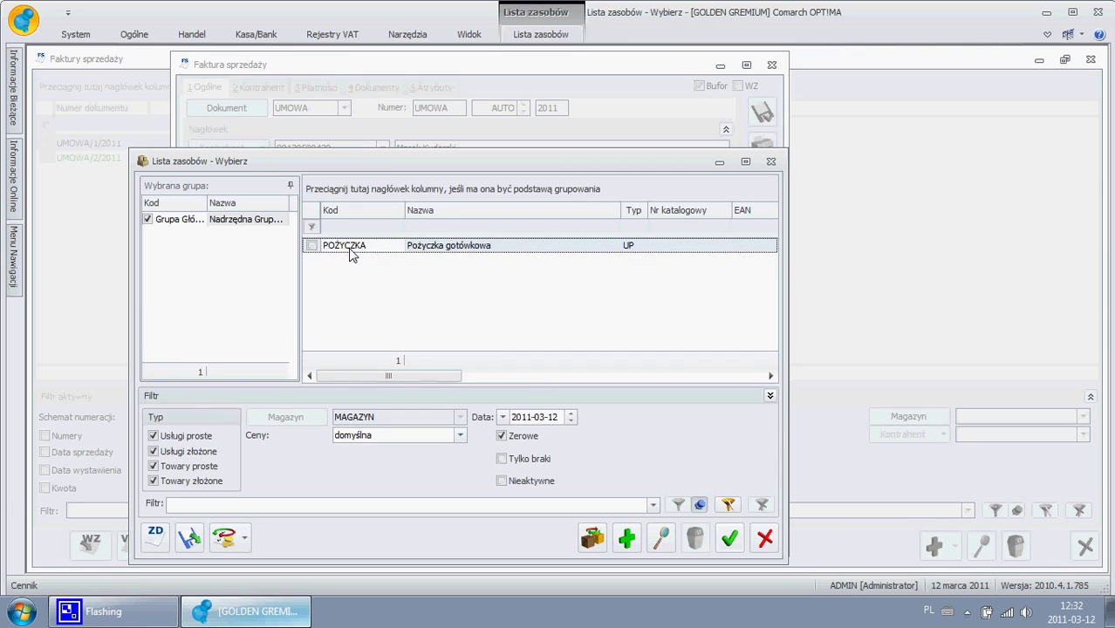
double_click(349, 249)
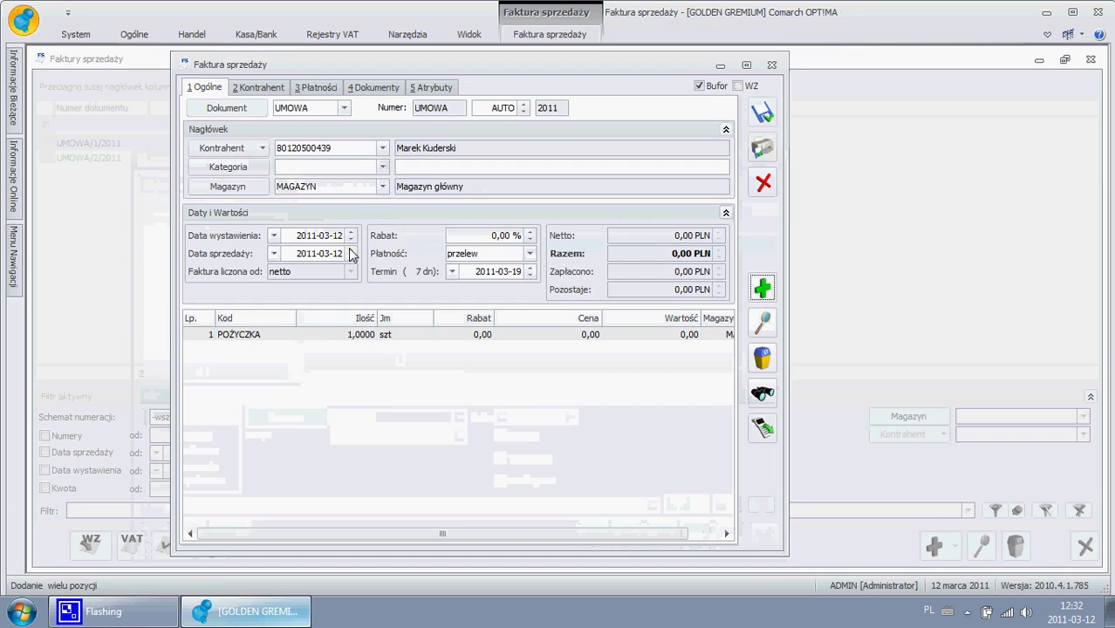
click(581, 340)
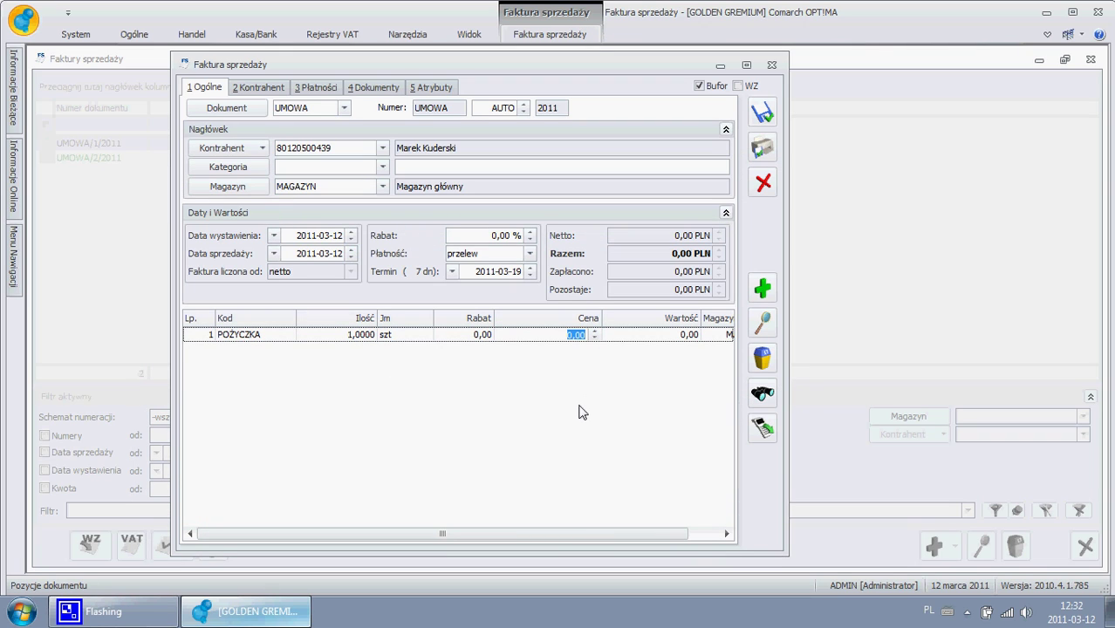
text(35)
key(Return)
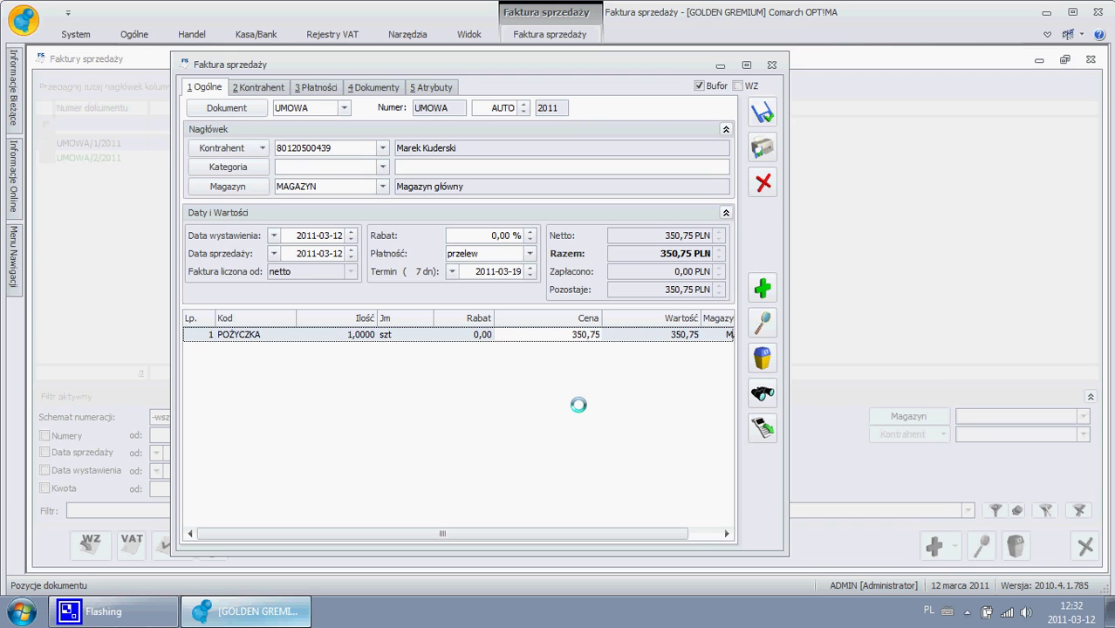
- Remove the Rabat, Wartość and Magazyn columns from the item grid and check Wybór kolumn
right_click(470, 328)
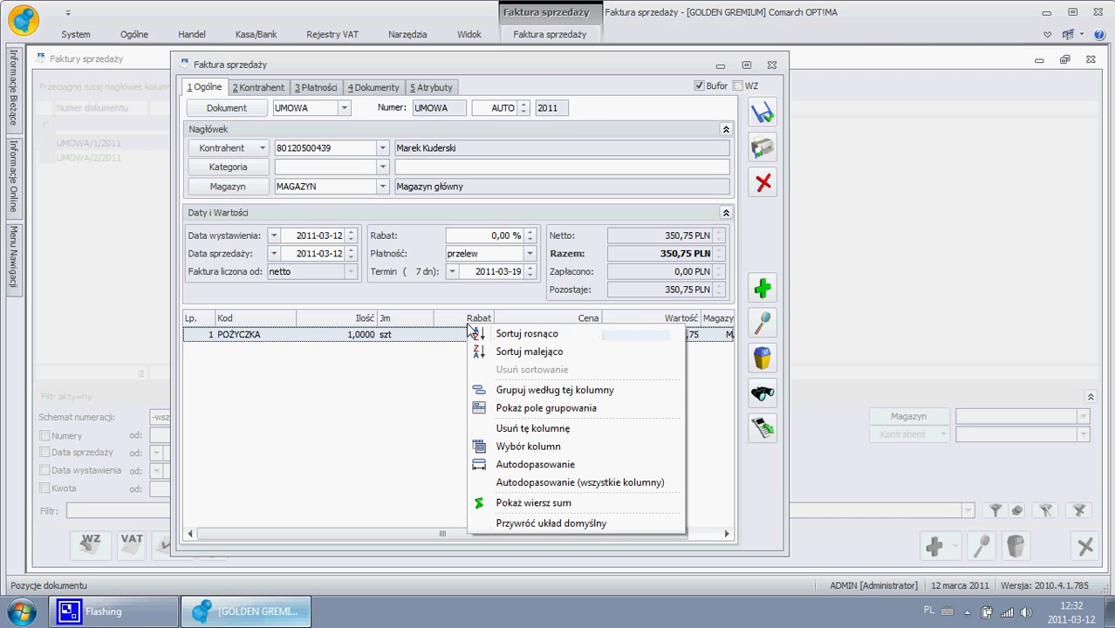
click(519, 428)
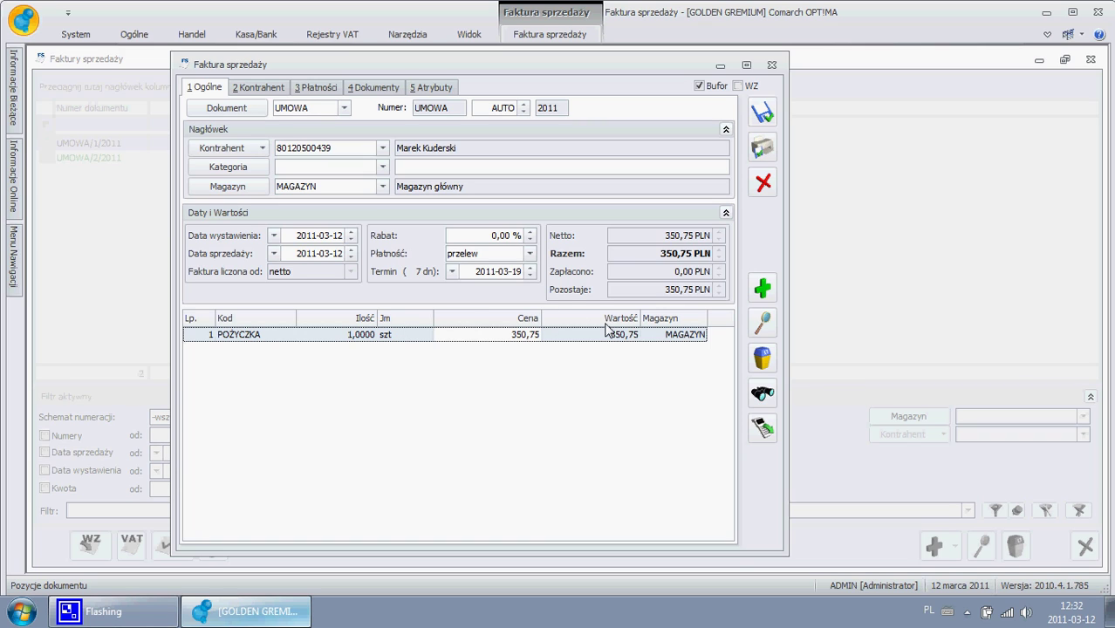
right_click(528, 323)
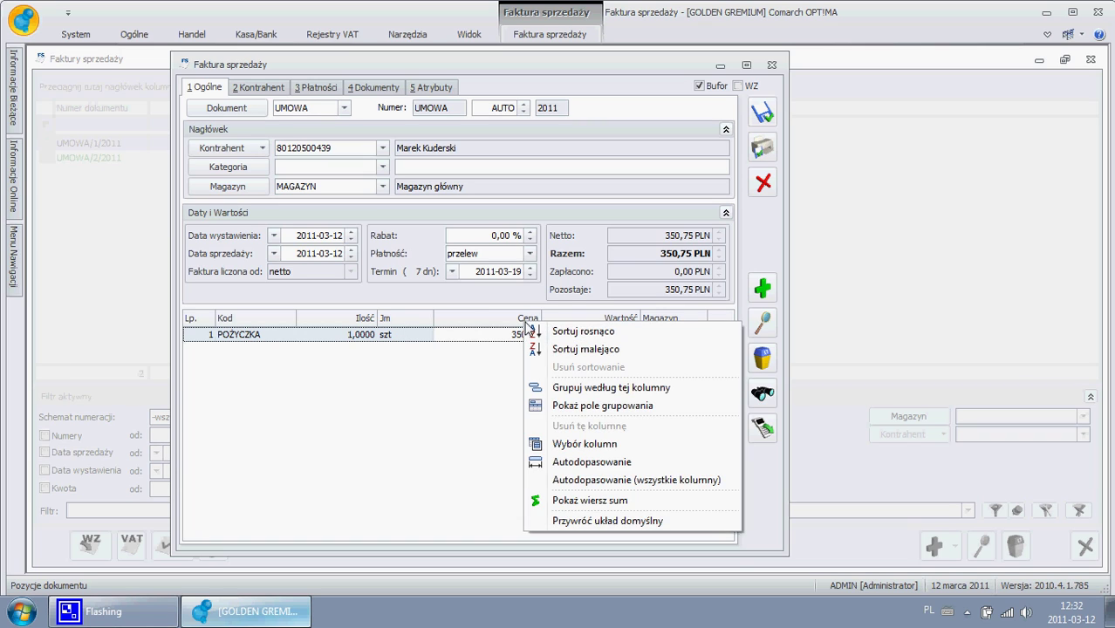
right_click(599, 321)
click(650, 423)
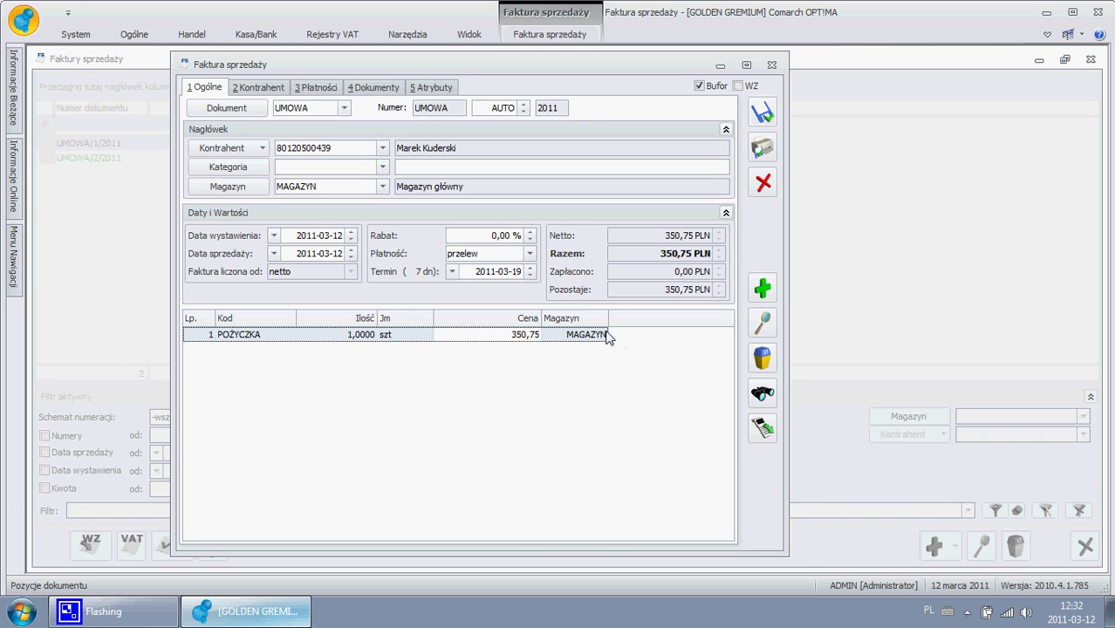
right_click(597, 327)
click(650, 426)
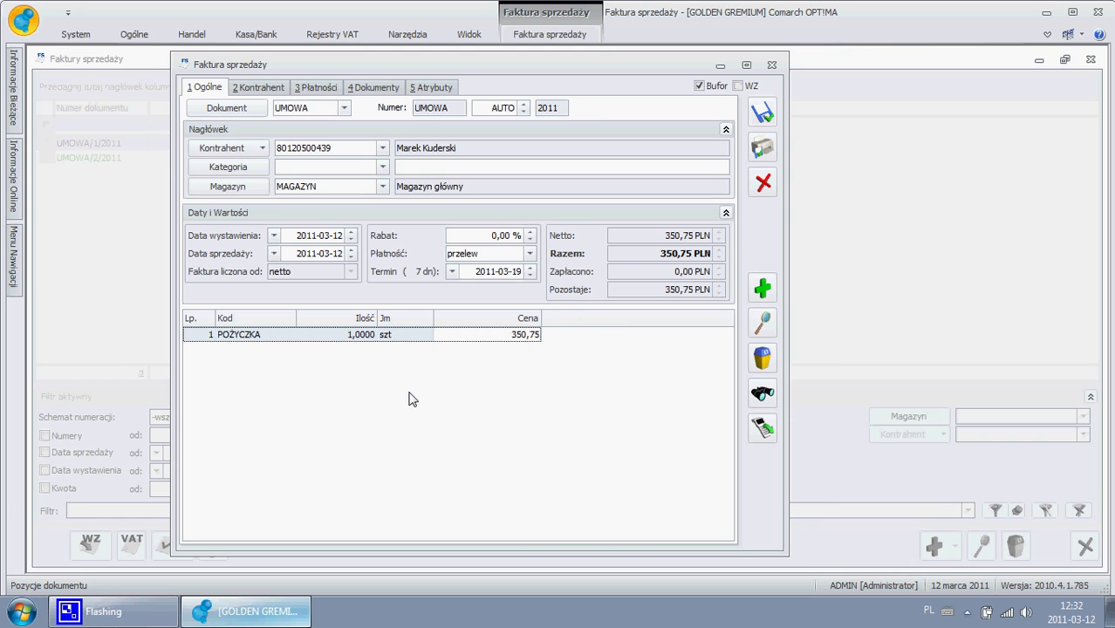
right_click(323, 318)
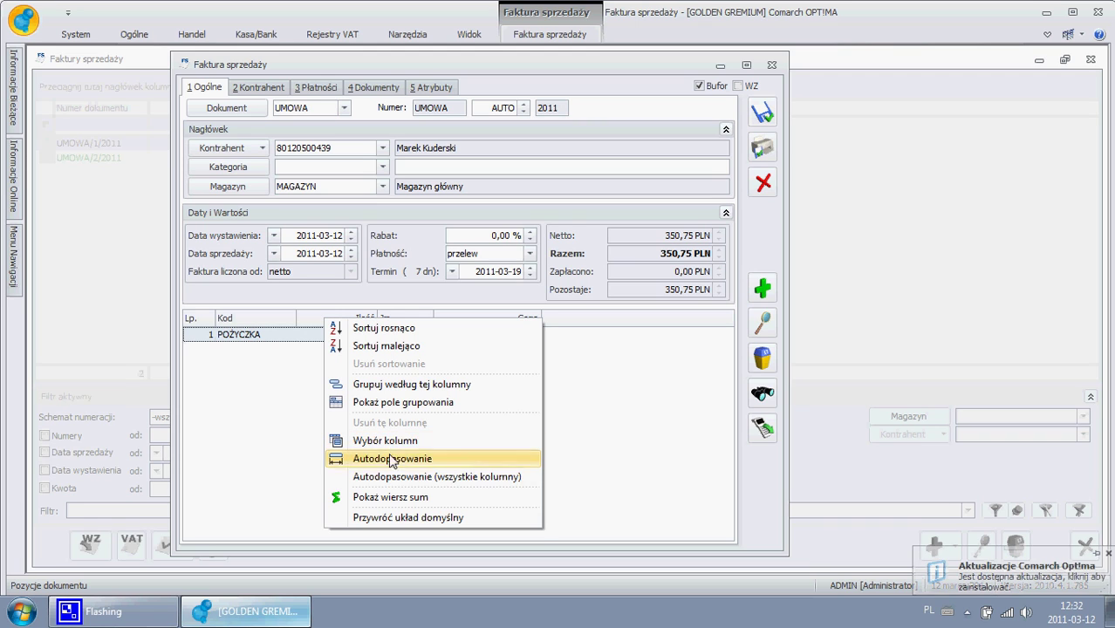
click(397, 442)
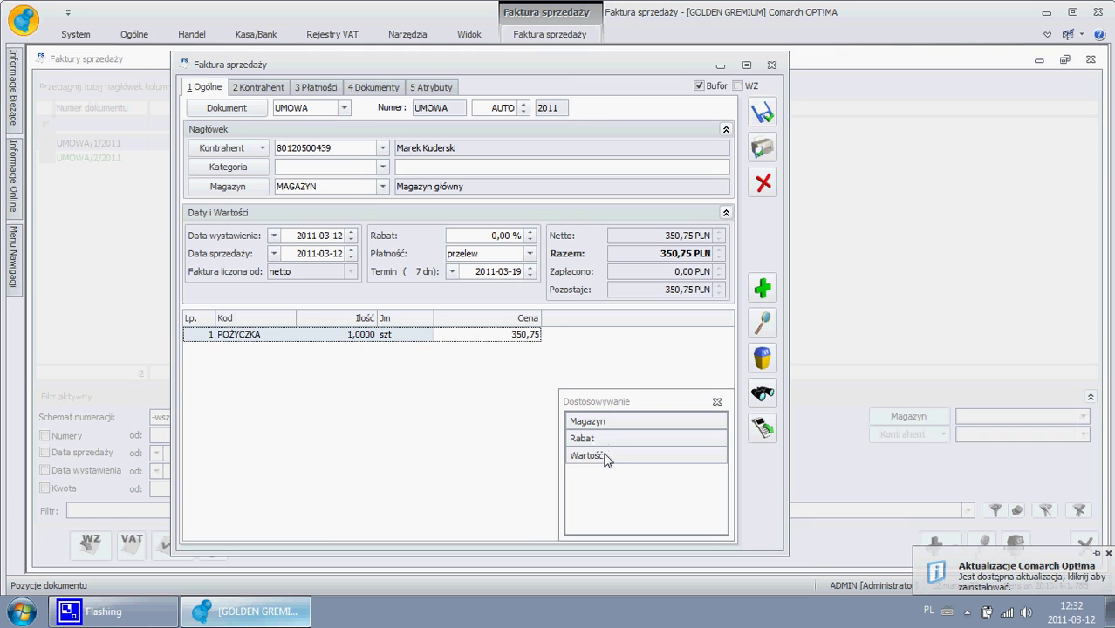
click(716, 402)
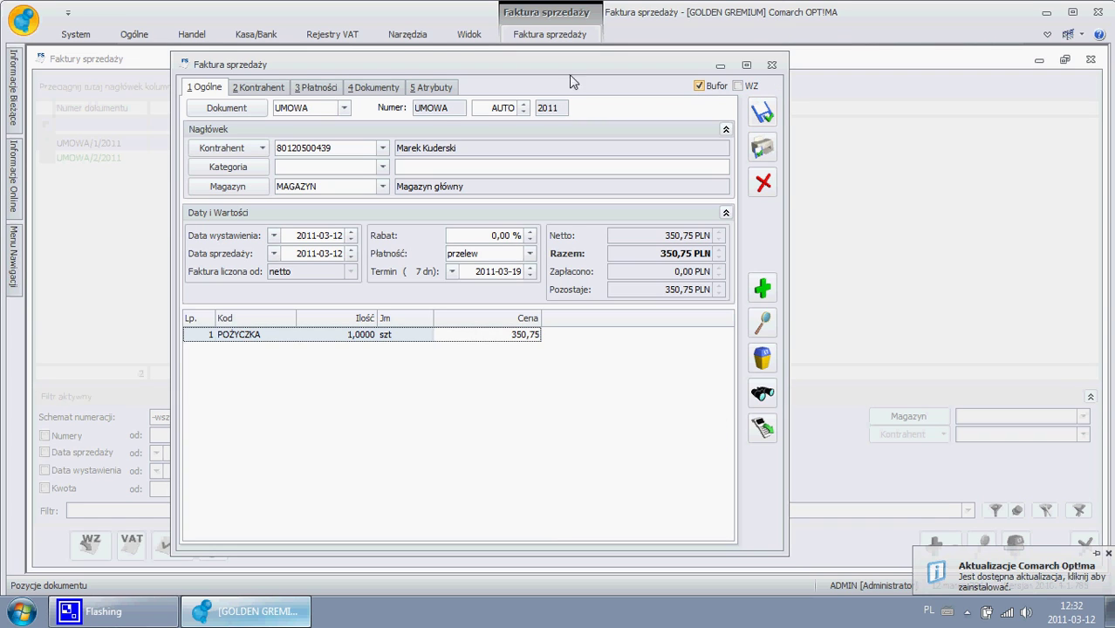
click(552, 37)
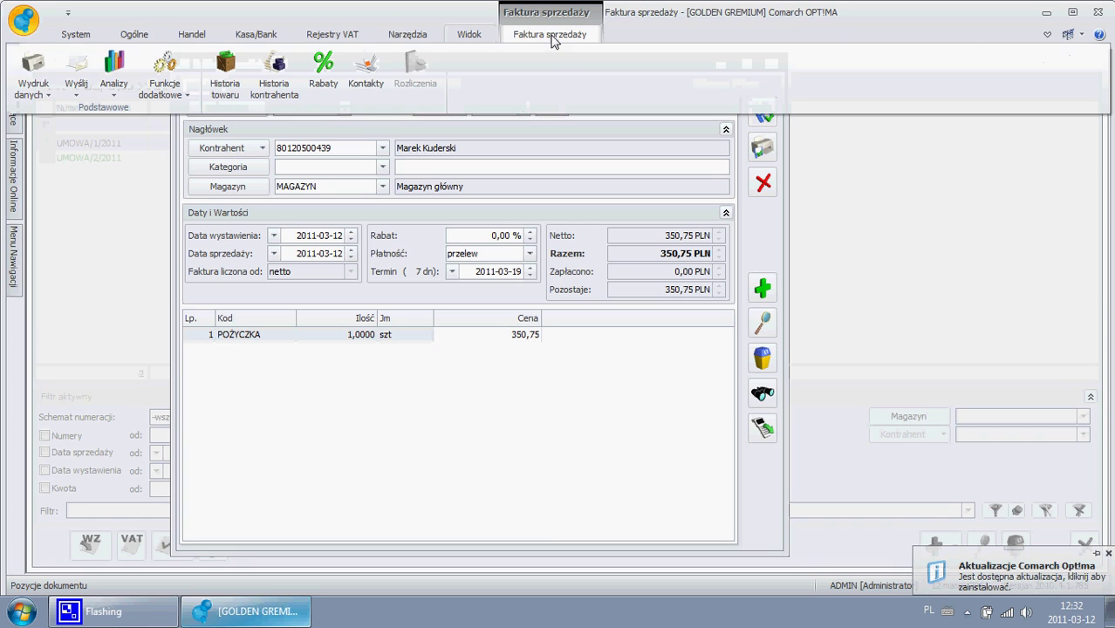
- Preview the UMOWA 'Umowa standardowa' printout for the contract
click(34, 88)
mouse_move(56, 113)
mouse_move(228, 116)
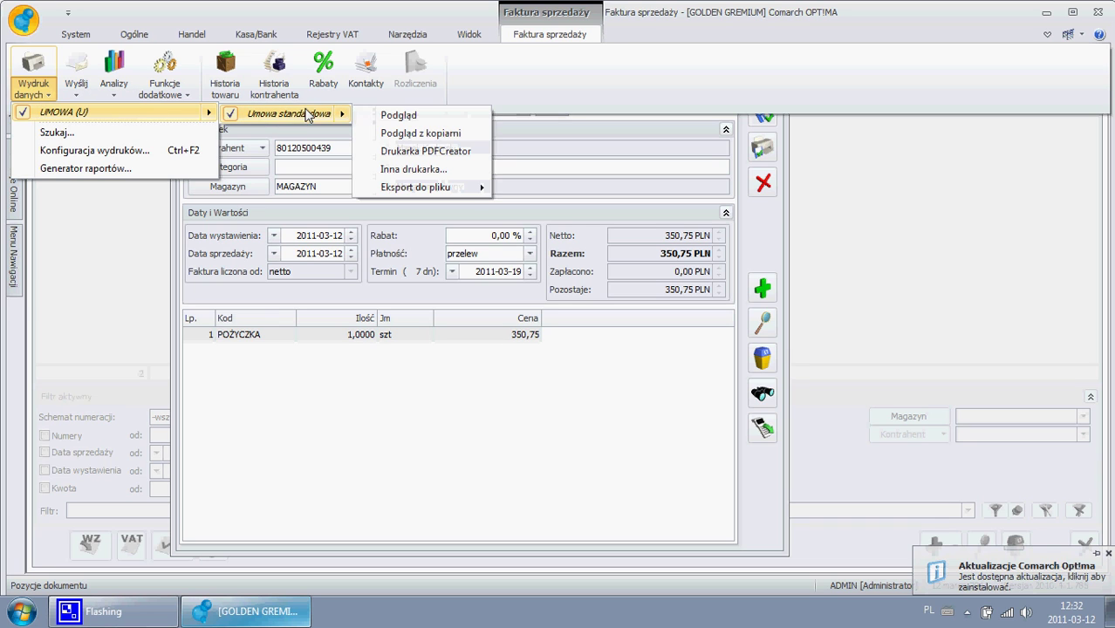
click(425, 117)
click(426, 116)
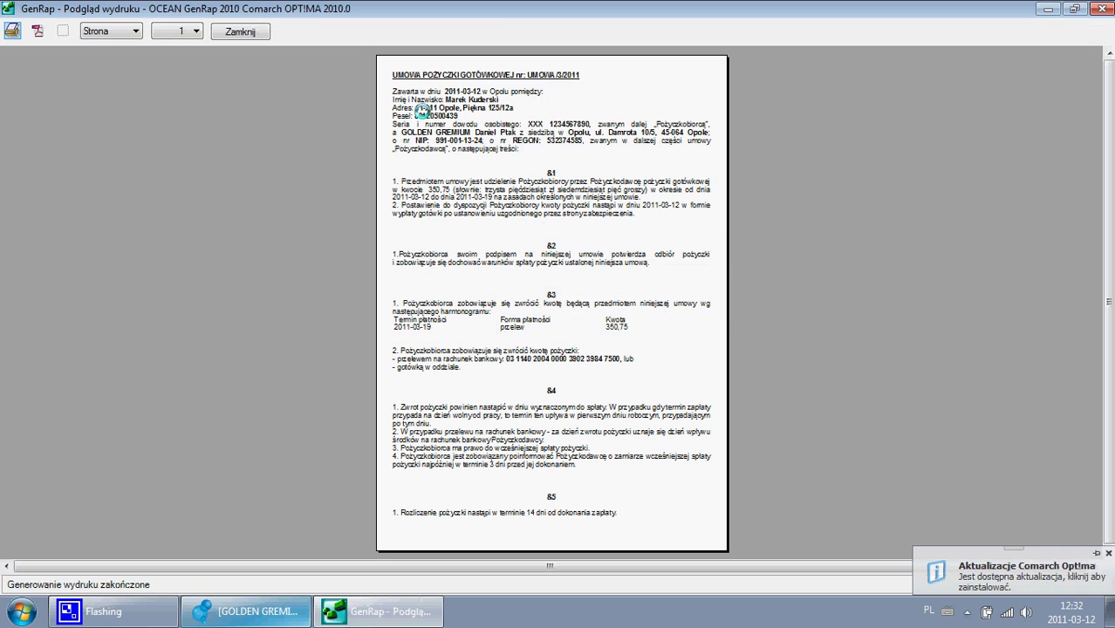
- Zoom the preview to 150 % and scroll through the contract's sections
click(120, 33)
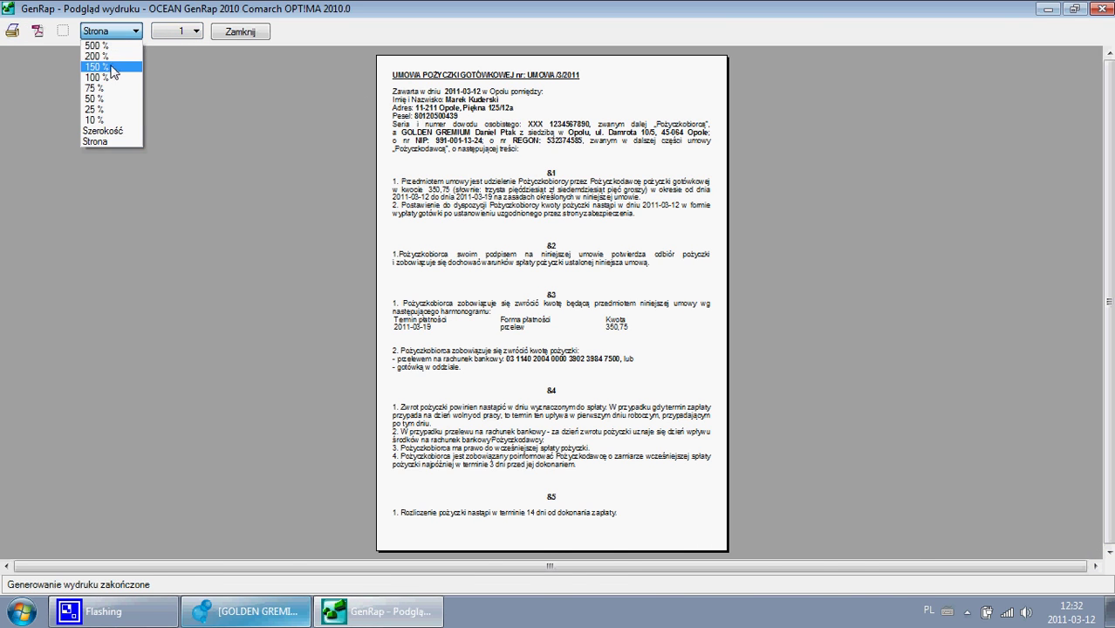
click(113, 67)
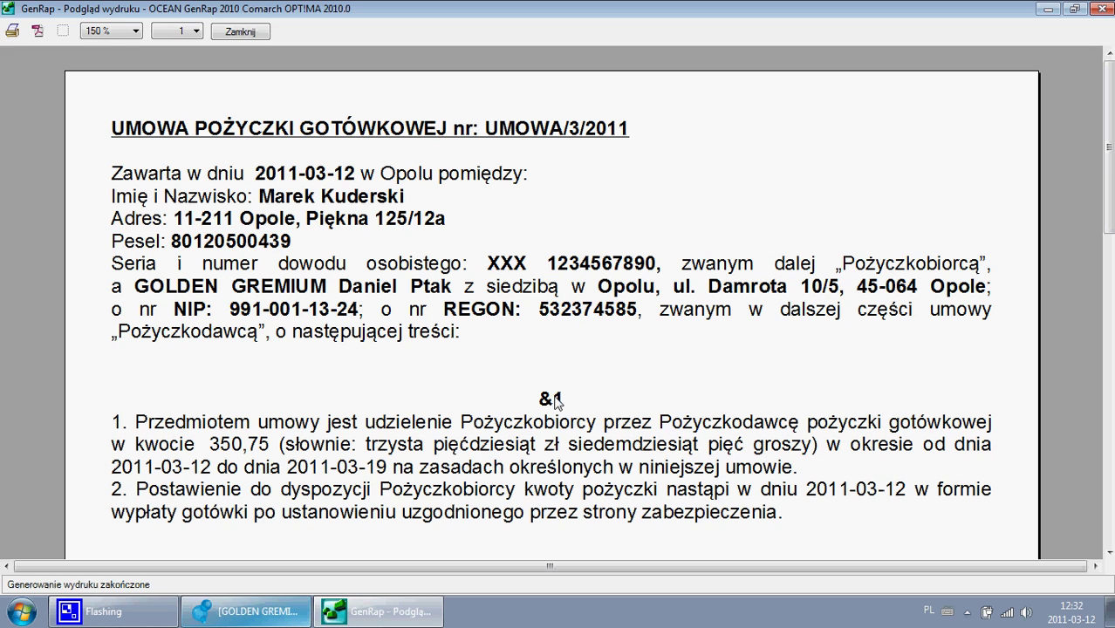
scroll(565, 342, down, 3)
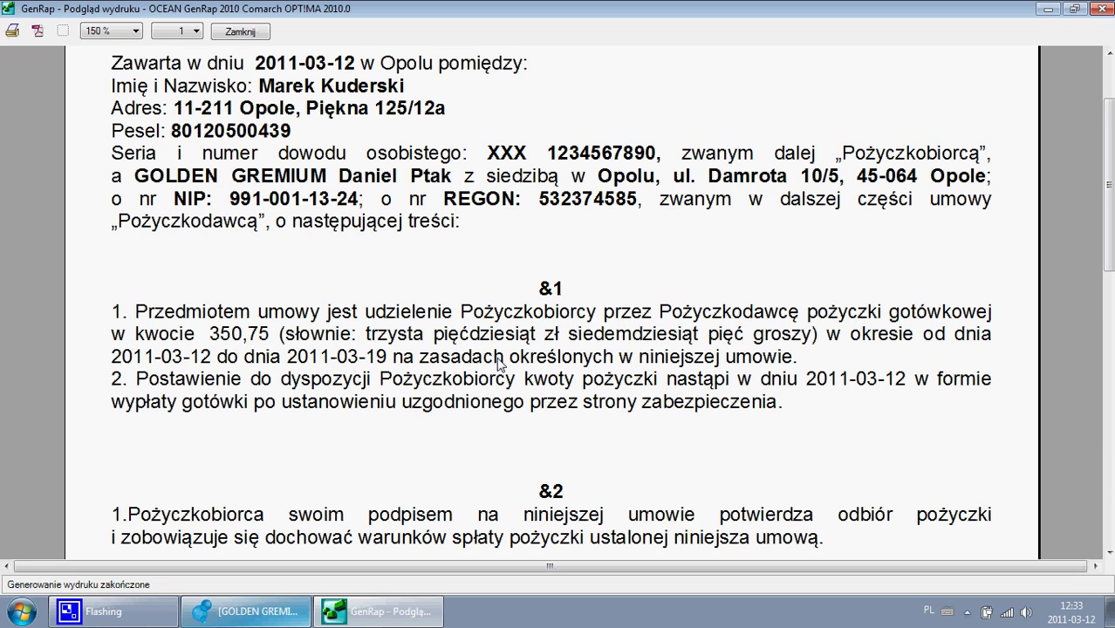
scroll(500, 362, down, 5)
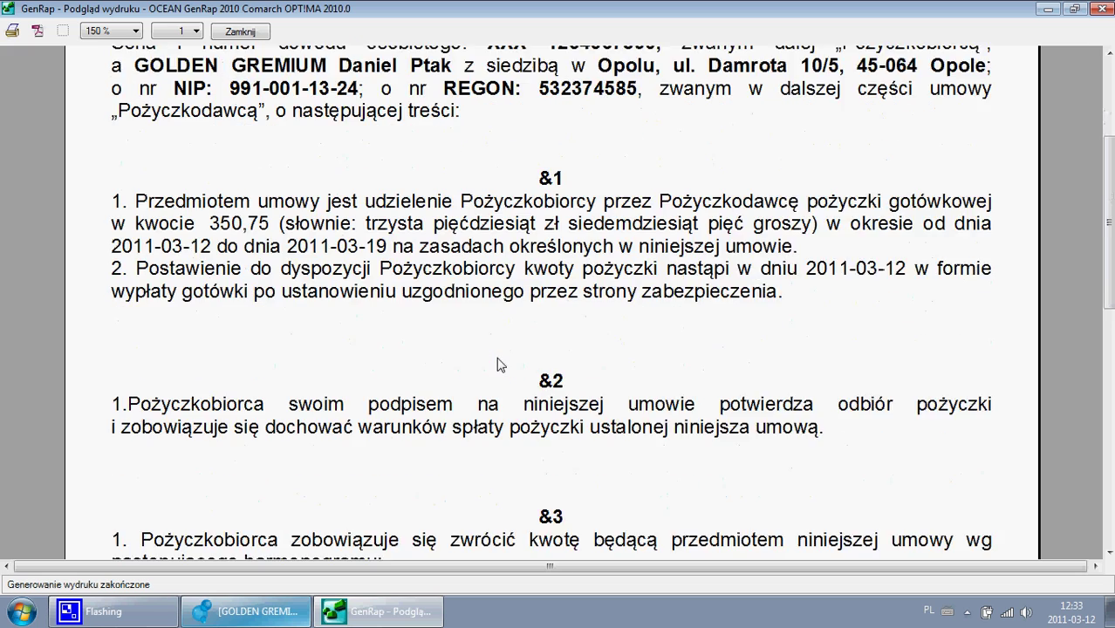
scroll(500, 359, down, 6)
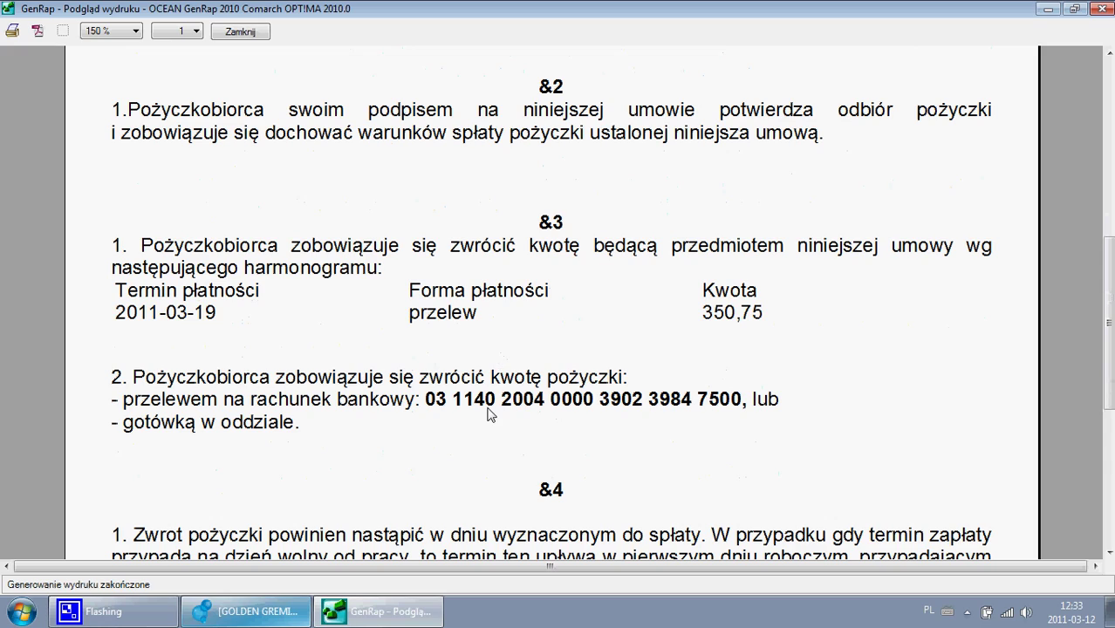
- Back on the contract, set the issue and sale dates to 2011-03-15
click(241, 33)
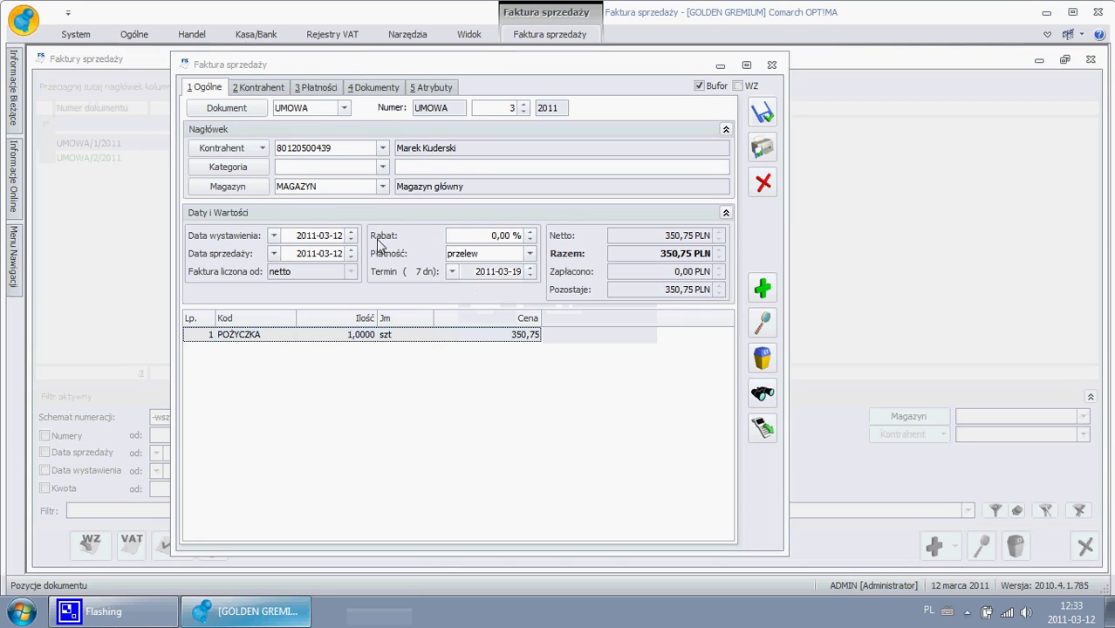
click(518, 273)
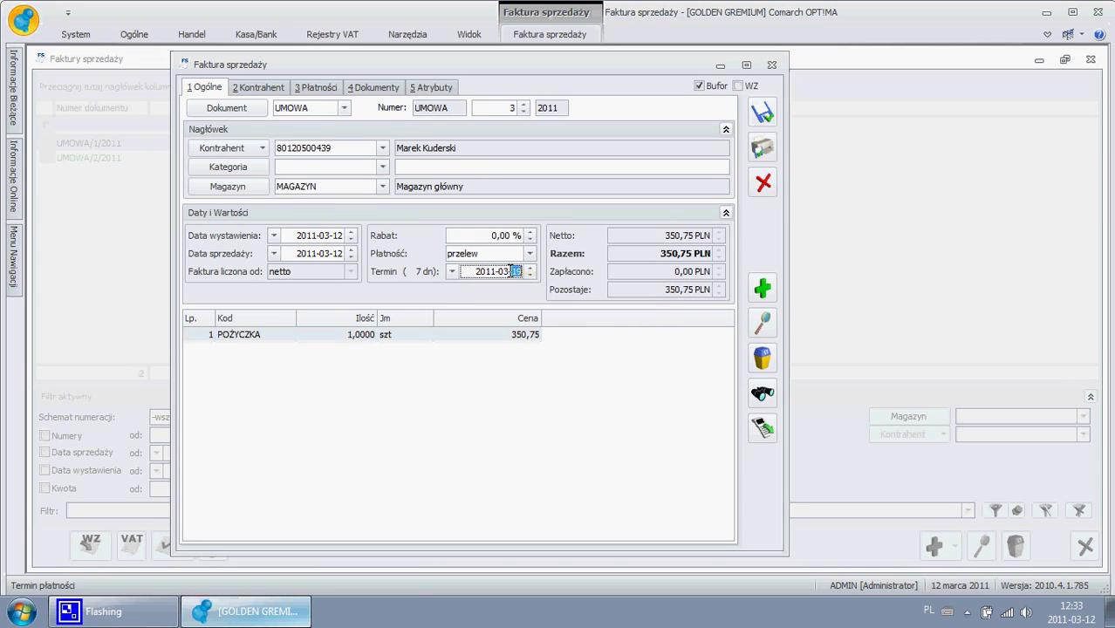
click(351, 234)
click(351, 234)
click(351, 234)
click(350, 251)
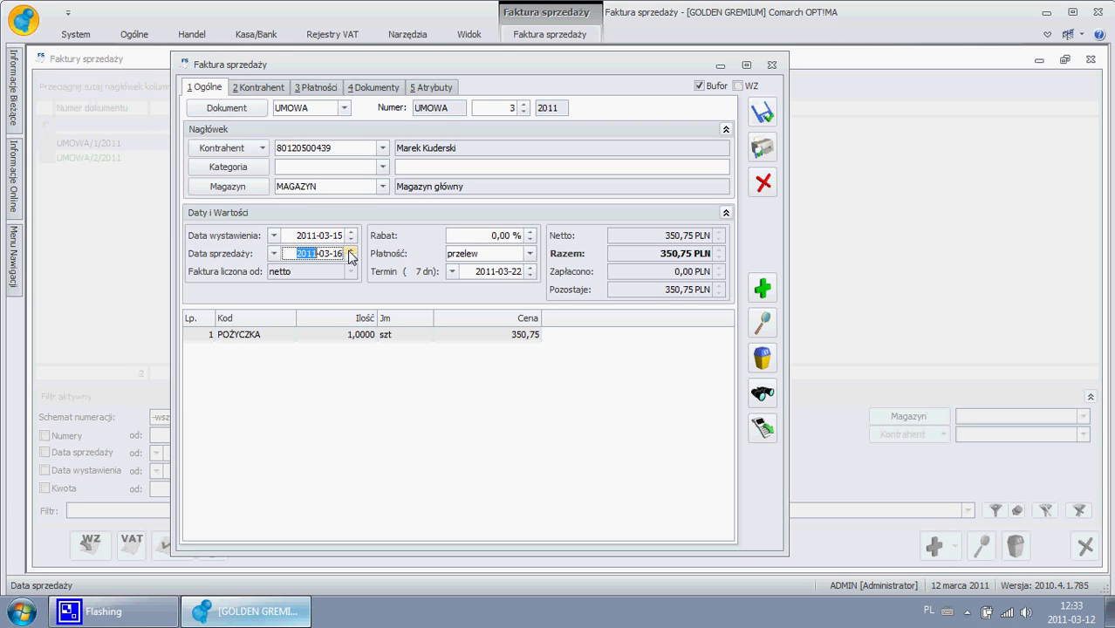
- Set payment to przelew_BZWBK with the deadline 2011-04-30
click(530, 268)
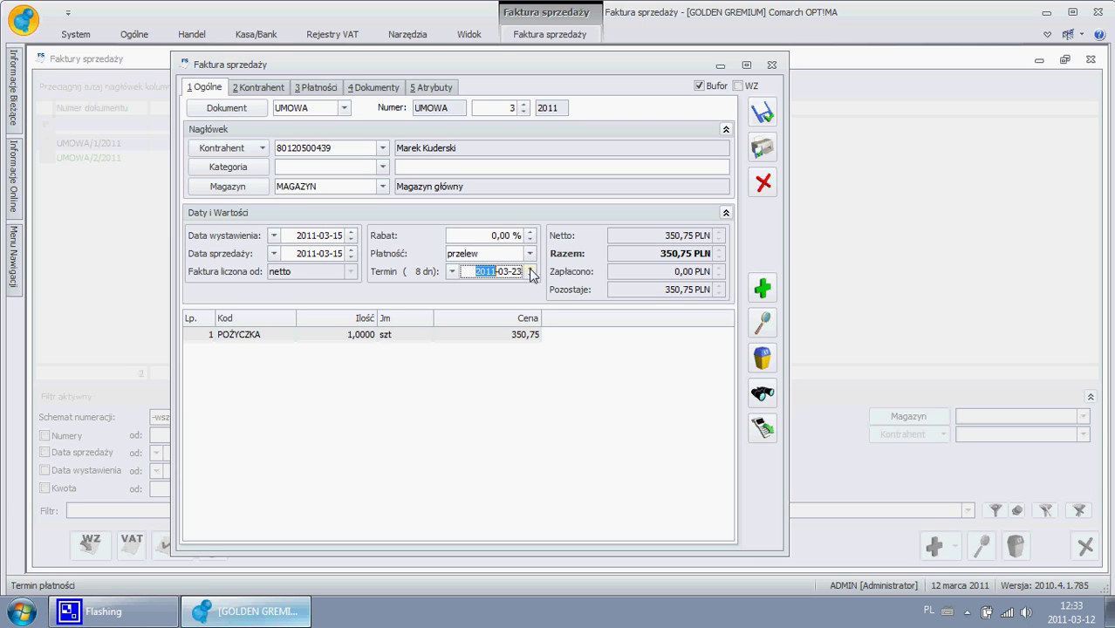
click(504, 272)
text(04-30)
click(490, 254)
click(476, 339)
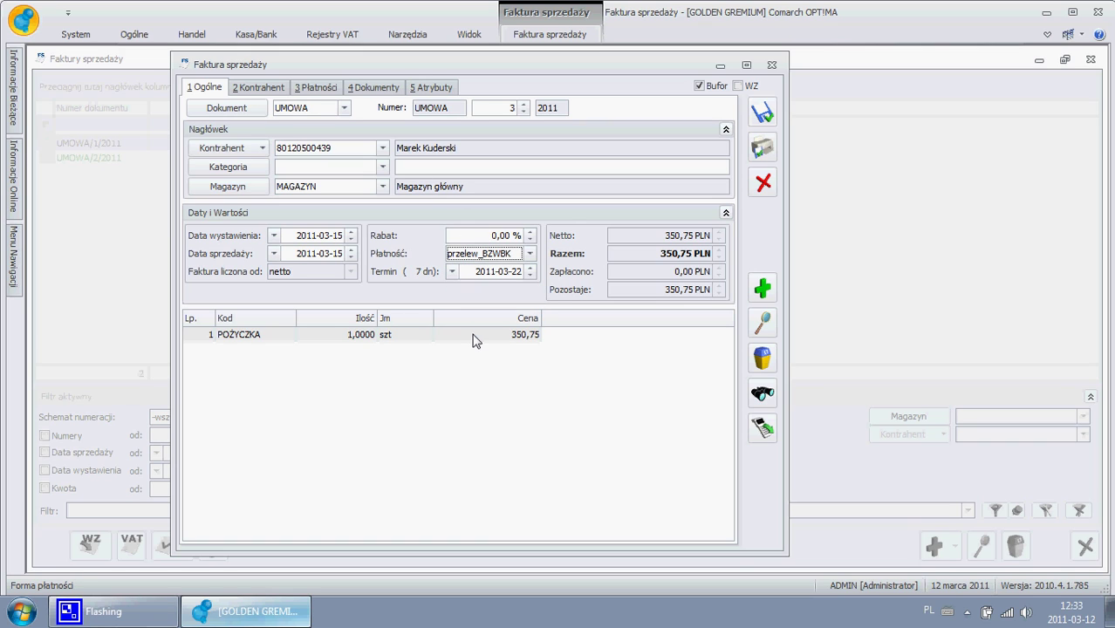
click(500, 270)
text(04-30)
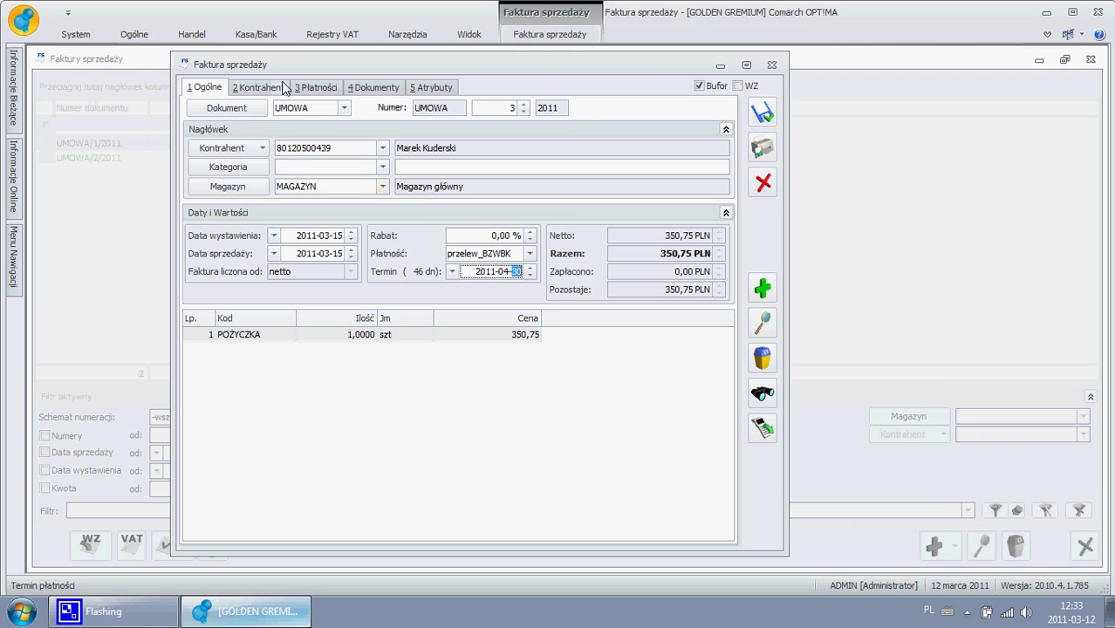
- On the Płatności tab, change the existing instalment amount to 150,25
click(311, 91)
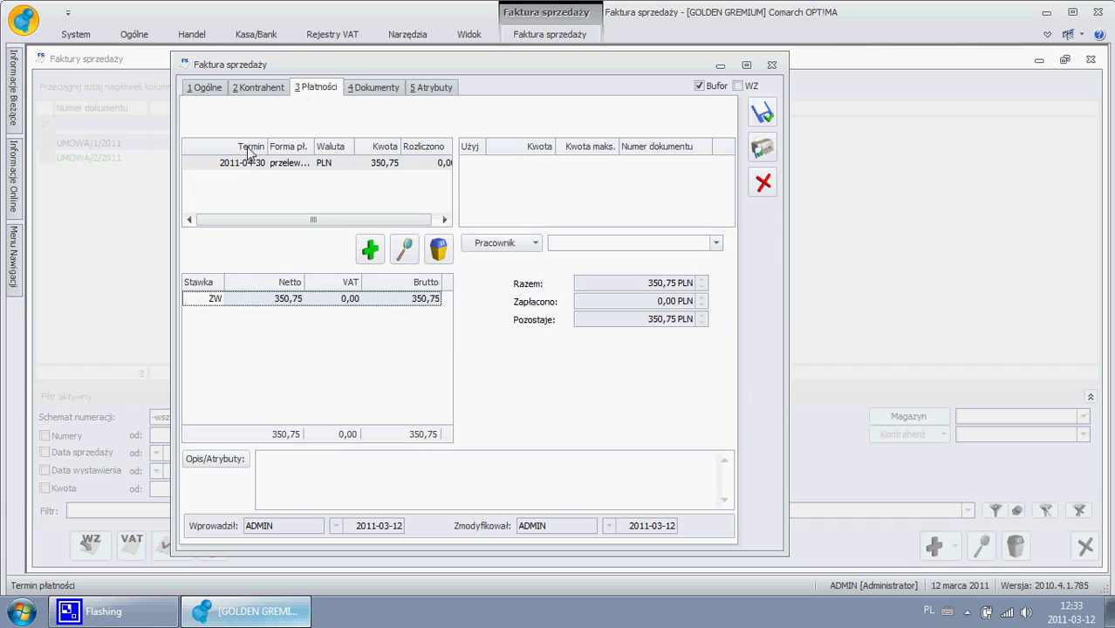
click(376, 165)
click(375, 164)
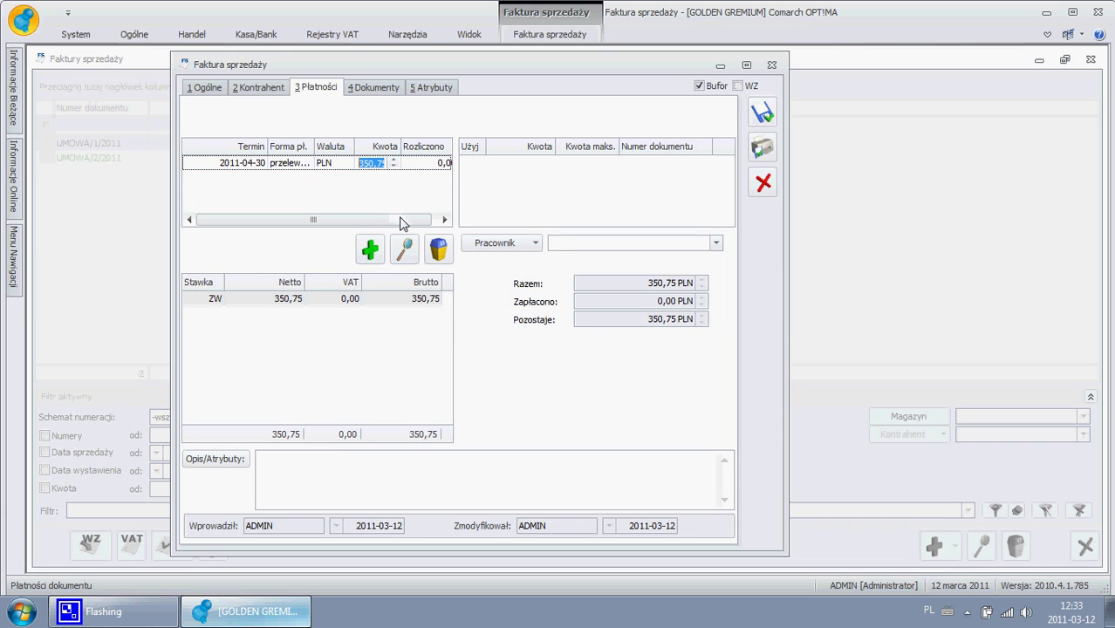
text(1)
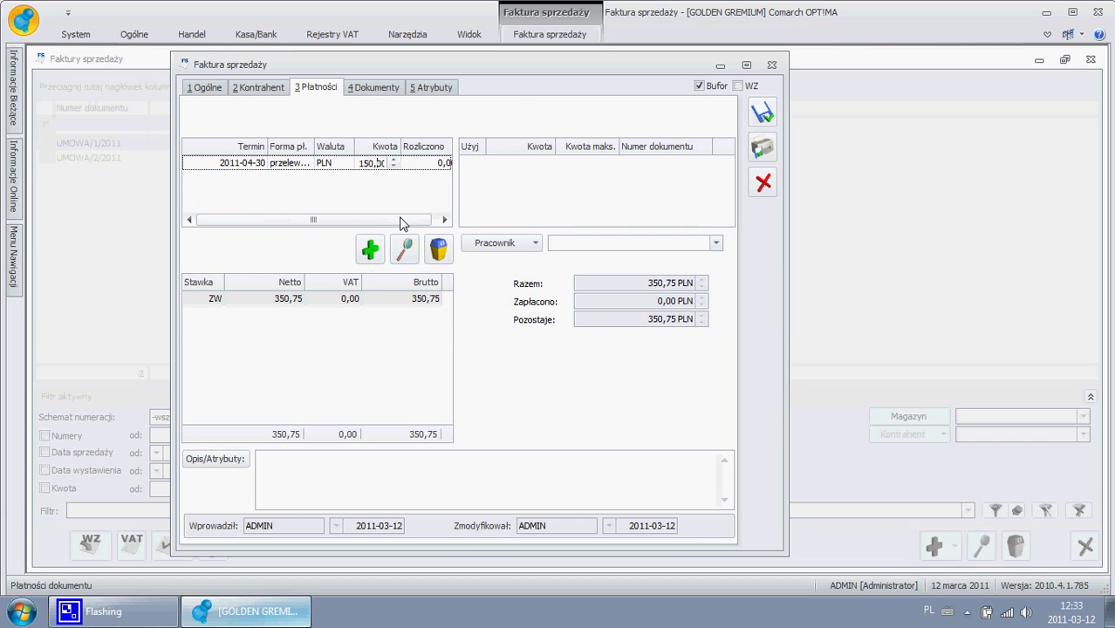
text(50,25)
key(Return)
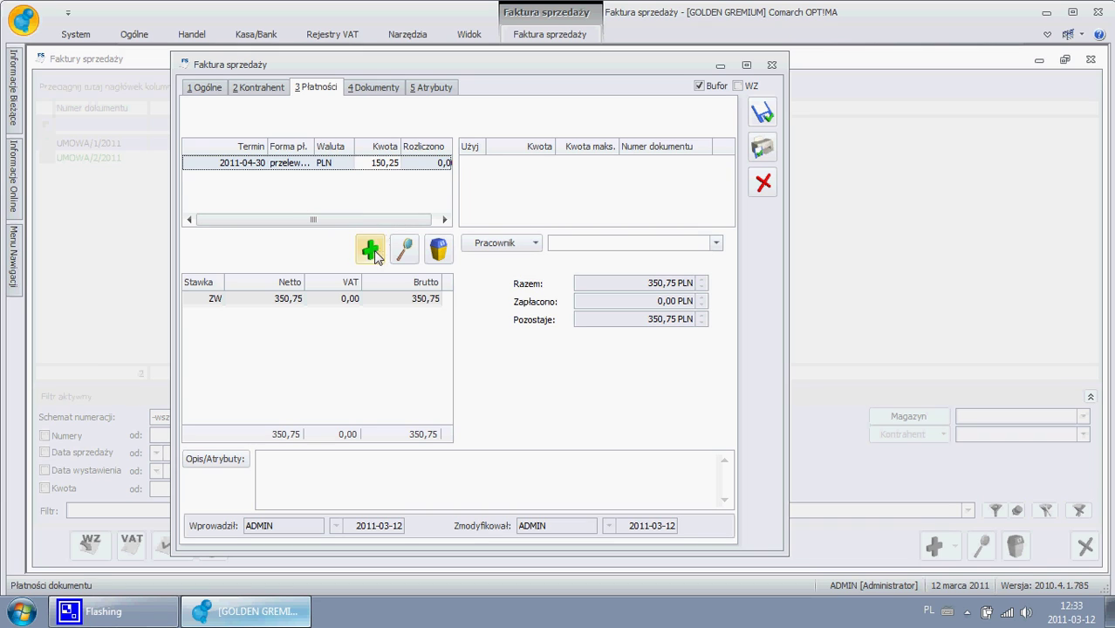
- Add a second instalment of 100,00 due 2011-04-15
click(370, 251)
click(234, 178)
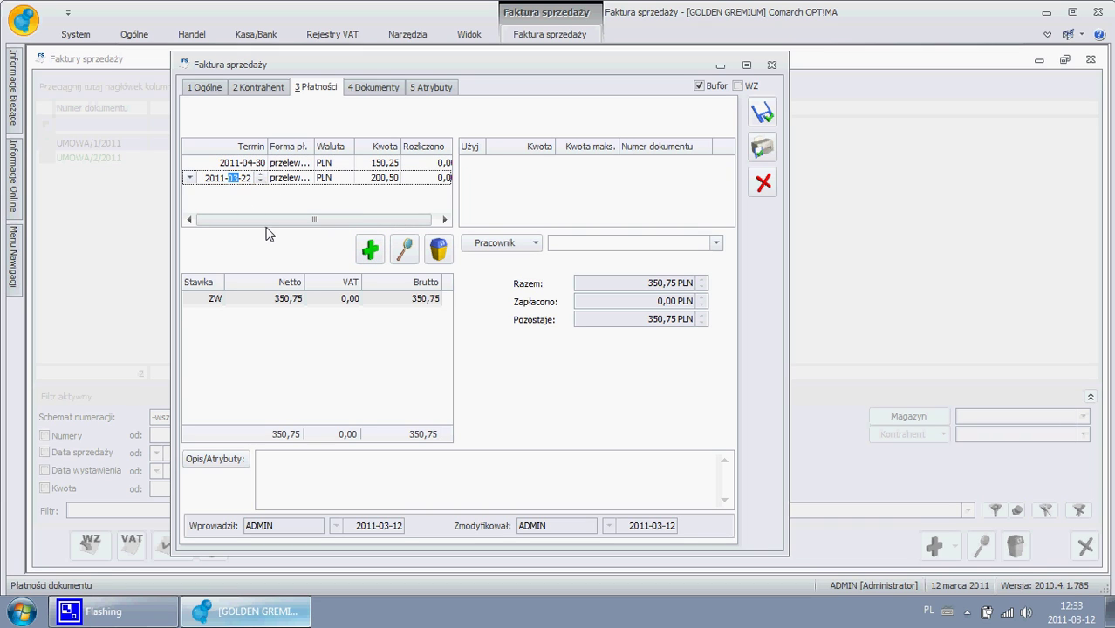
text(04)
key(Tab)
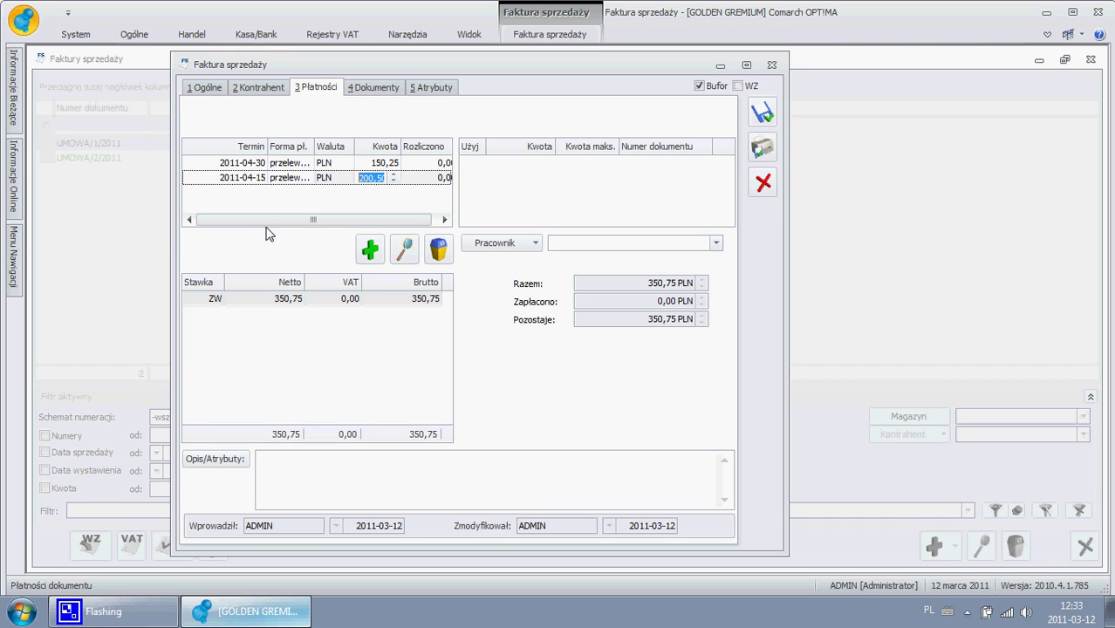
text(100)
key(Return)
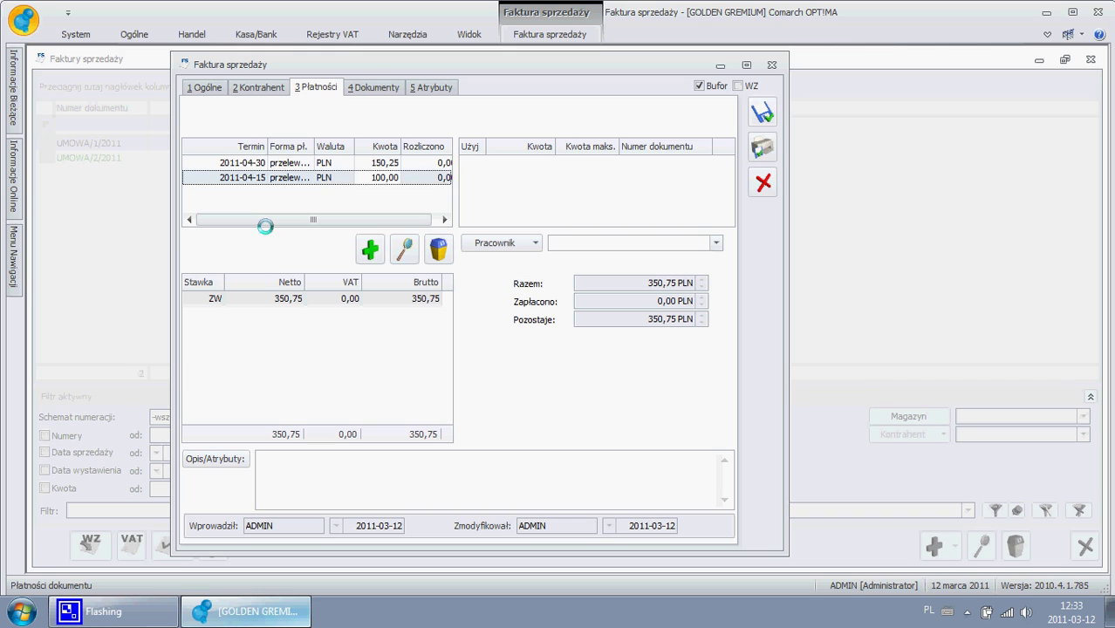
- Add a third instalment of 100,50 due 2011-04-01, then return to the Ogólne tab
click(371, 249)
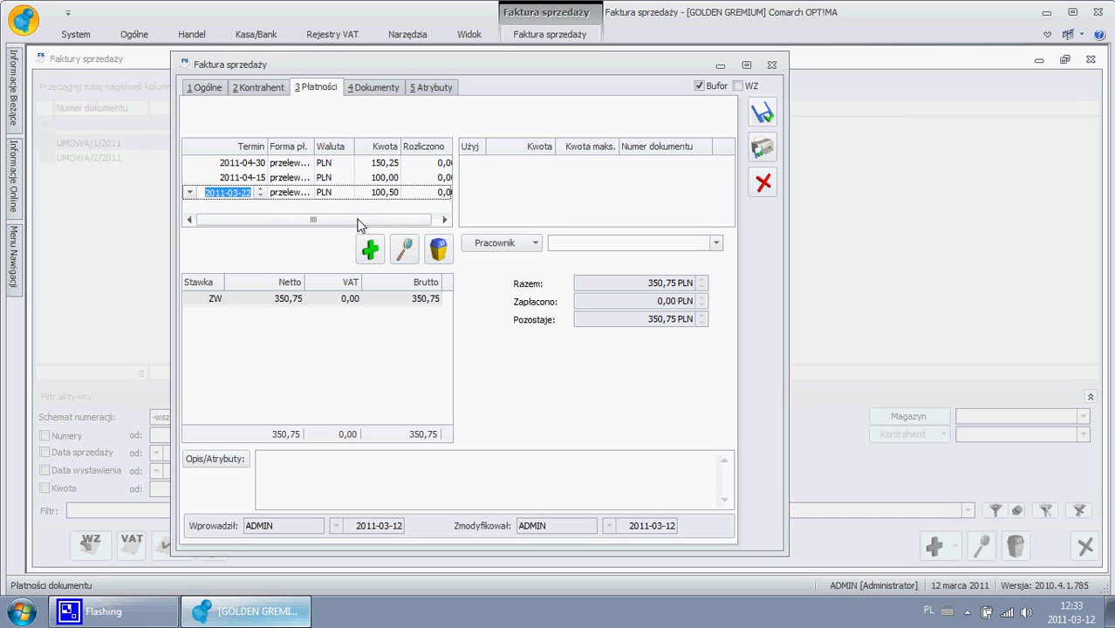
key(Right)
text(04)
key(Return)
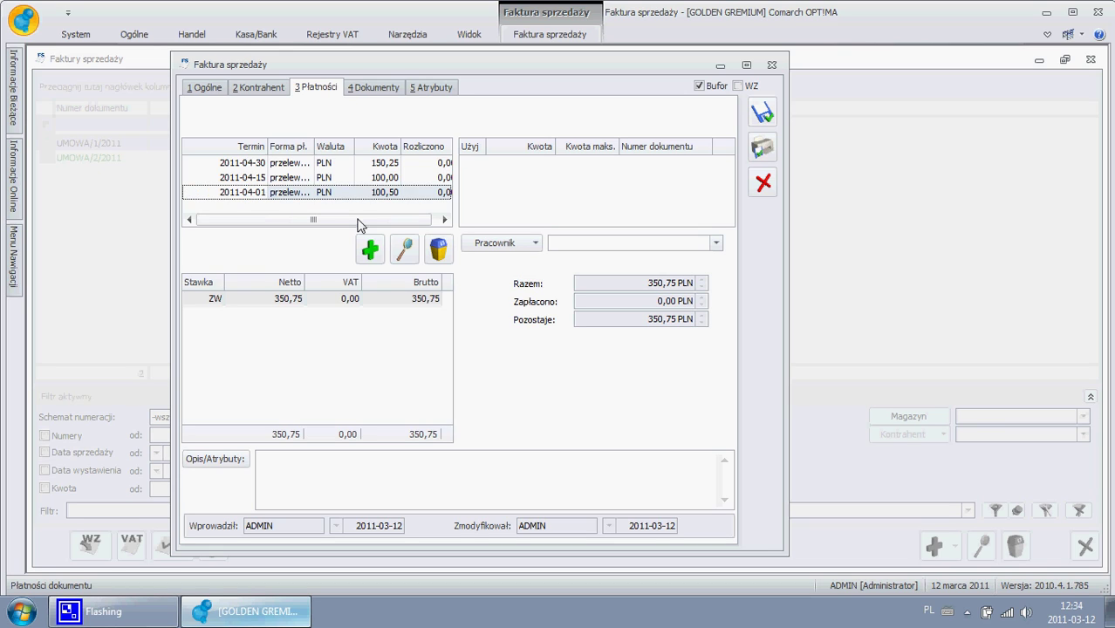
click(204, 88)
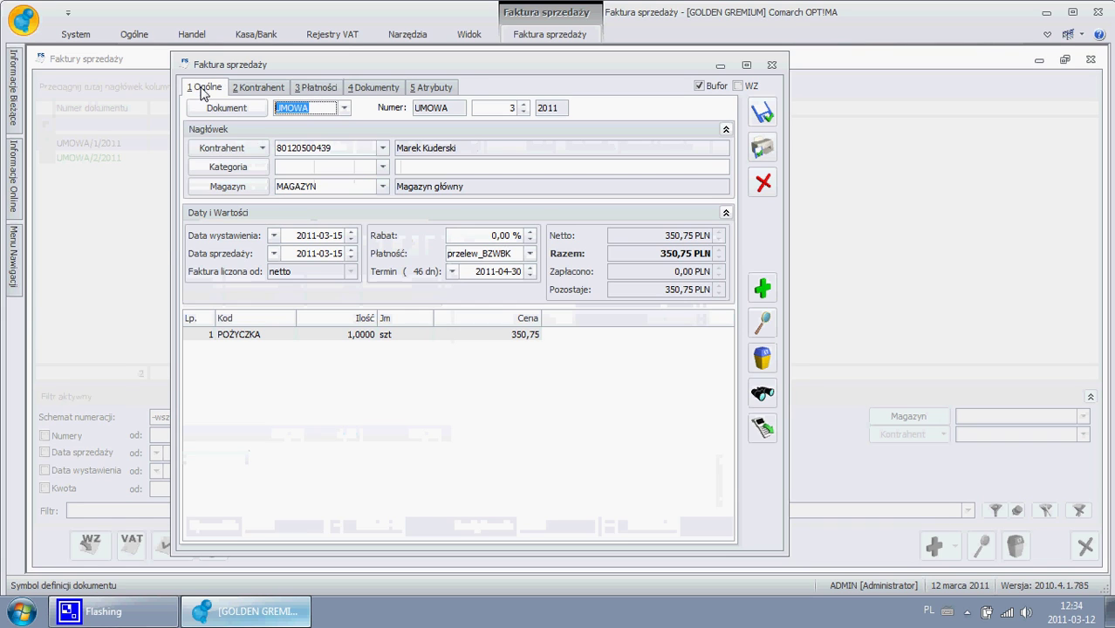
click(543, 35)
click(36, 94)
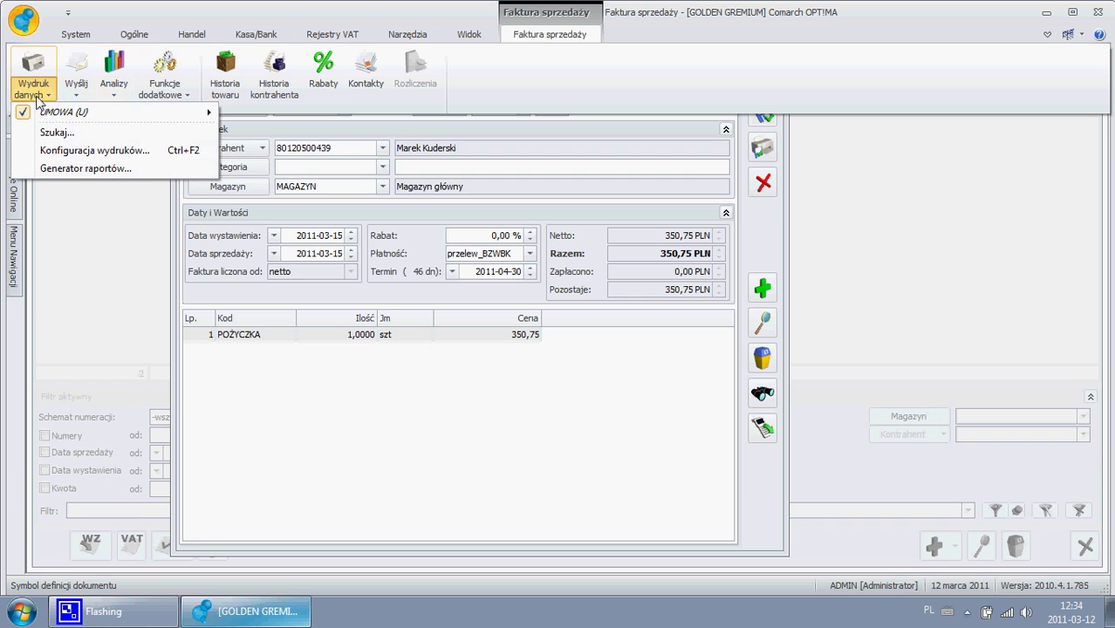
mouse_move(181, 113)
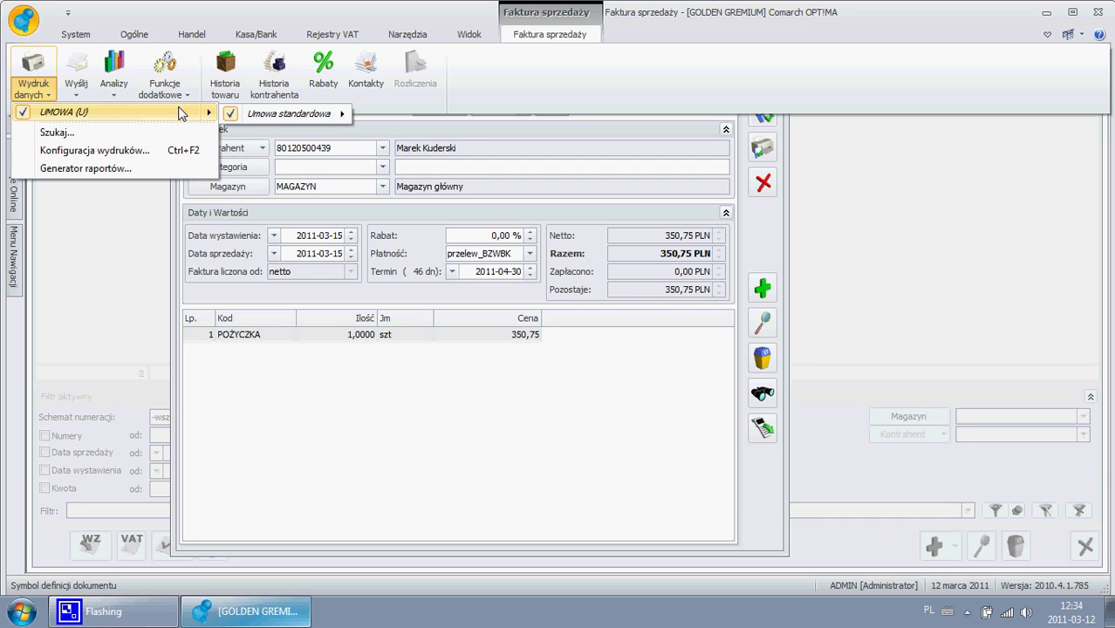
mouse_move(282, 114)
click(400, 115)
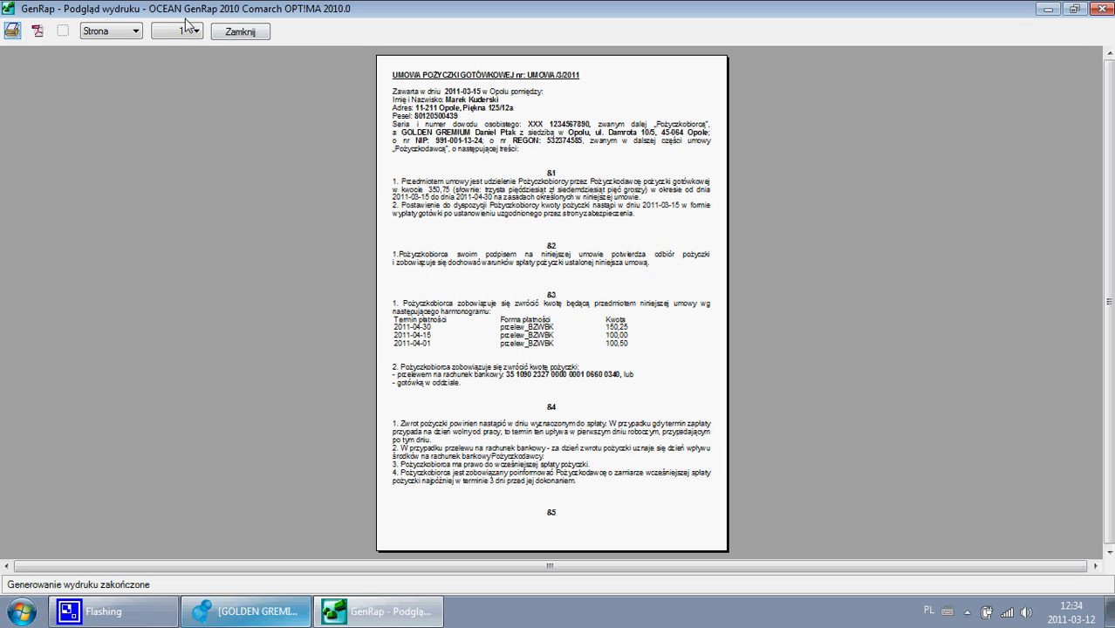
click(184, 30)
click(159, 33)
click(120, 33)
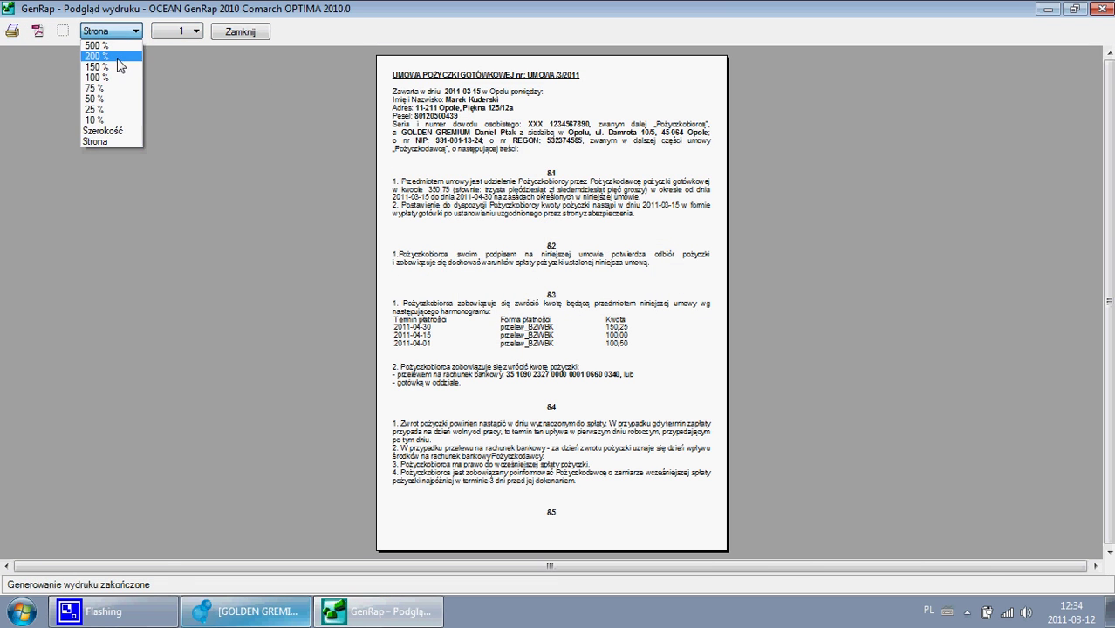
click(104, 67)
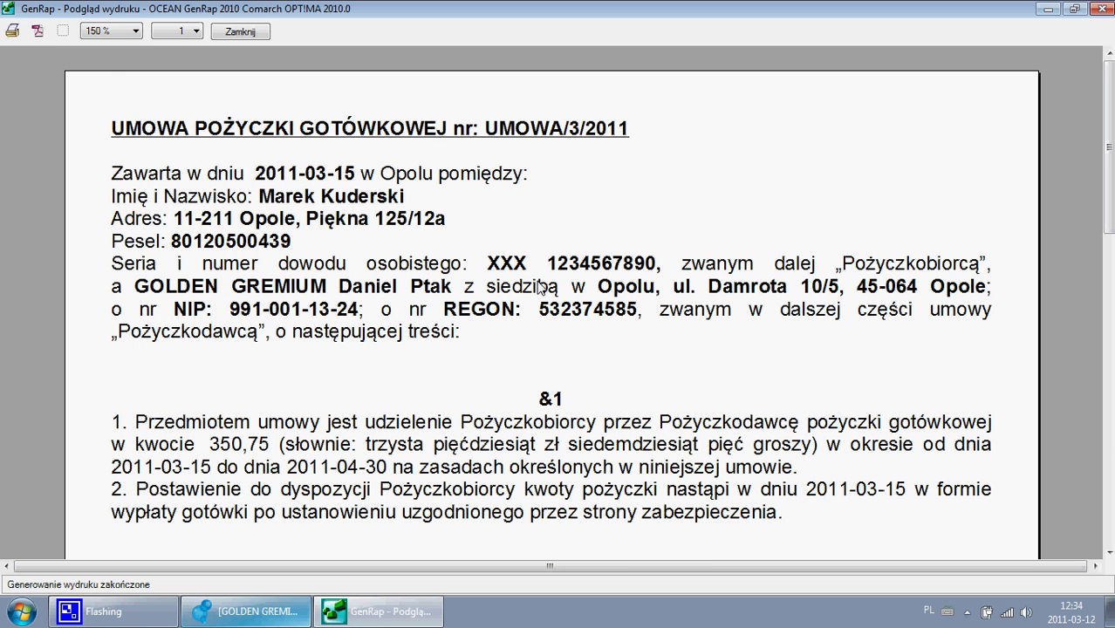
scroll(539, 287, down, 3)
scroll(539, 288, down, 3)
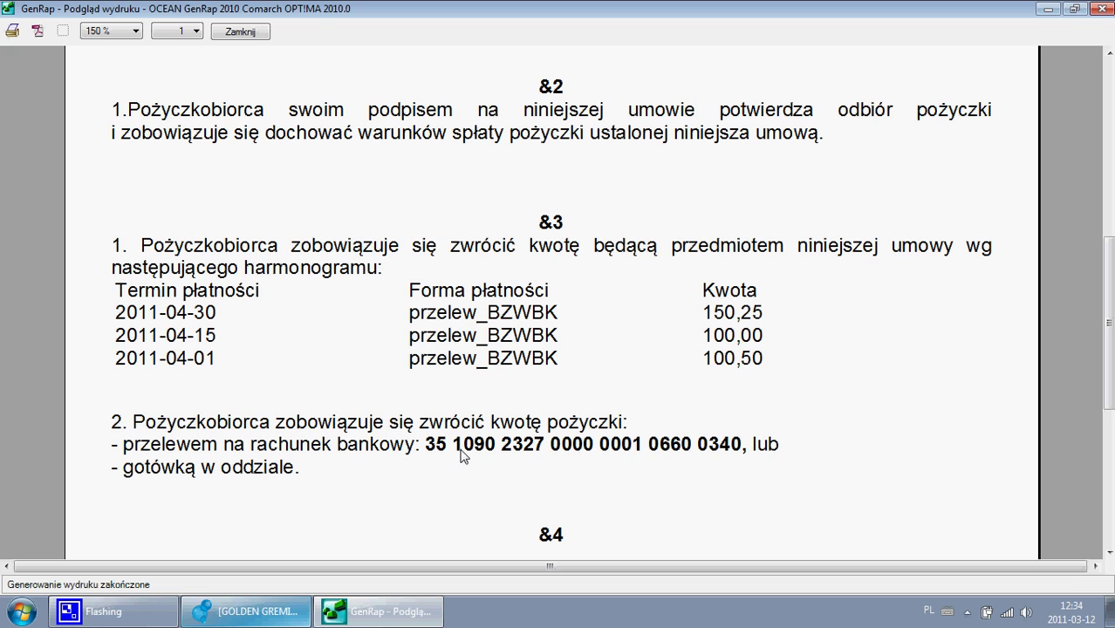
scroll(638, 386, down, 3)
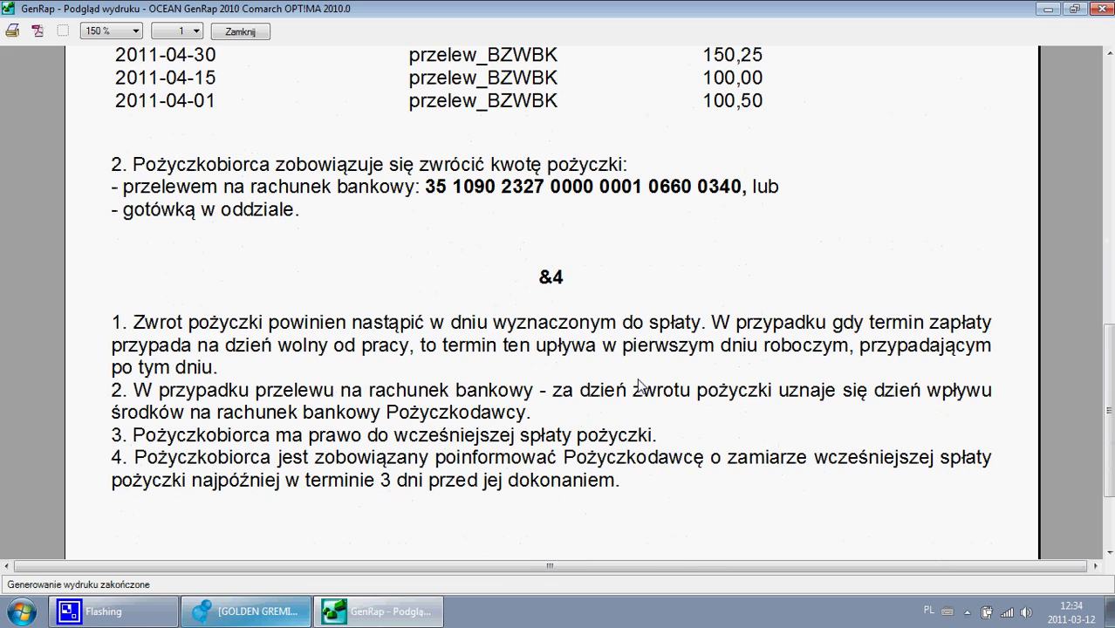
scroll(637, 385, down, 2)
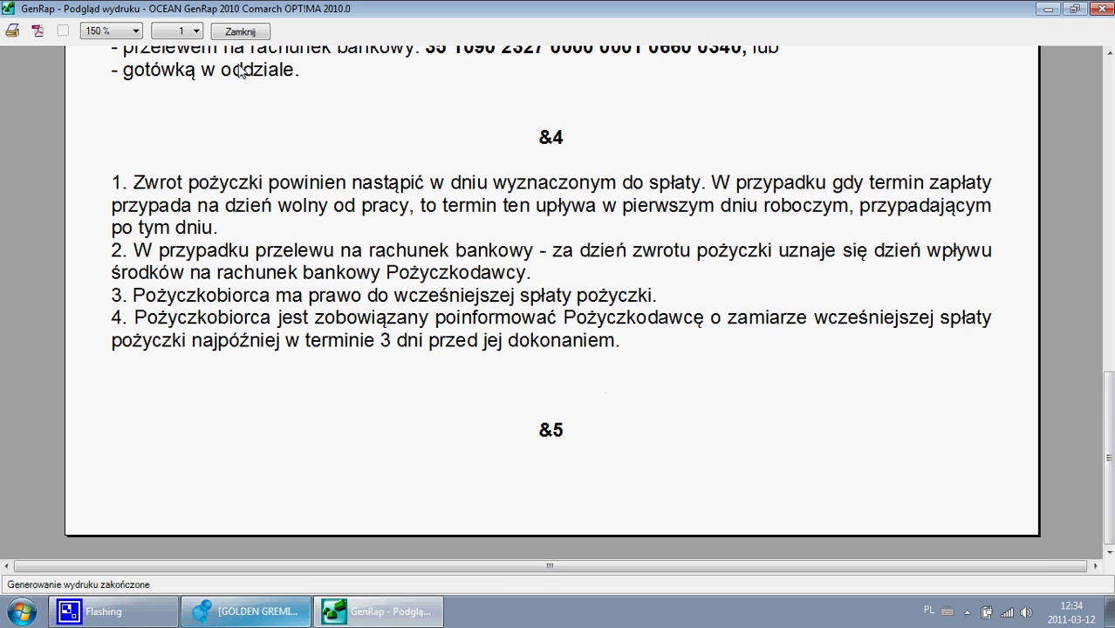
click(194, 32)
click(186, 59)
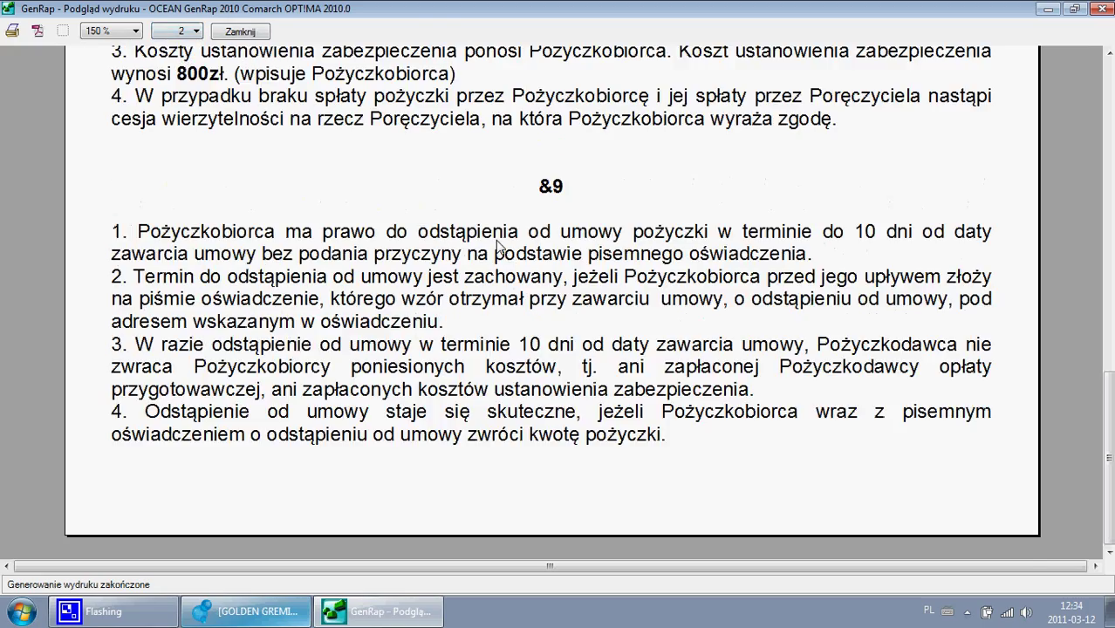
scroll(504, 278, up, 3)
scroll(504, 277, up, 9)
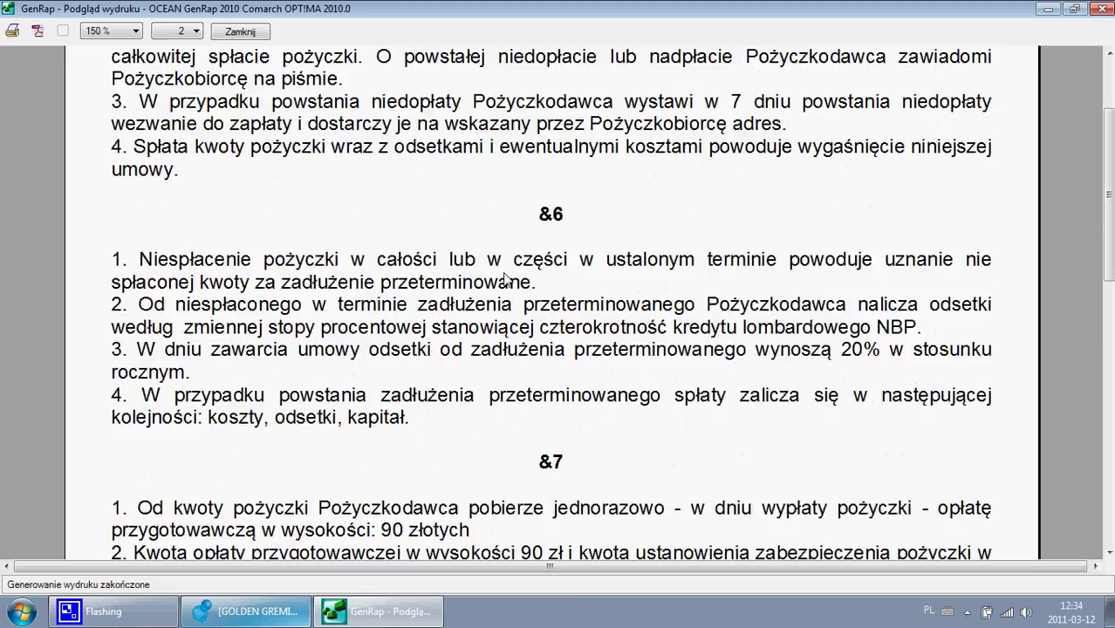
scroll(506, 279, up, 1)
click(195, 31)
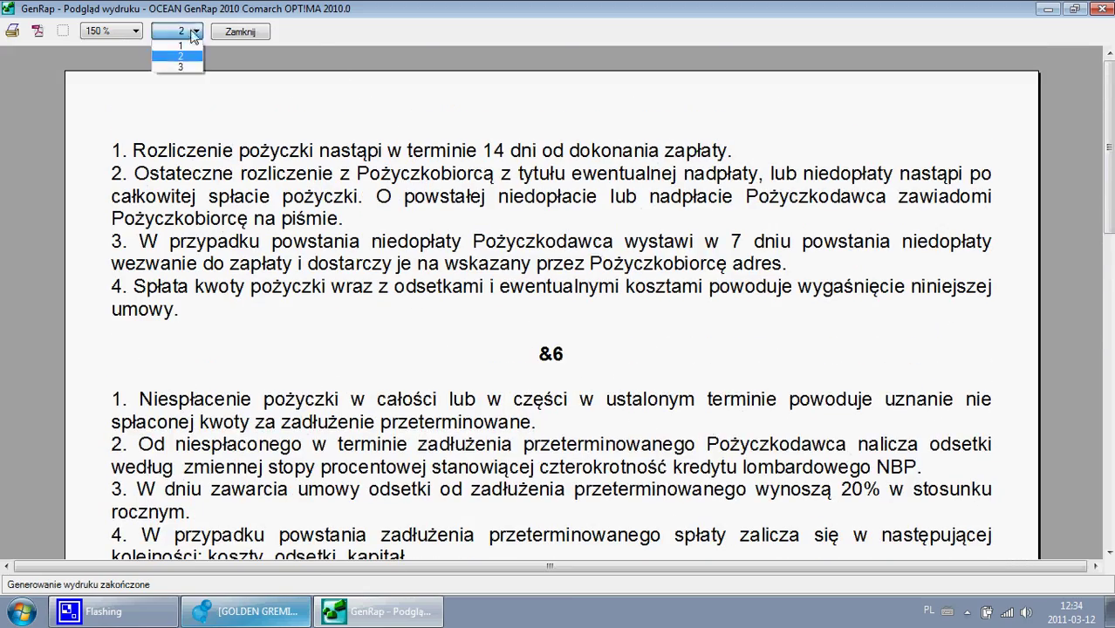
click(181, 71)
scroll(419, 240, down, 3)
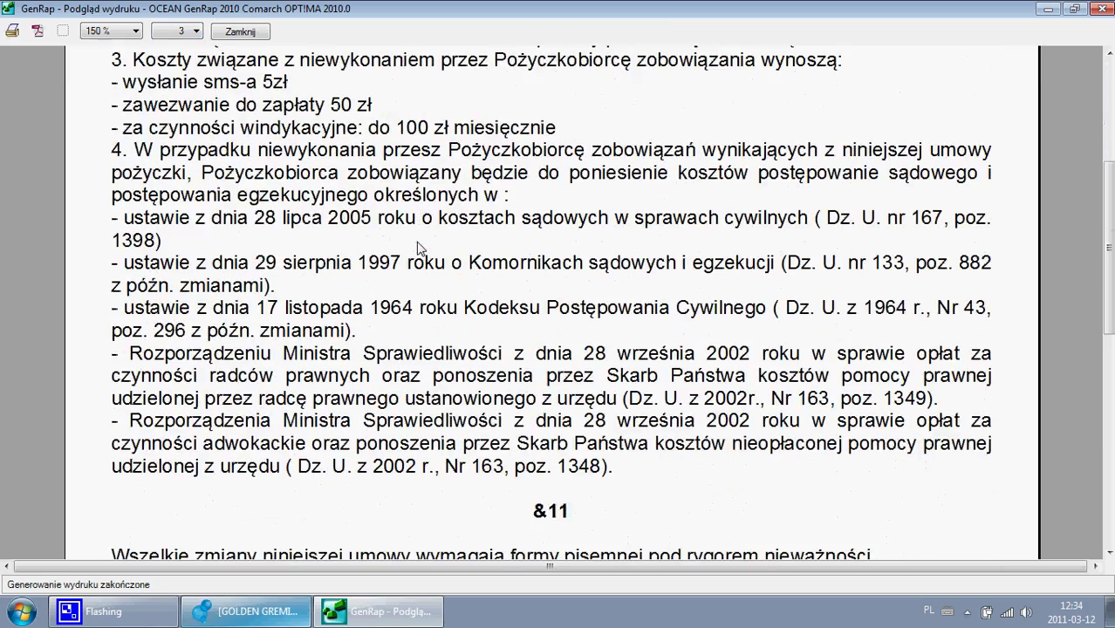
scroll(416, 255, down, 6)
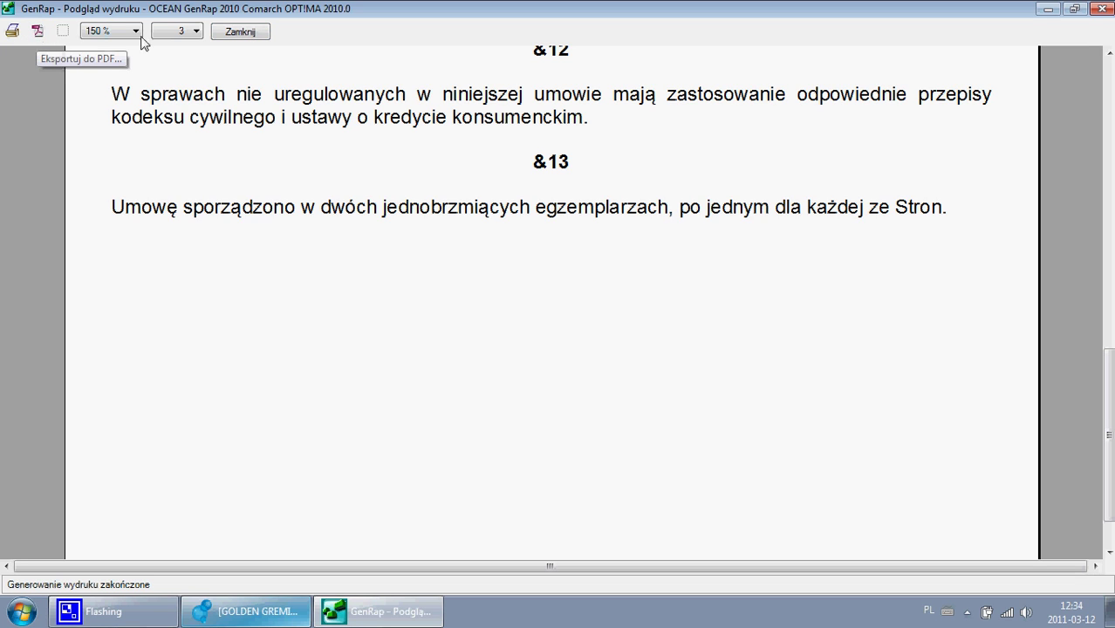
click(237, 33)
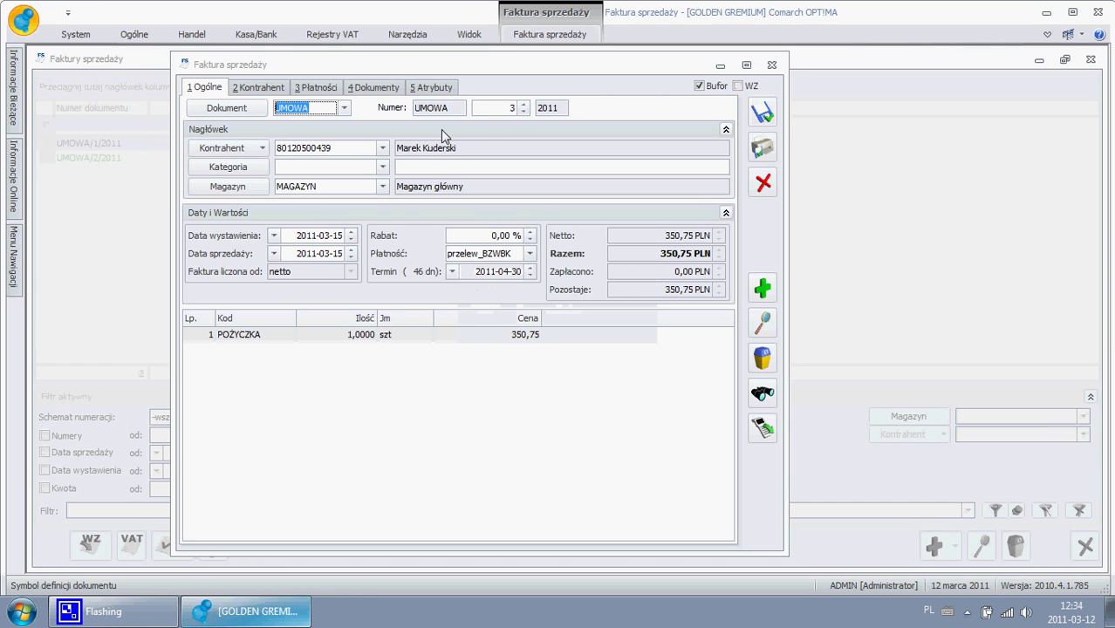
- Save UMOWA/3/2011, then take UMOWA/2/2011 out of Bufor and save it
click(761, 112)
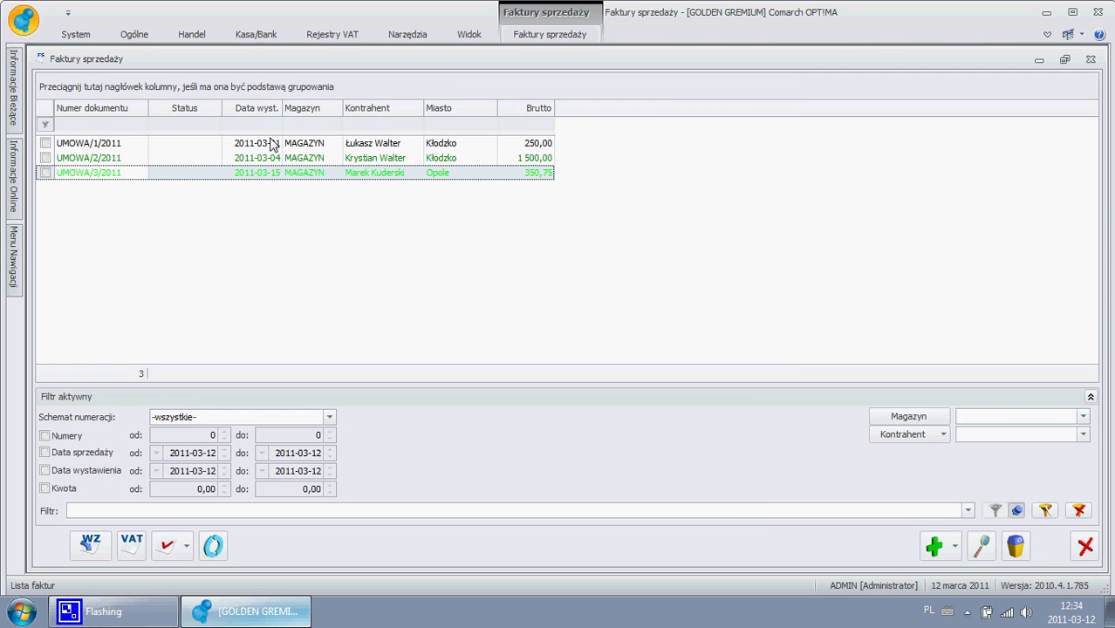
double_click(268, 160)
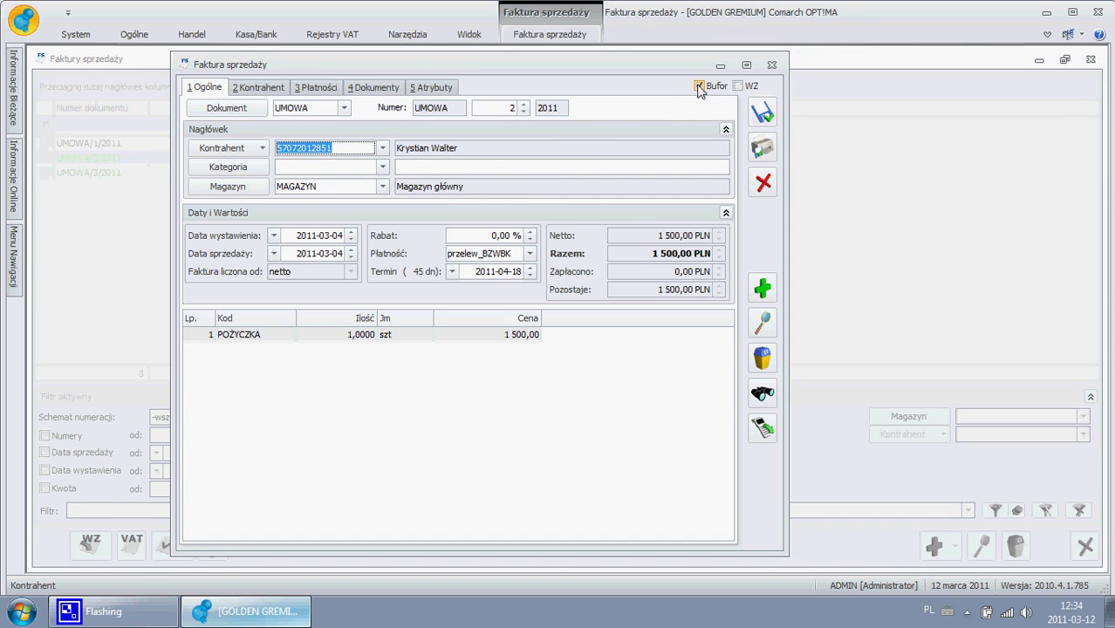
click(699, 86)
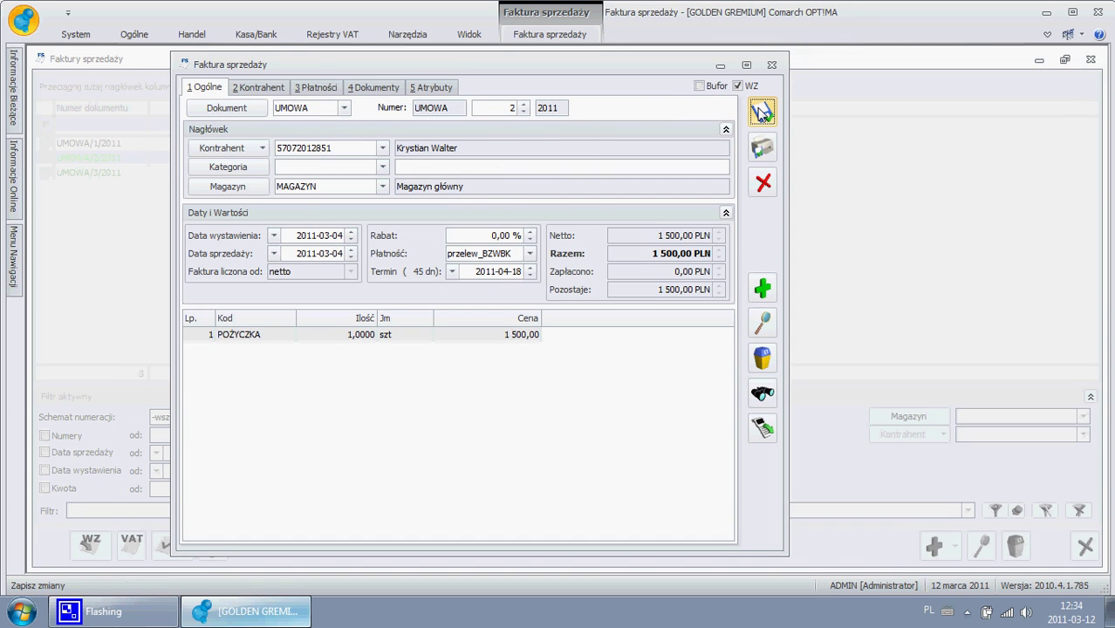
click(760, 112)
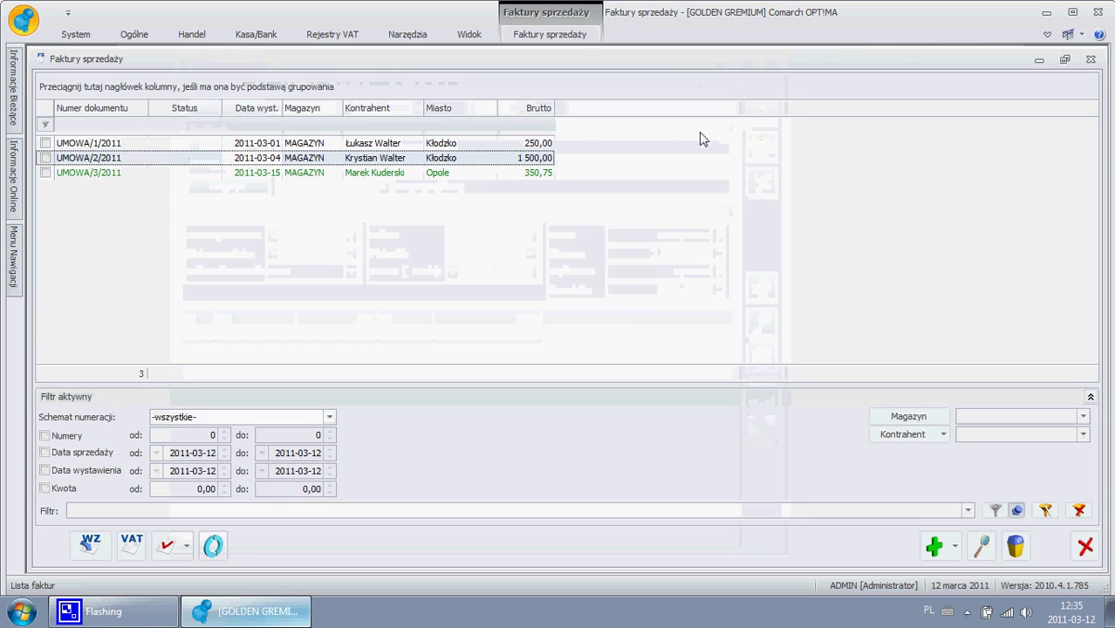
- Take UMOWA/3/2011 out of Bufor, save it, and close the Faktury sprzedaży list
double_click(327, 173)
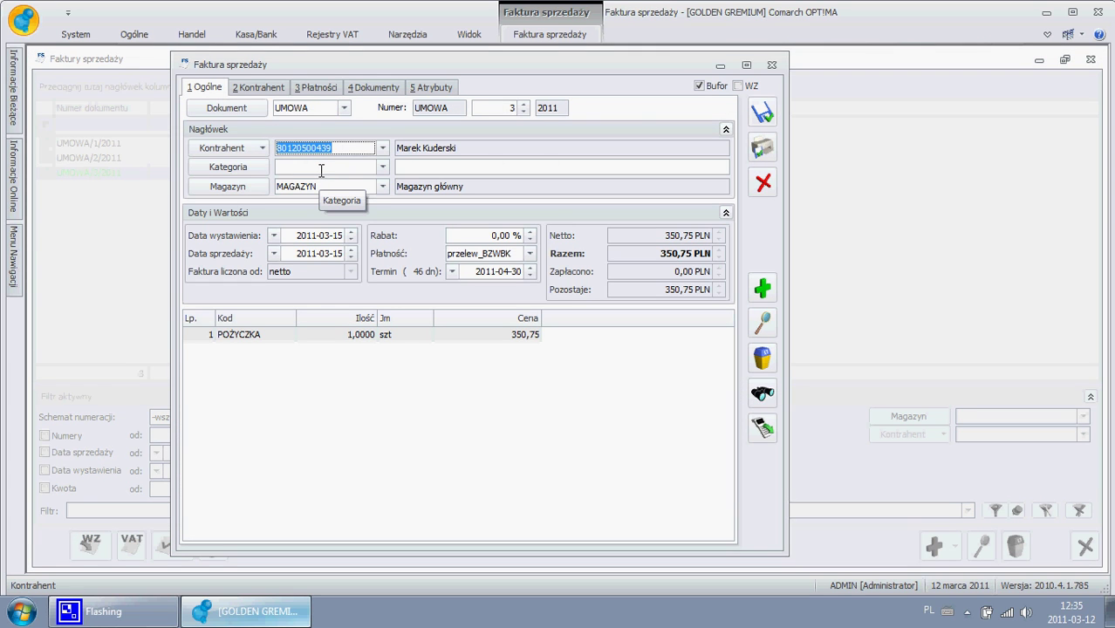
click(700, 85)
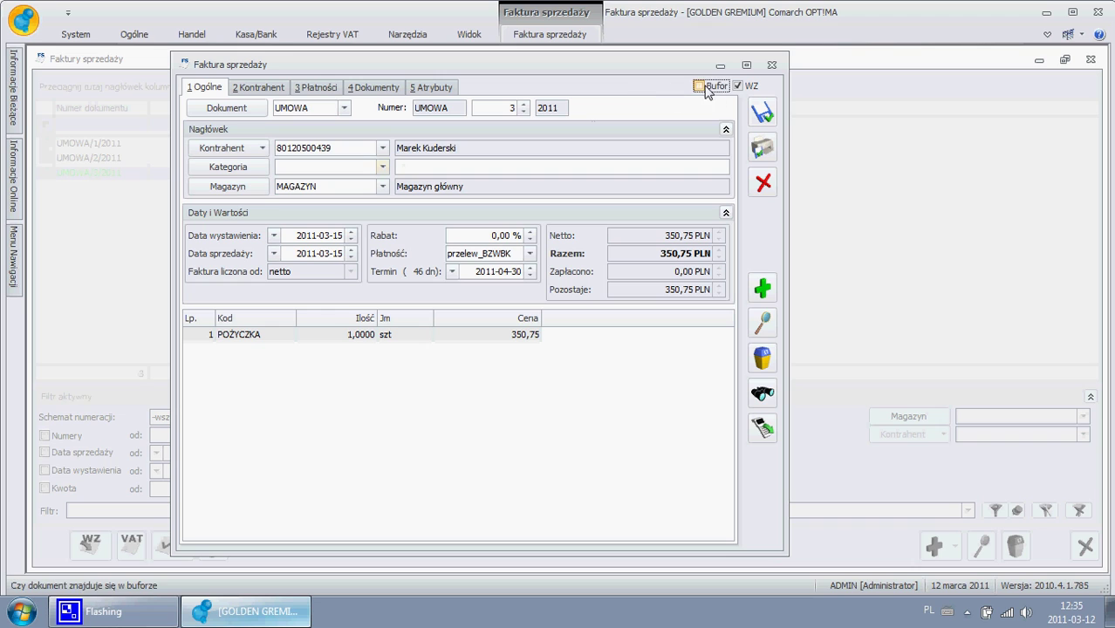
click(774, 112)
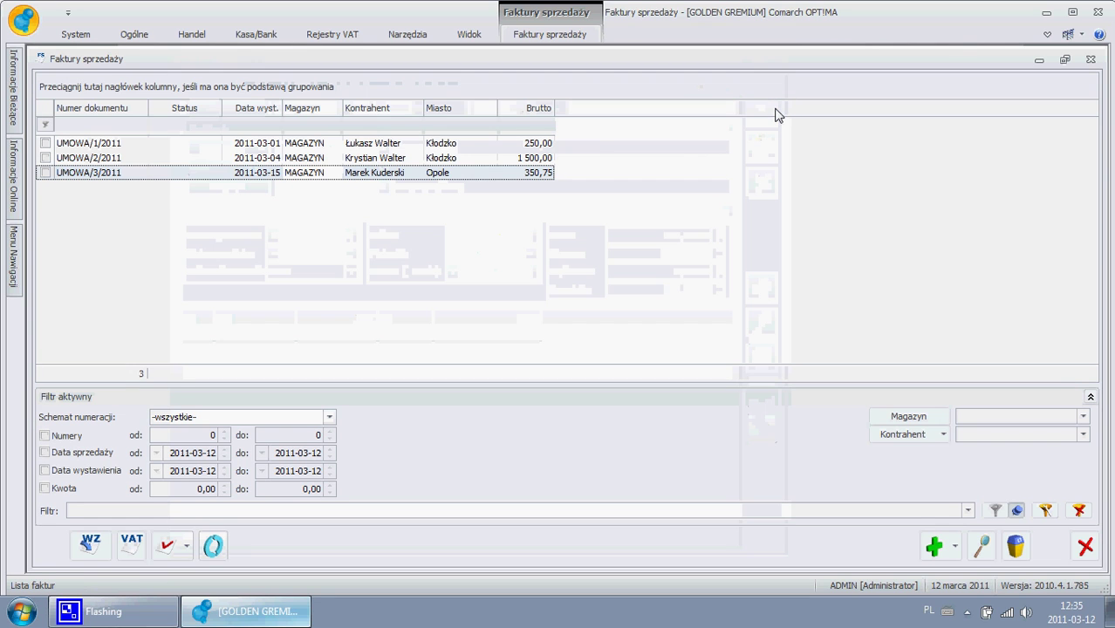
click(1091, 59)
click(257, 35)
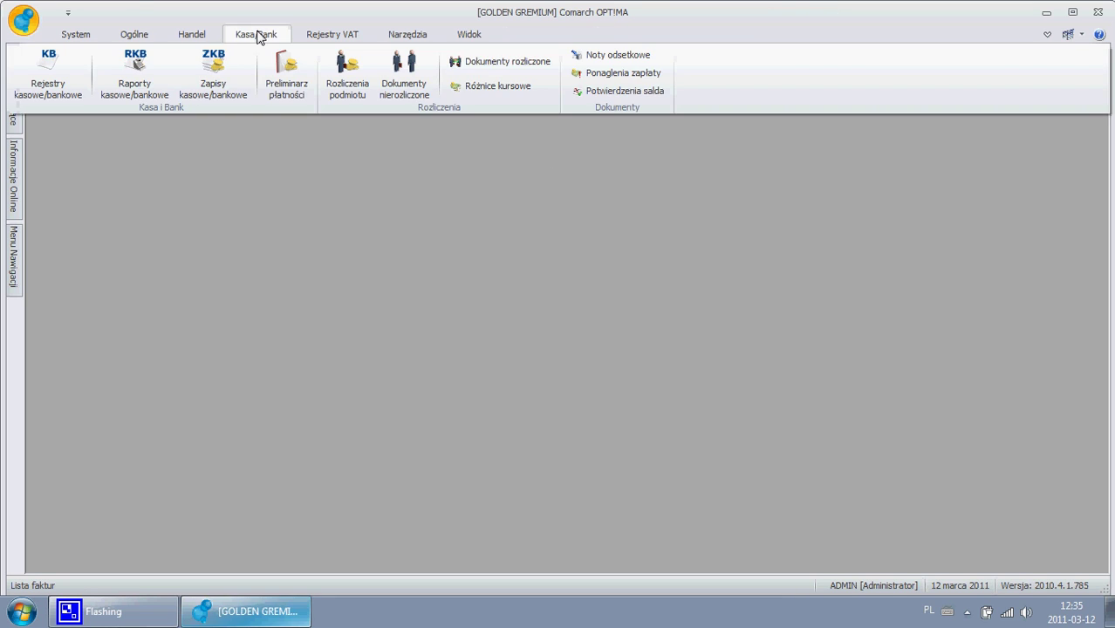
- Open Preliminarz płatności and reposition and widen its window
click(284, 68)
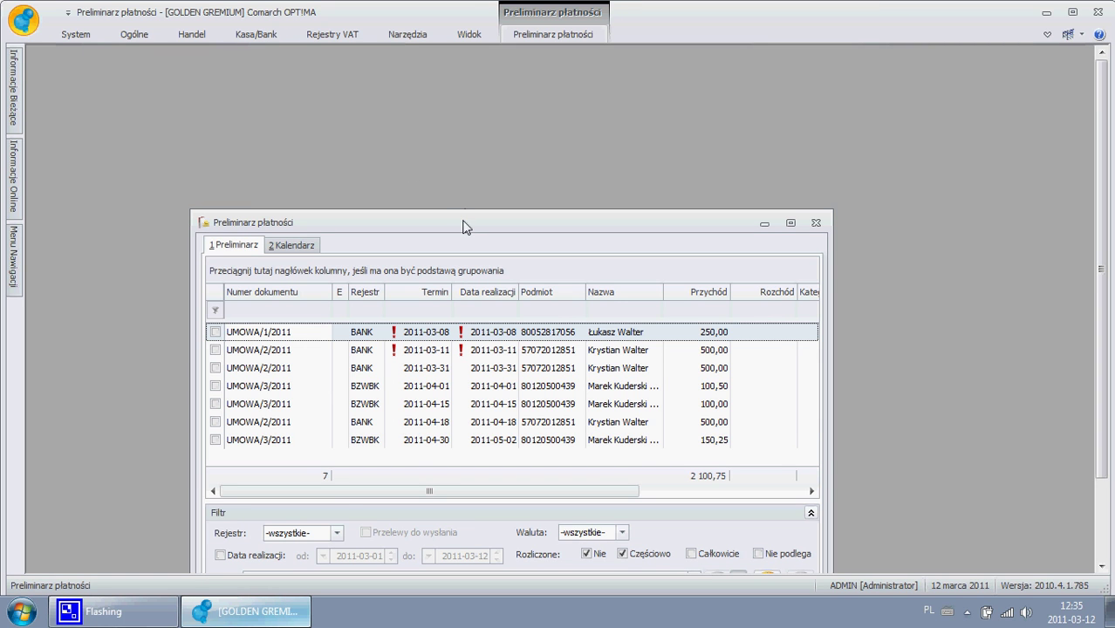
drag(463, 226, 447, 99)
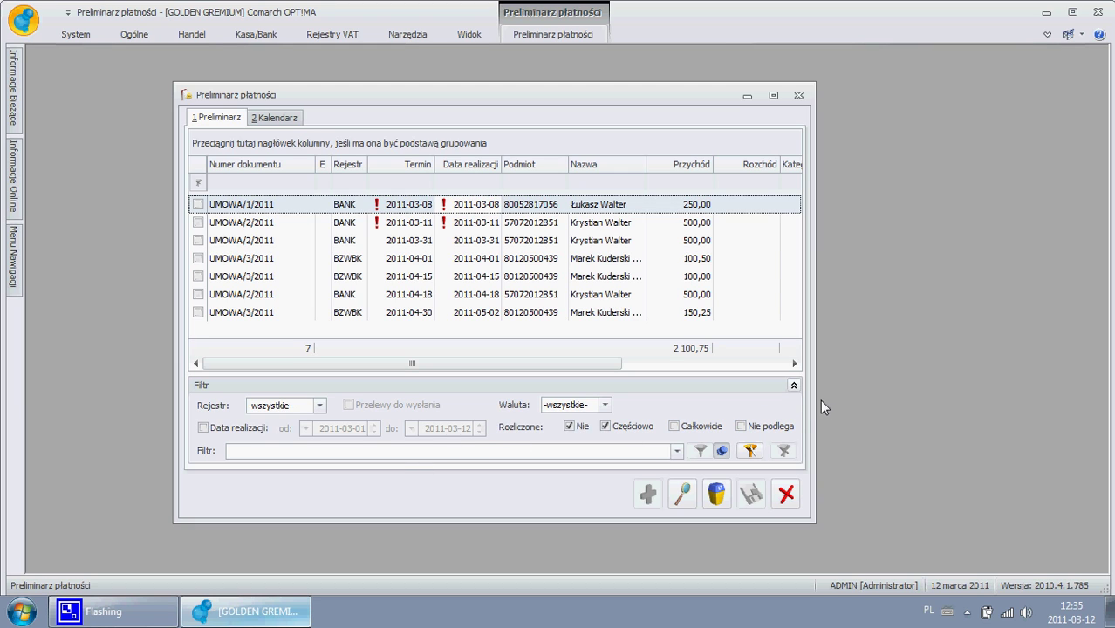
drag(813, 396, 1051, 394)
- Filter to 'Tylko przeterminowane: wg daty realizacji' and maximize, leaving UMOWA/1 and UMOWA/2 totalling 750,00
click(1034, 384)
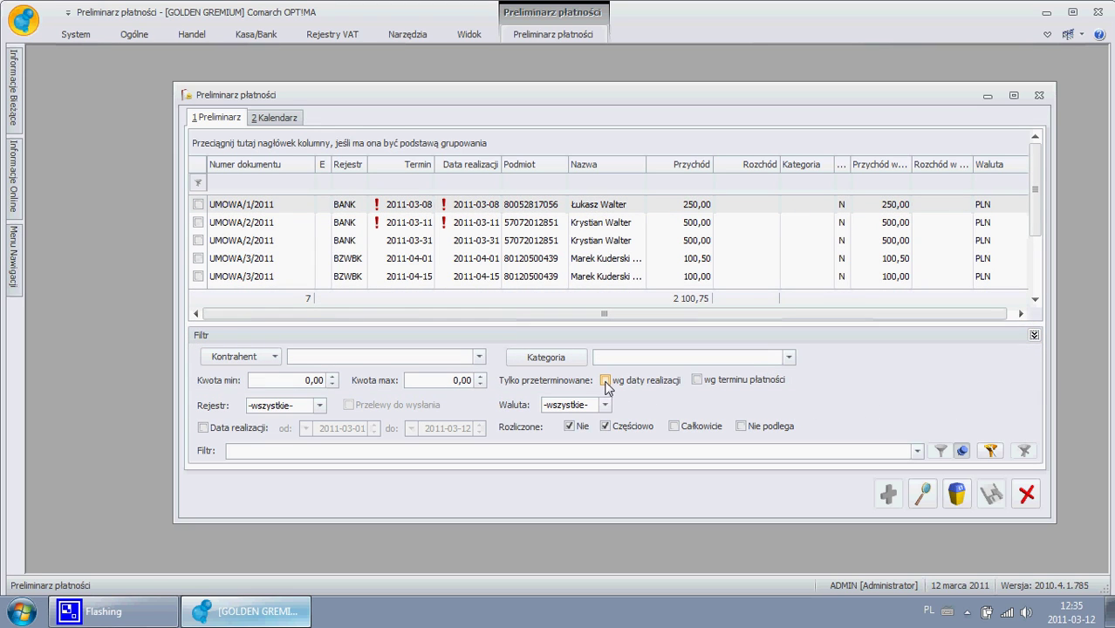
click(605, 381)
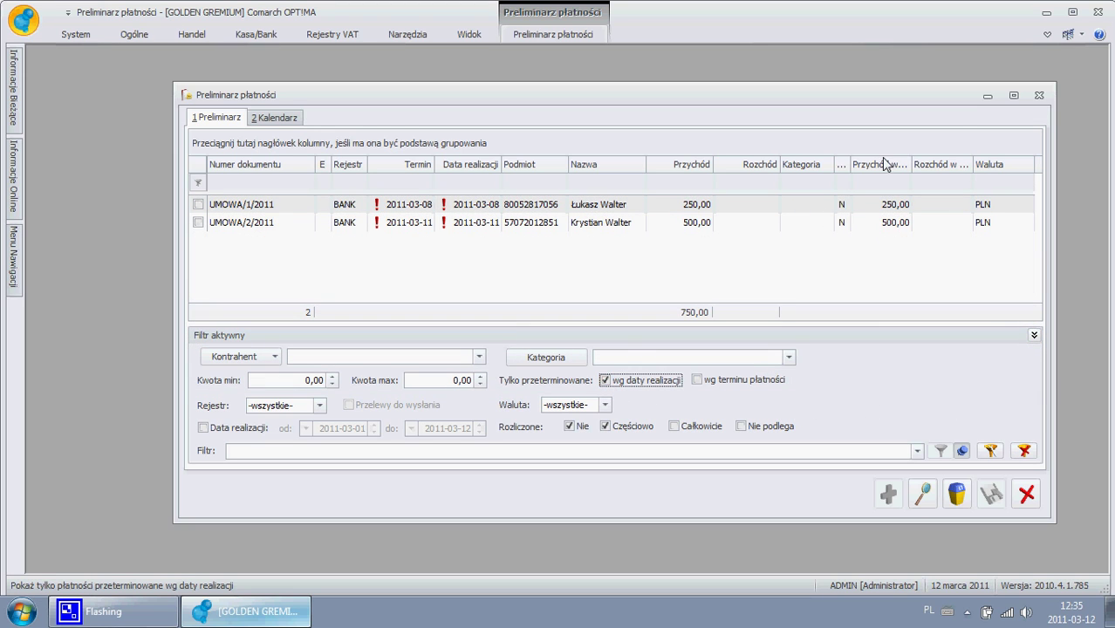
click(1013, 94)
click(470, 186)
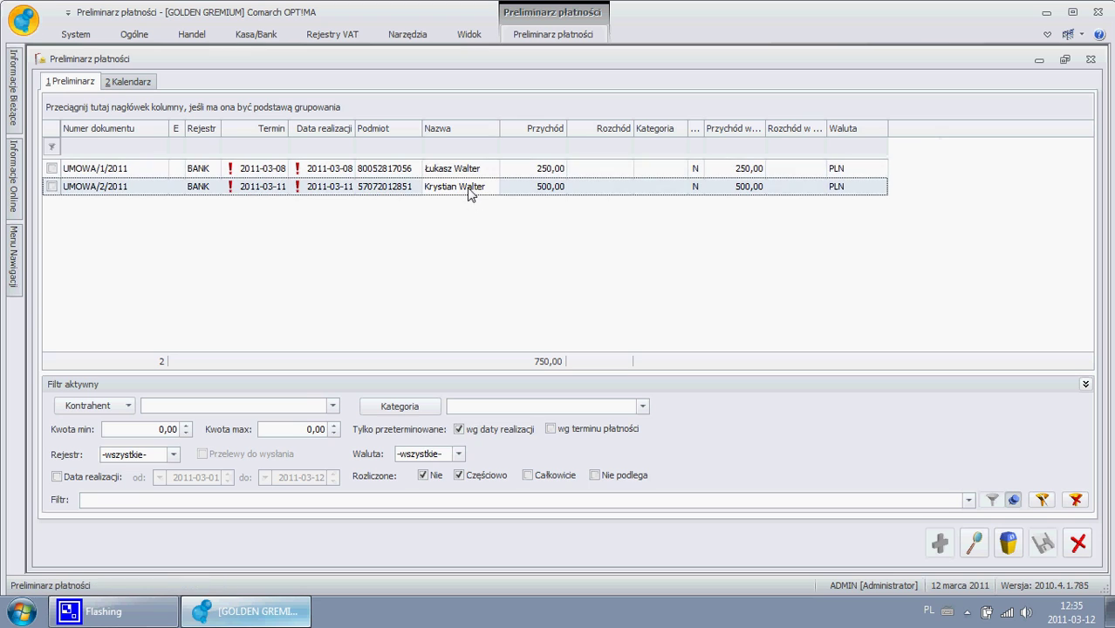
click(469, 175)
click(469, 185)
click(553, 40)
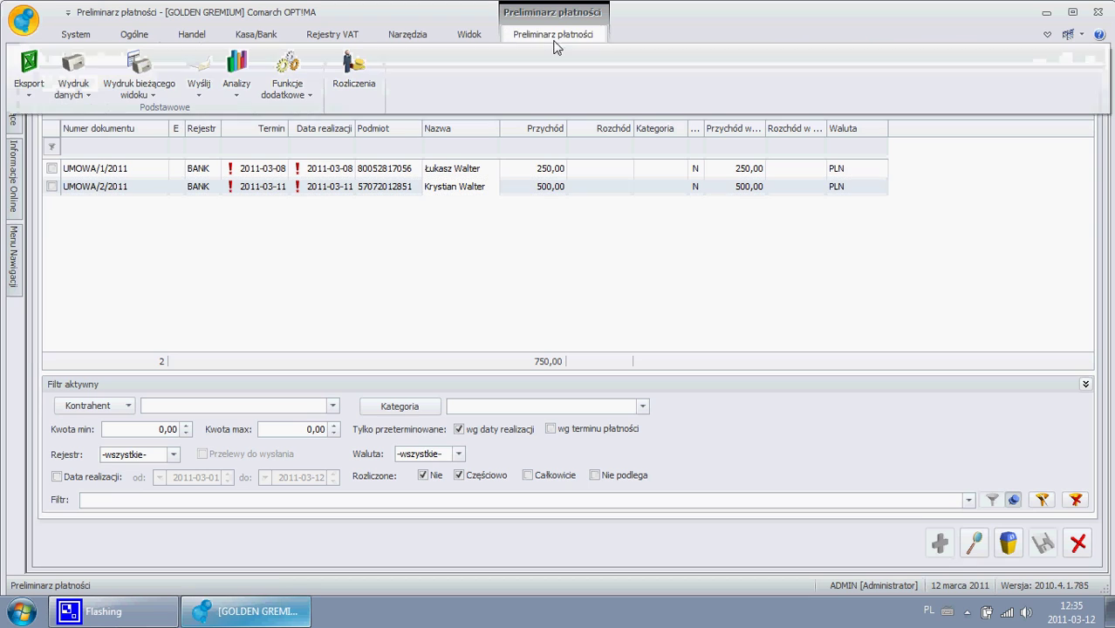
- Untick 'wg daty realizacji' so all seven unsettled payments show again
click(85, 94)
mouse_move(96, 116)
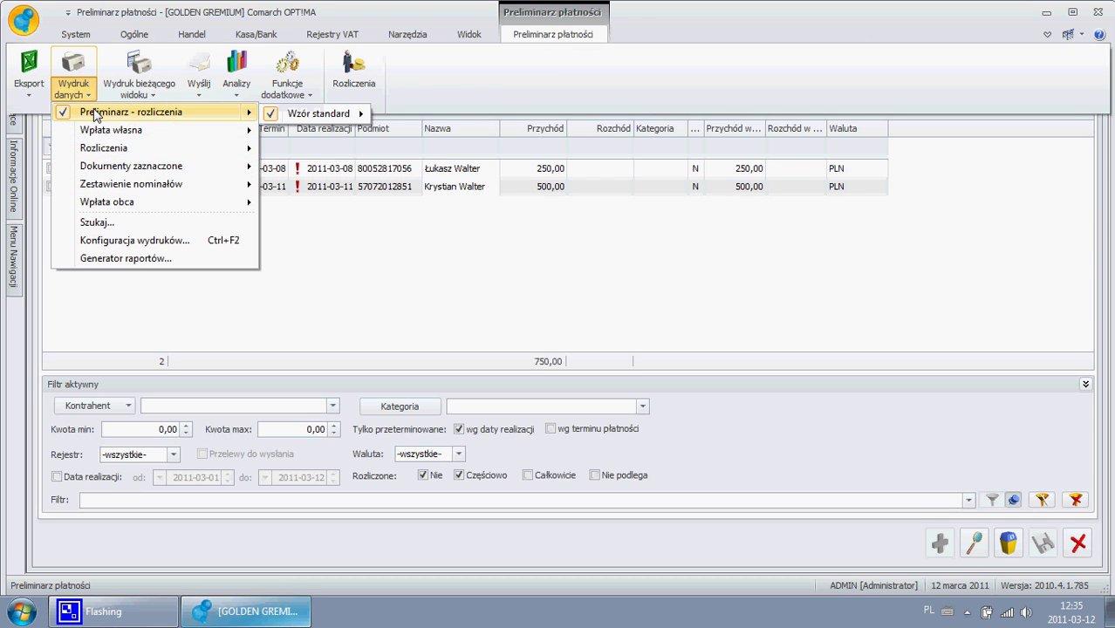
mouse_move(95, 150)
mouse_move(320, 152)
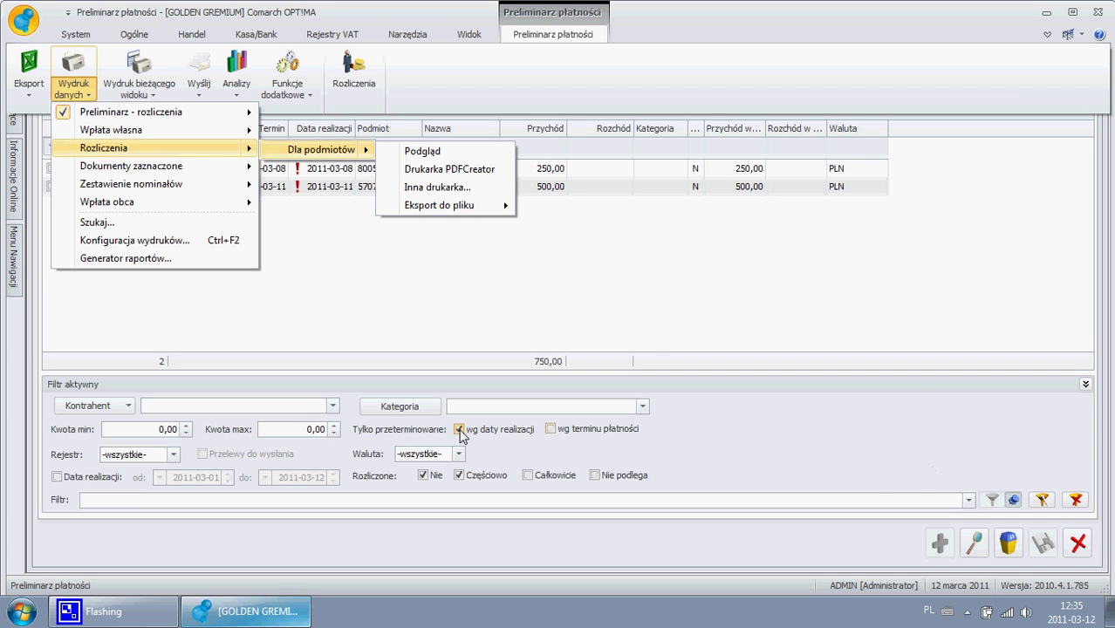
click(460, 429)
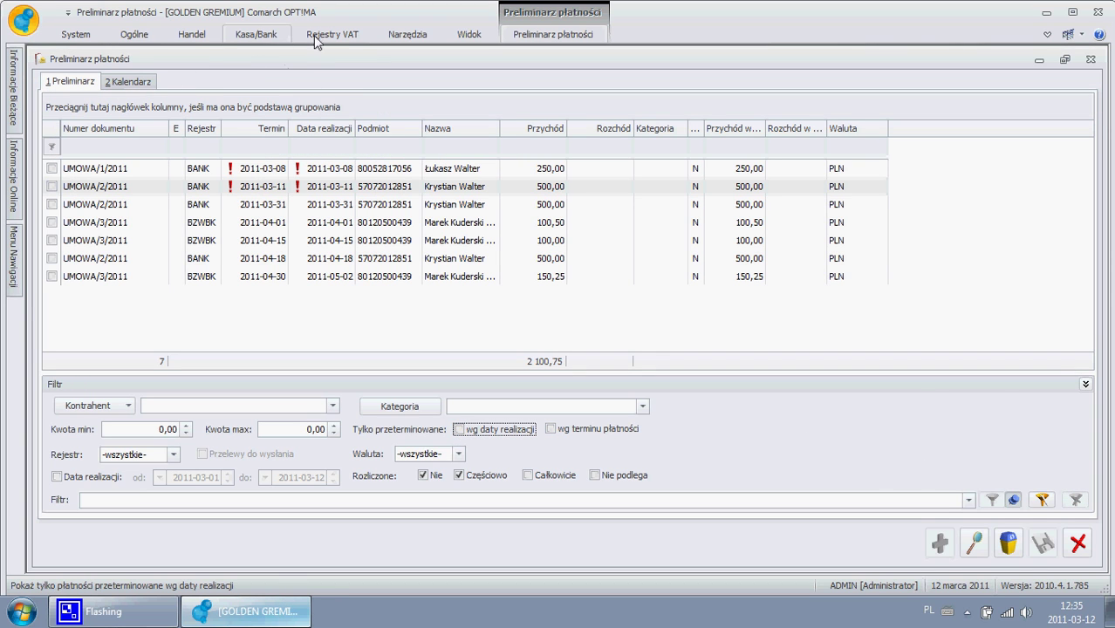
- Preview the Wydruk danych > Rozliczenia > Dla podmiotów report
click(552, 33)
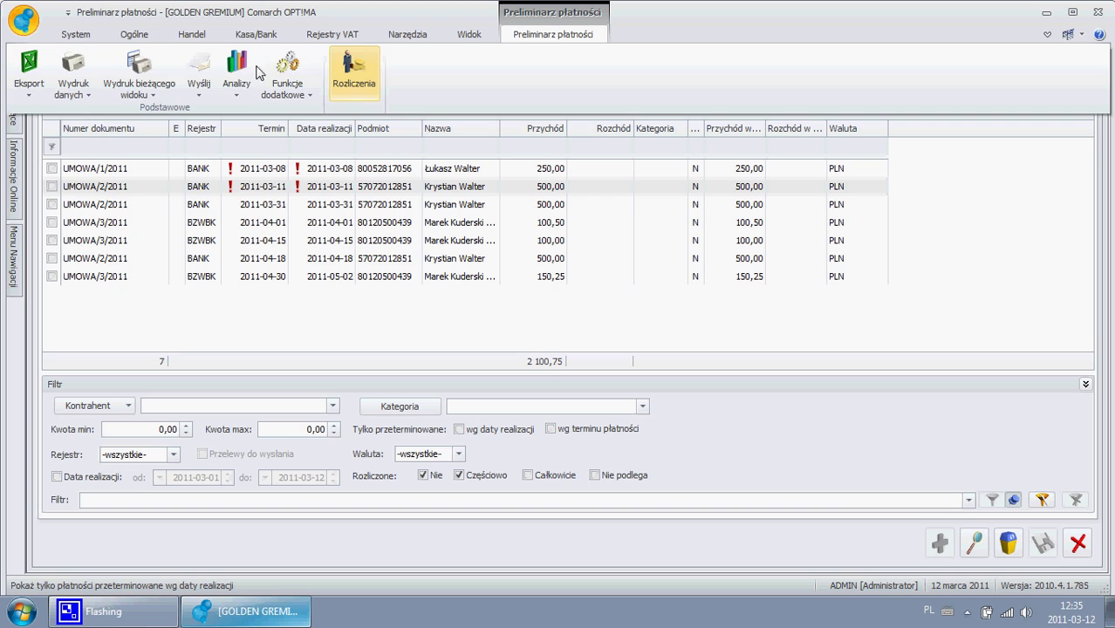
click(73, 87)
mouse_move(108, 153)
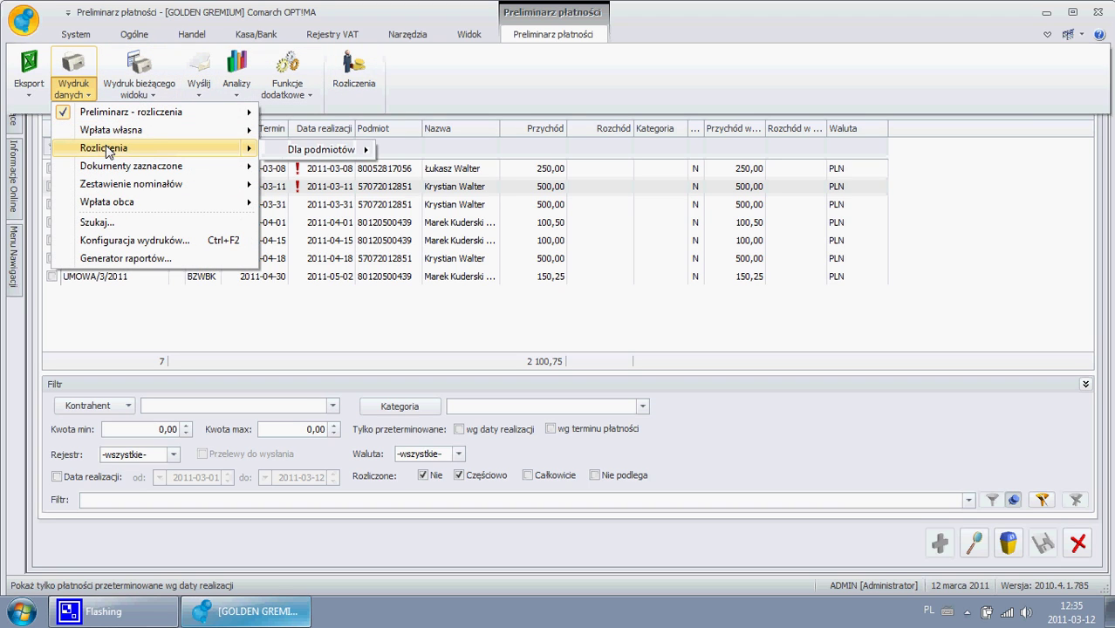
mouse_move(322, 149)
click(393, 150)
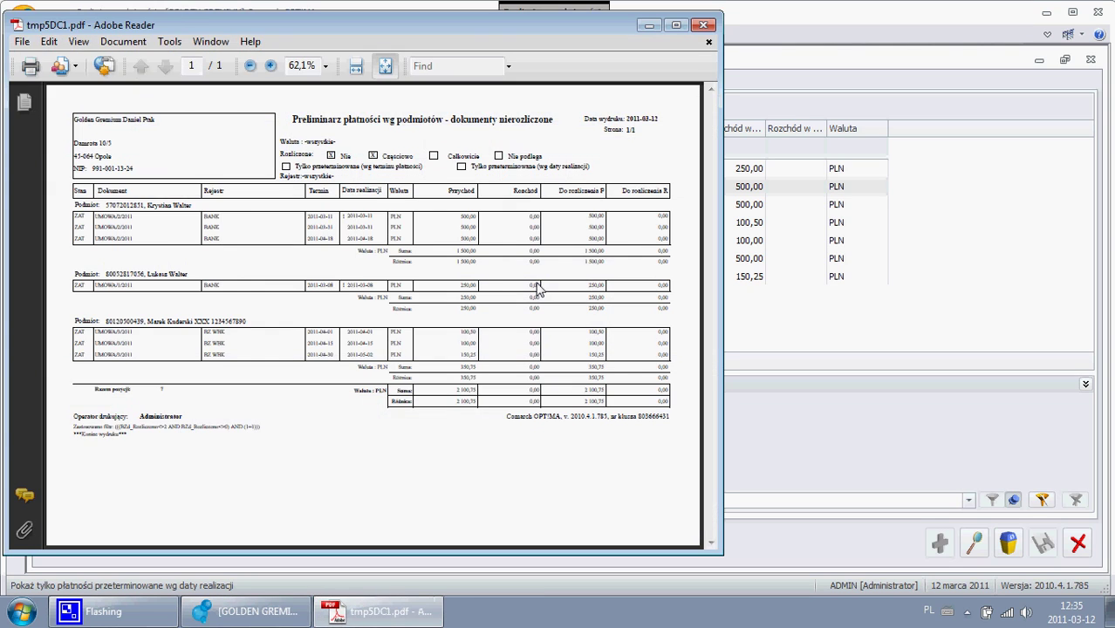
- Maximize the report at fit width, highlight the March 2011 dates, then close Adobe Reader
click(676, 26)
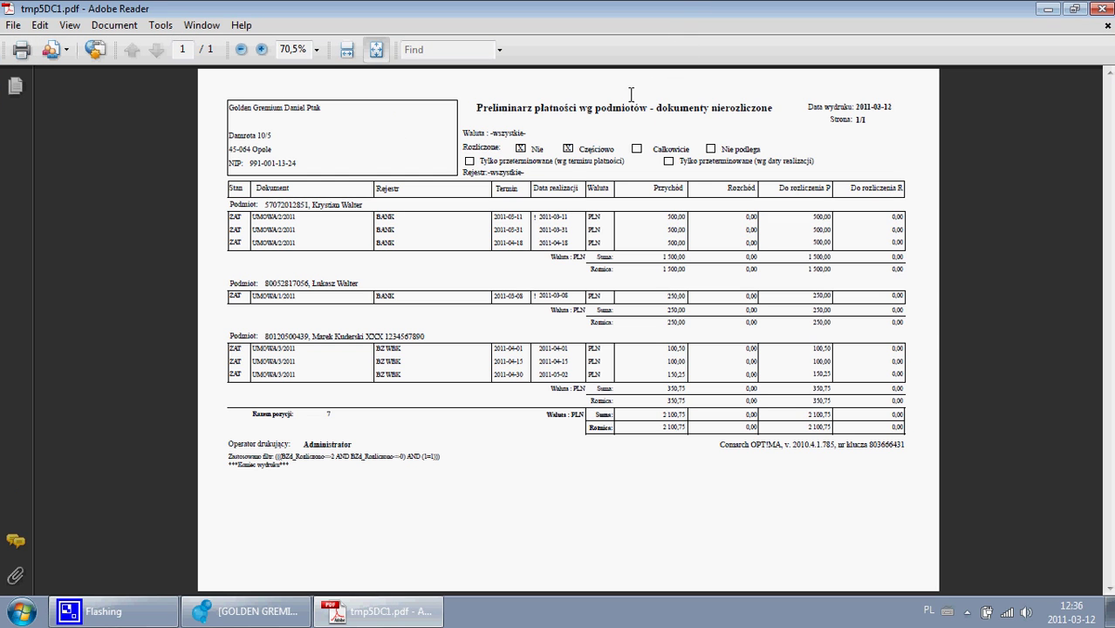
click(347, 51)
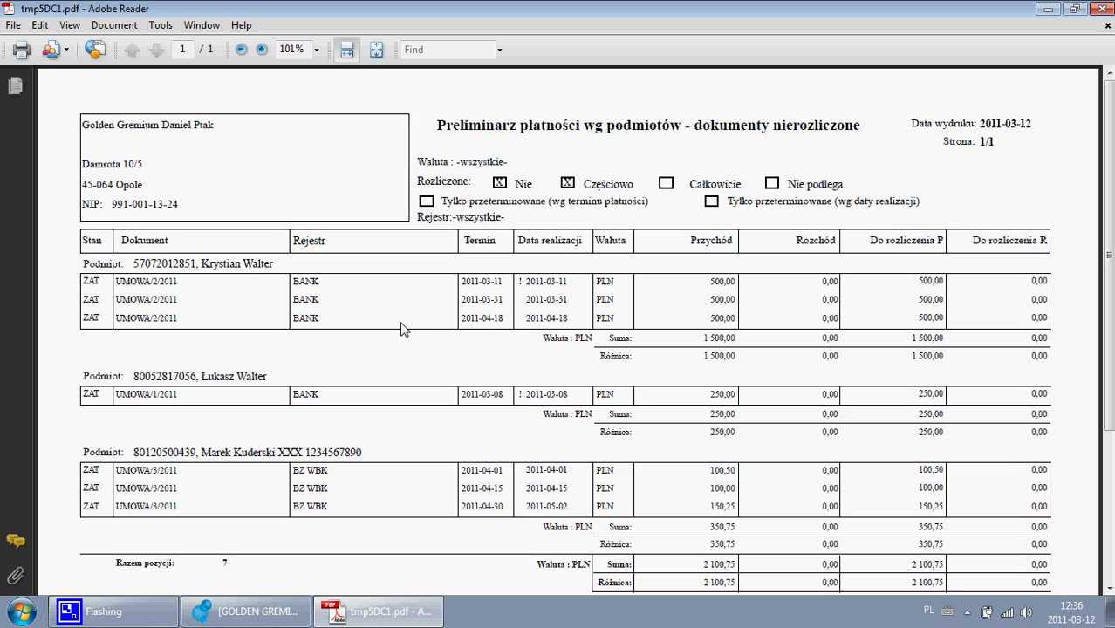
drag(525, 281, 576, 294)
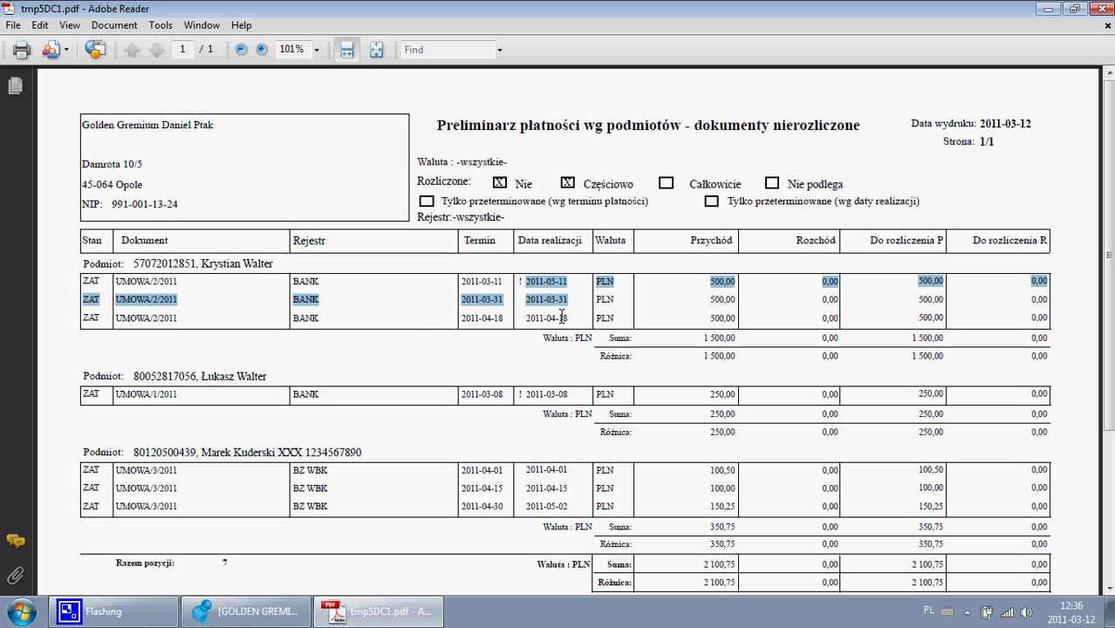
drag(522, 392, 552, 397)
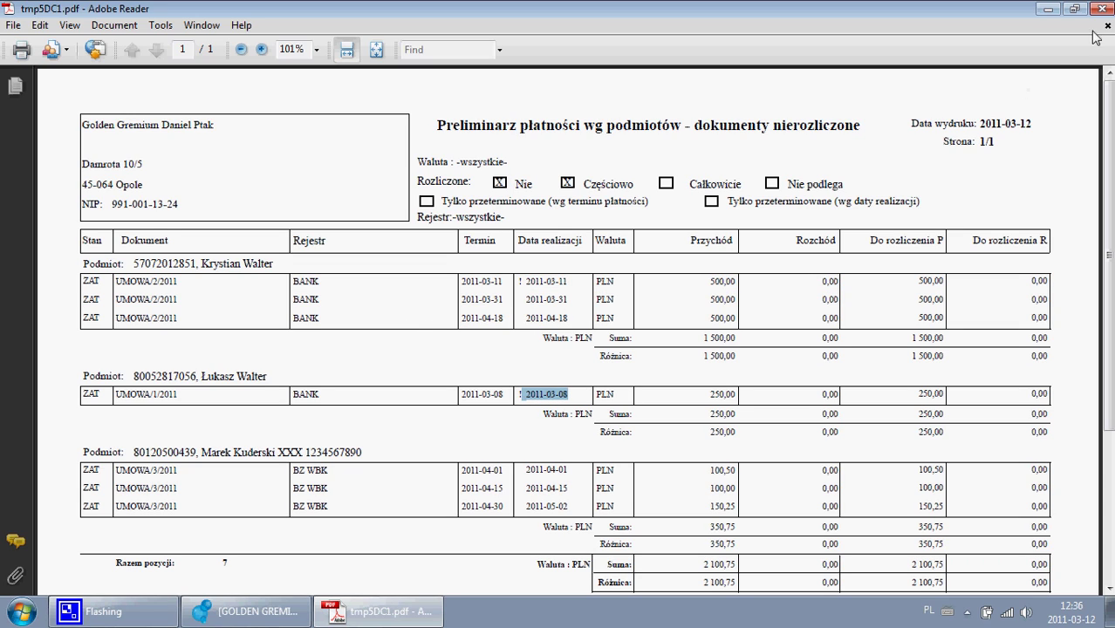
click(1106, 8)
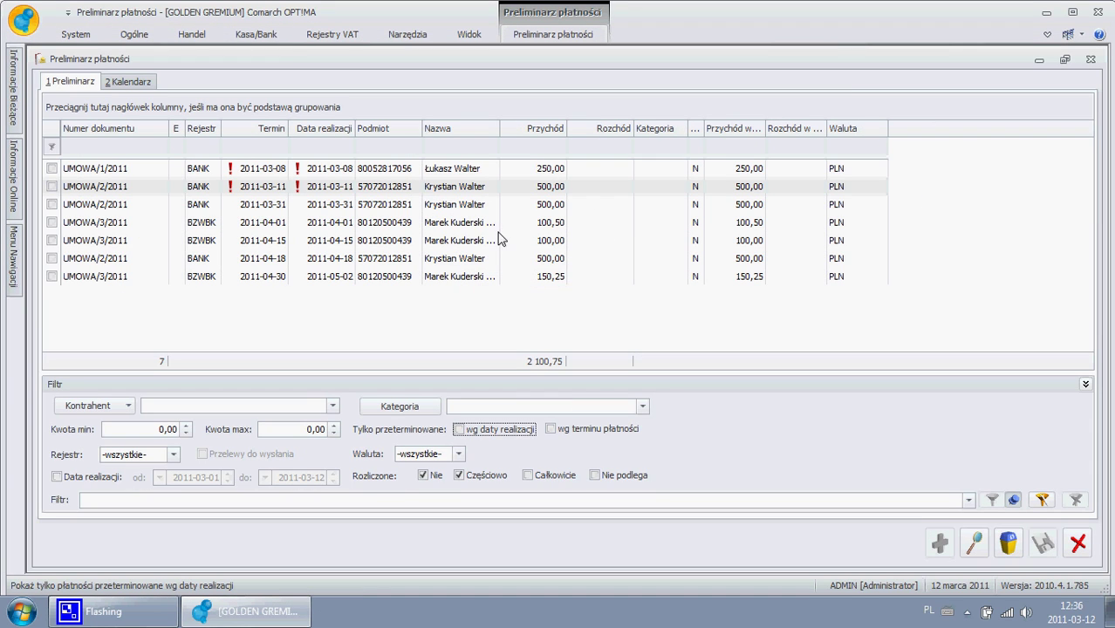
- Close Preliminarz płatności, then open and close the empty Ponaglenia zapłaty list from Kasa/Bank
click(1091, 60)
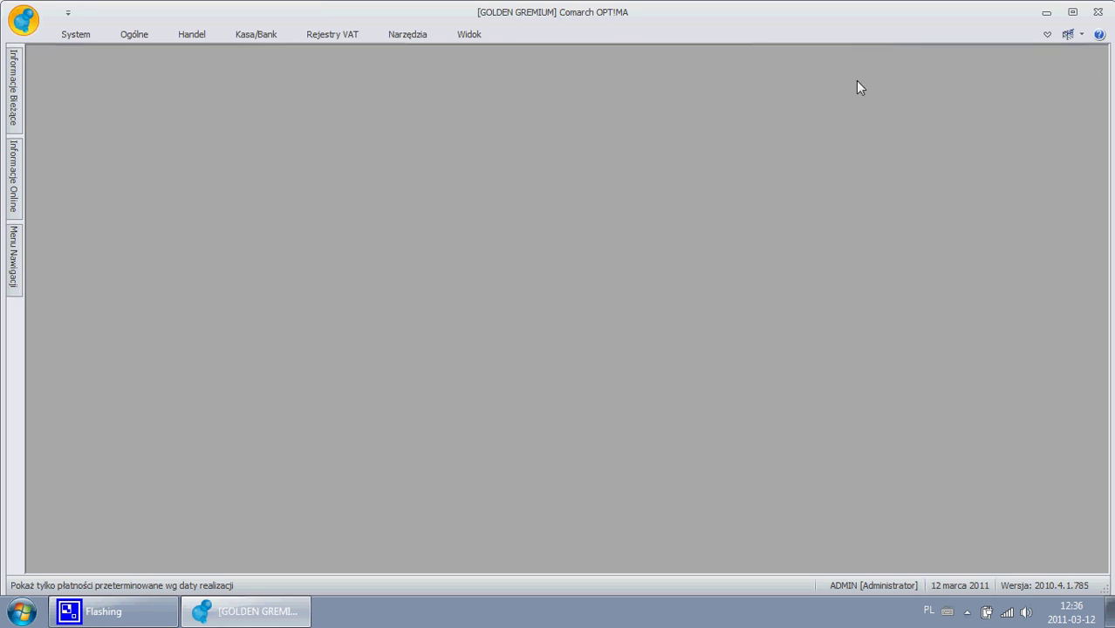
click(125, 37)
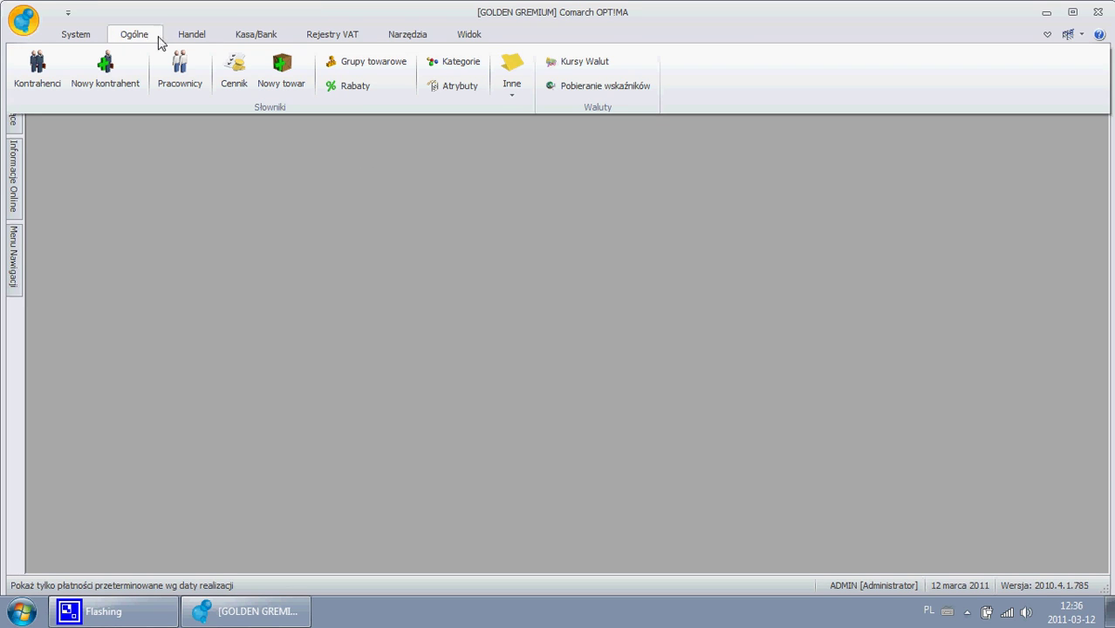
click(193, 39)
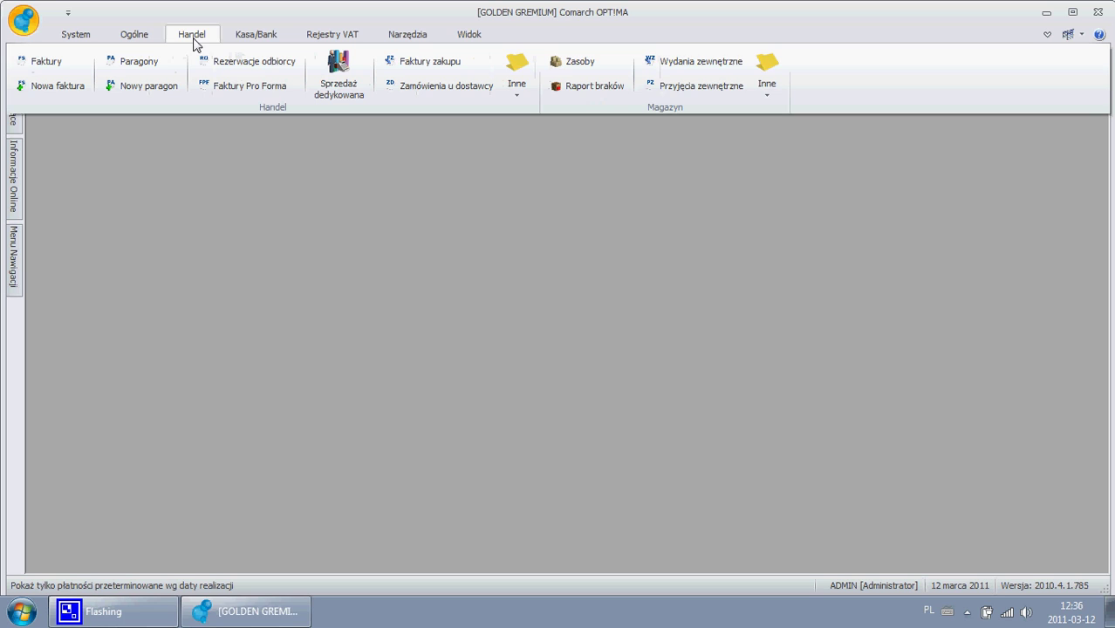
click(256, 38)
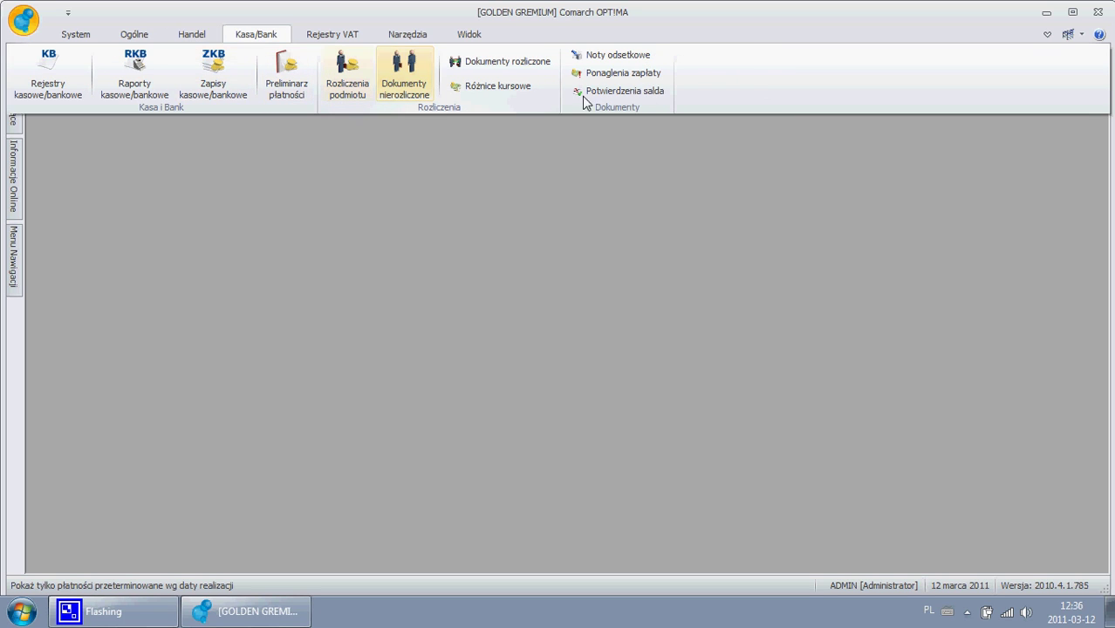
click(625, 74)
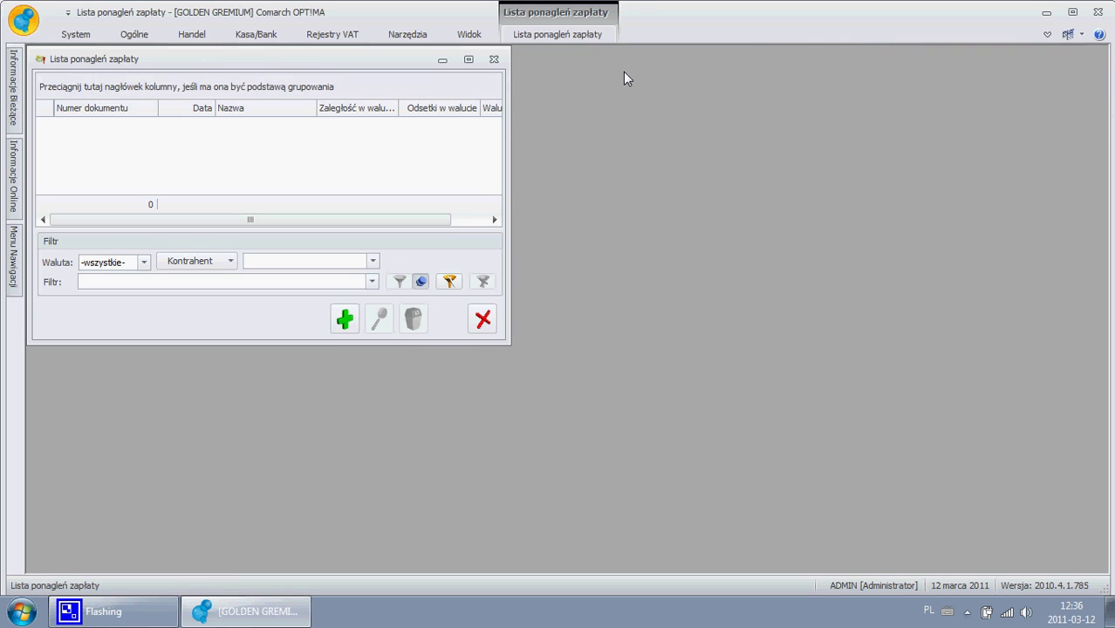
click(494, 60)
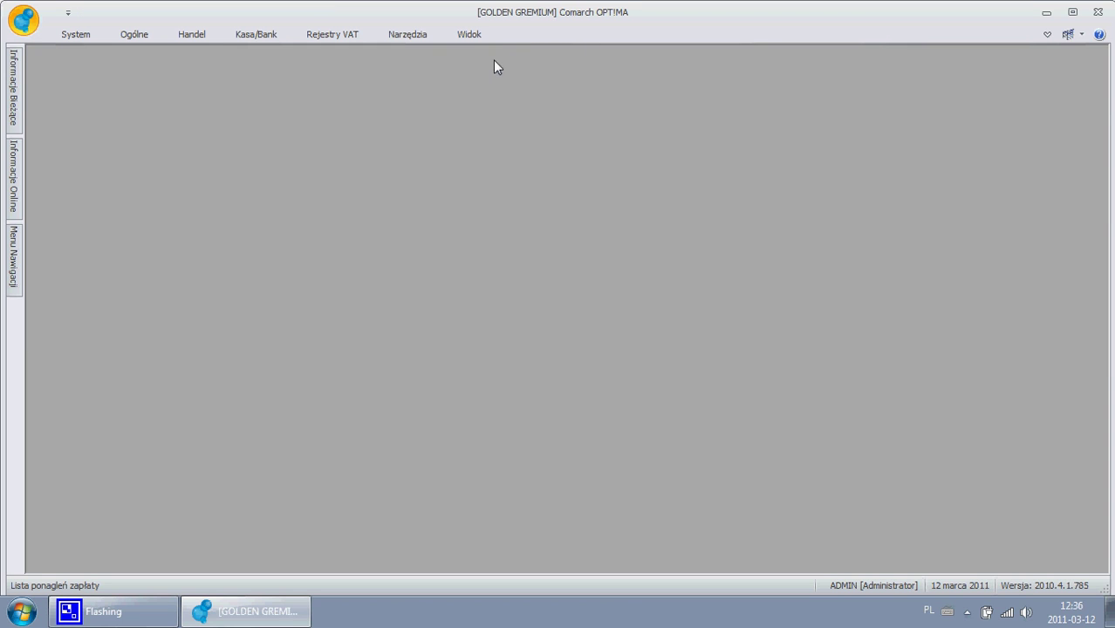
- Open the contractor list and mark the first four contractors
click(139, 35)
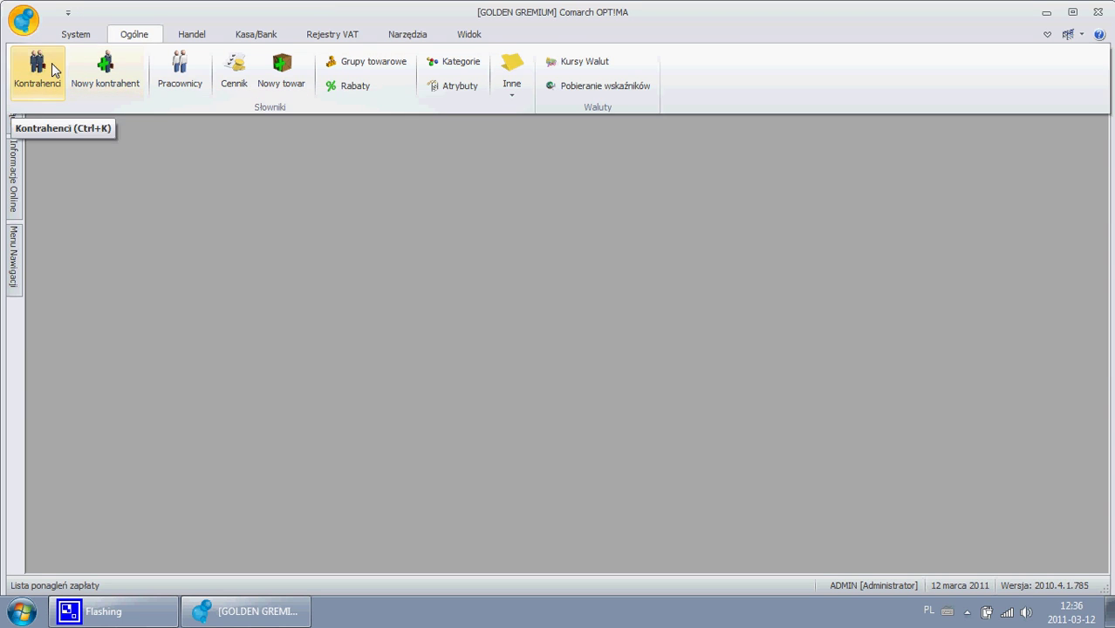
click(51, 70)
click(87, 183)
click(87, 198)
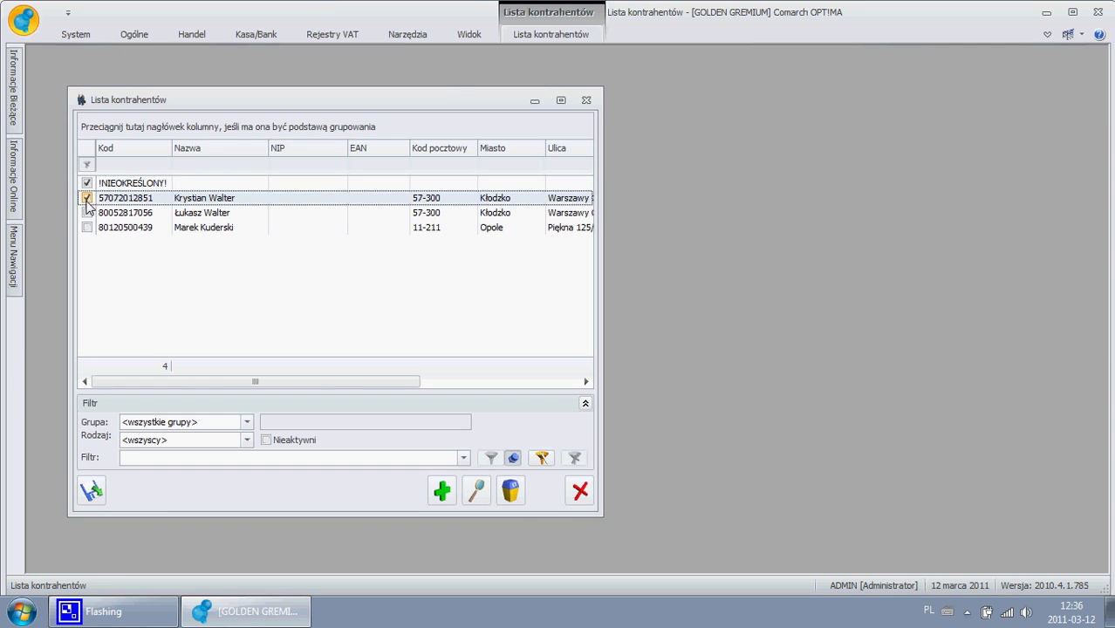
click(86, 212)
click(87, 229)
- Generate payment reminders for them at Indywidualne 50,00 % interest, then close the contractor list
click(583, 35)
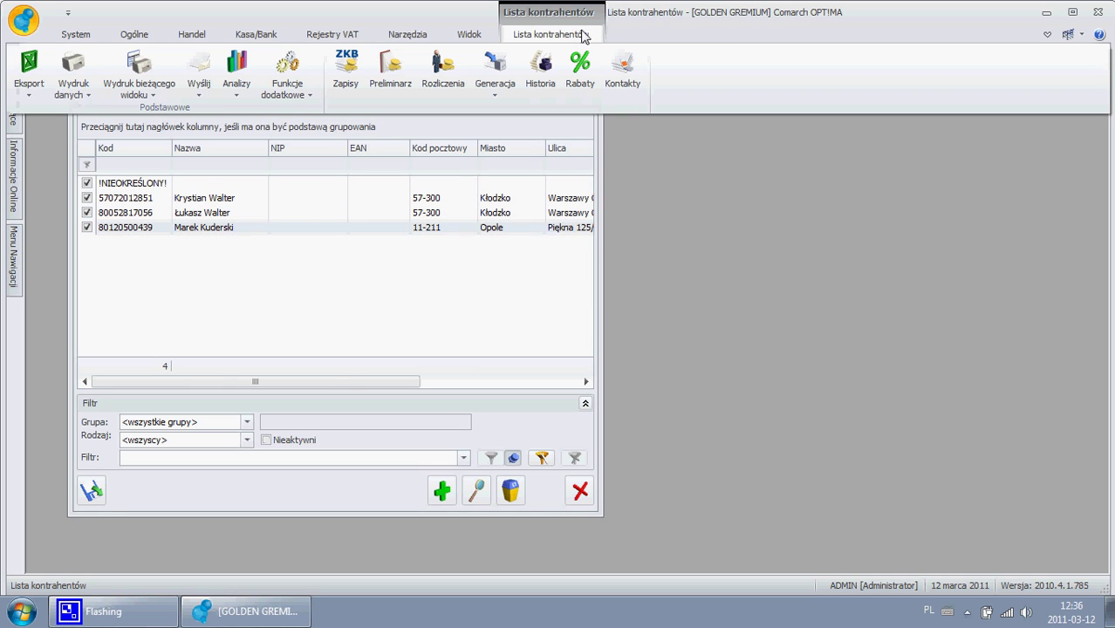
click(495, 74)
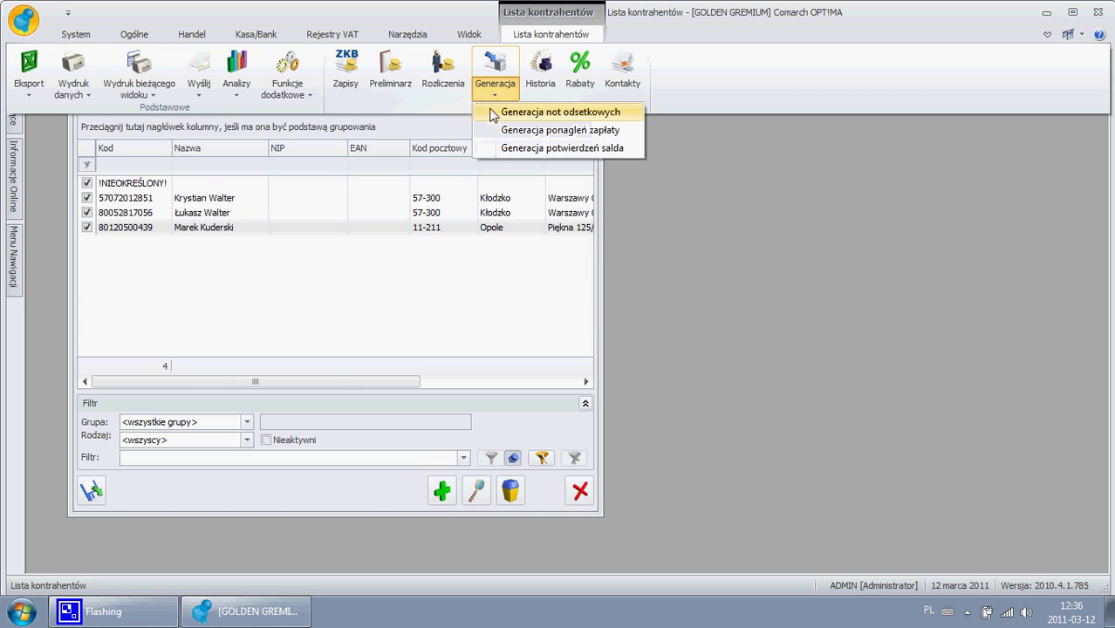
click(560, 130)
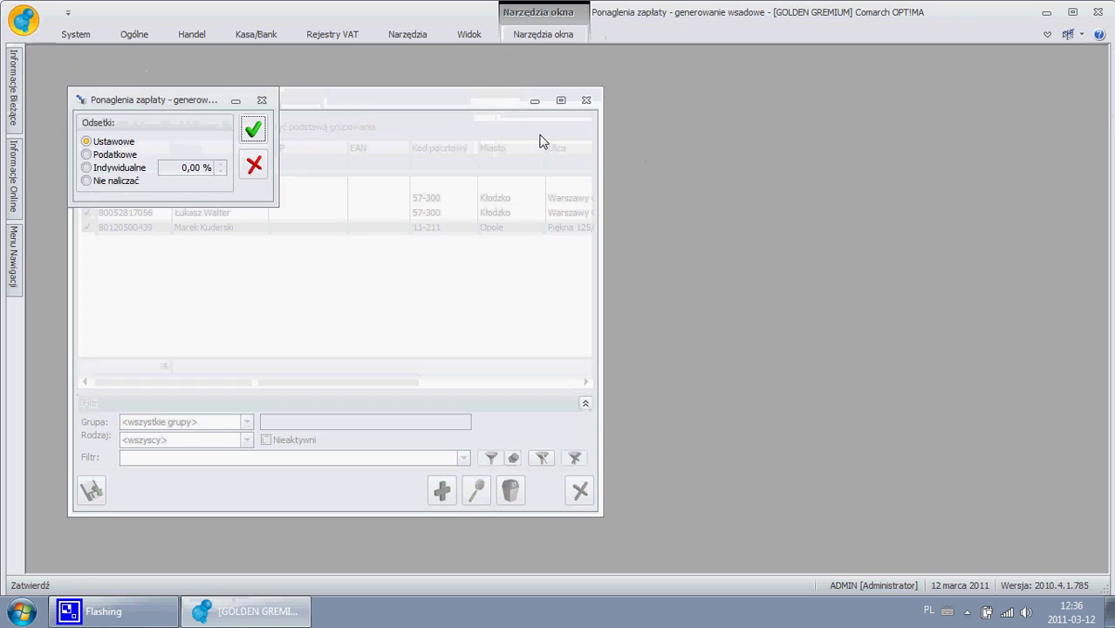
click(114, 167)
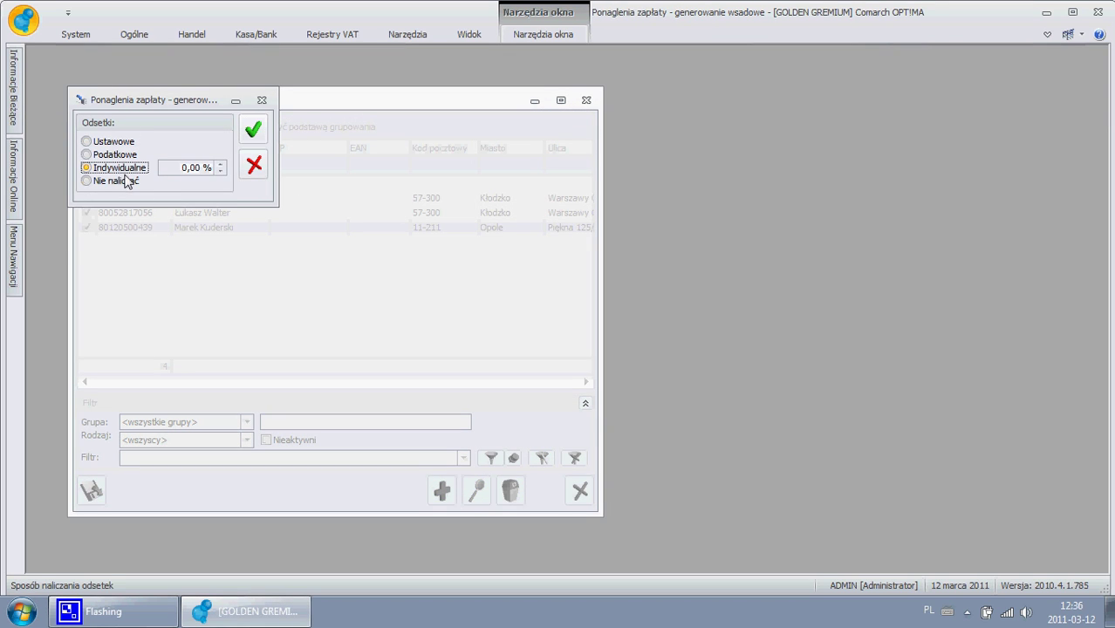
click(170, 170)
text(15)
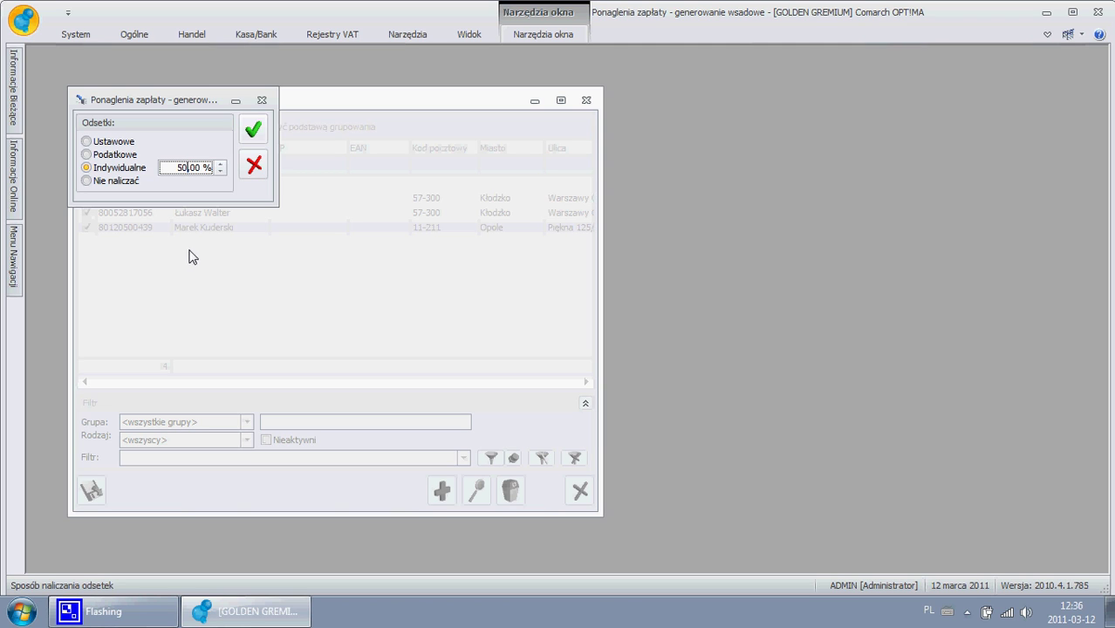
click(252, 130)
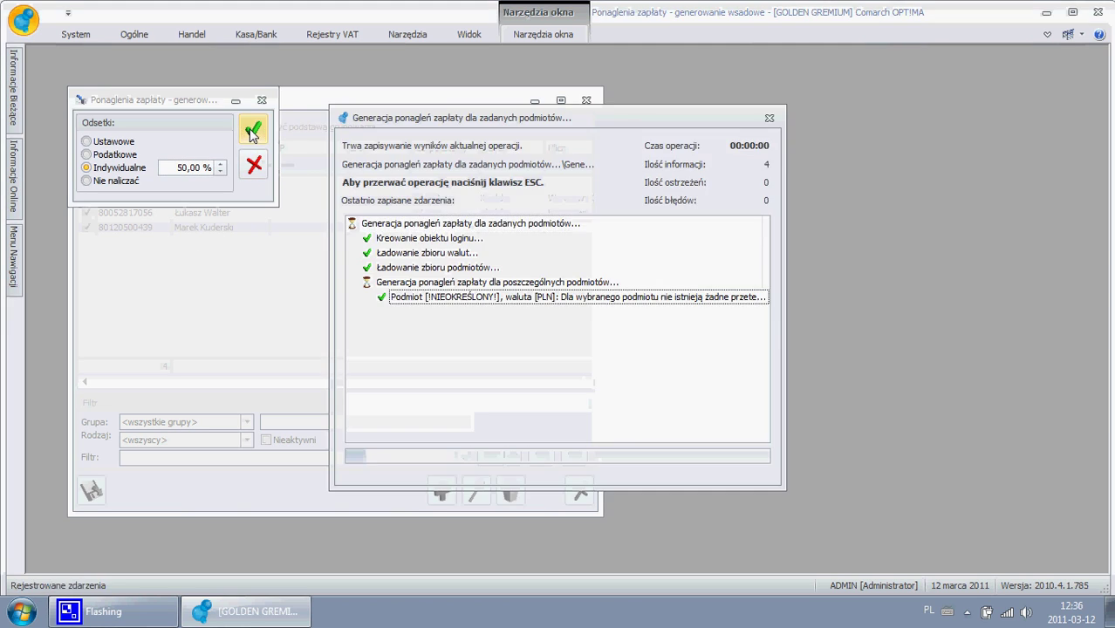
click(586, 102)
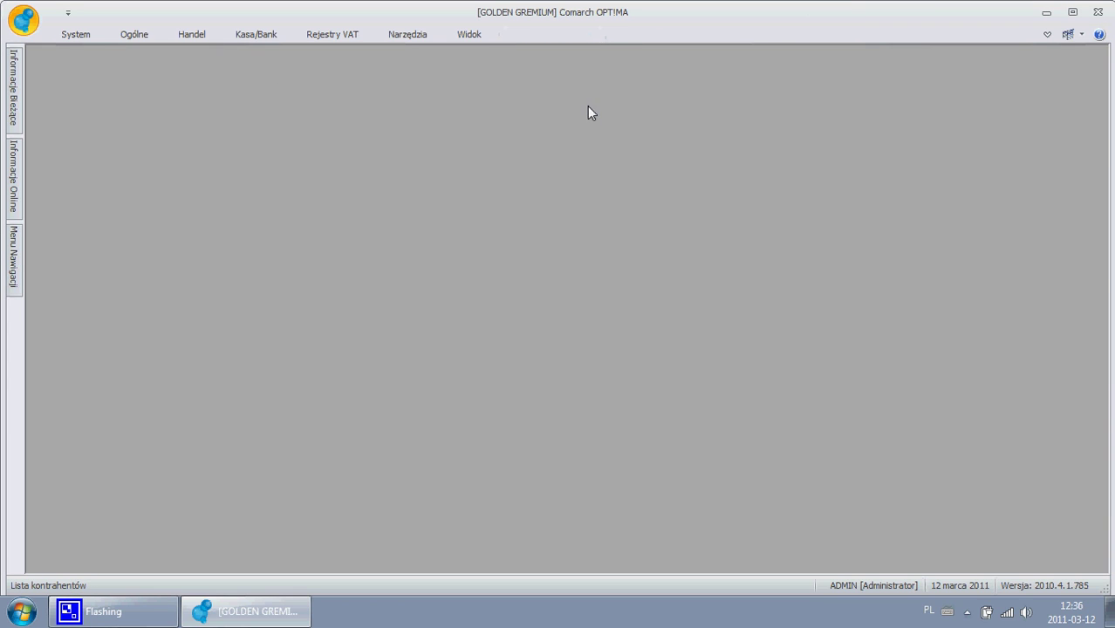
- Open Kasa/Bank > Ponaglenia zapłaty, widen the list, and open reminder PON/1/2011
click(395, 35)
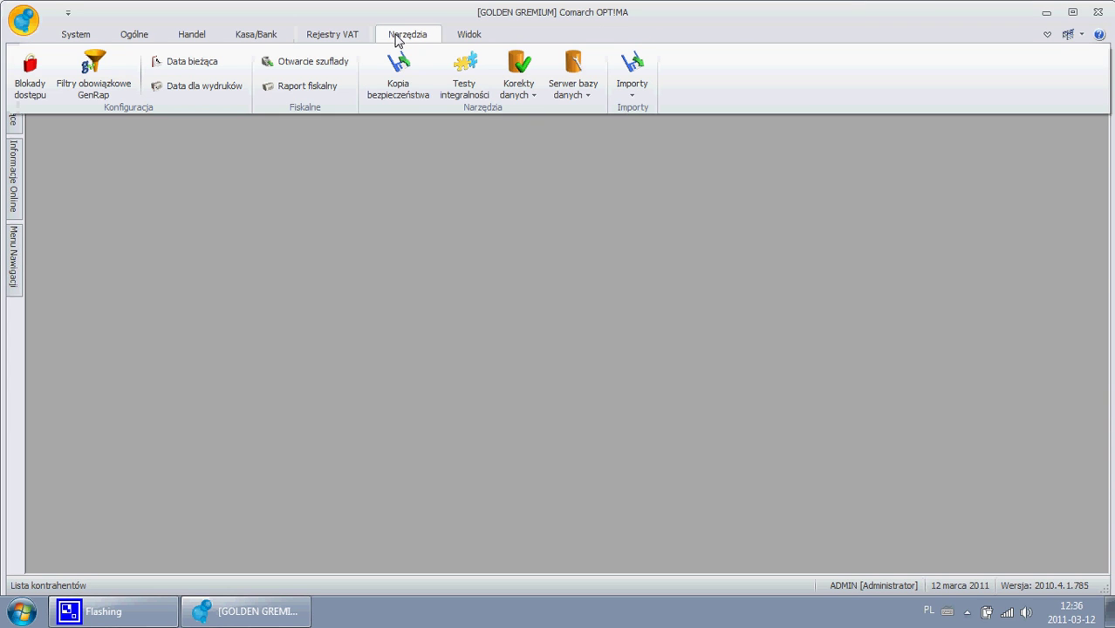
click(262, 35)
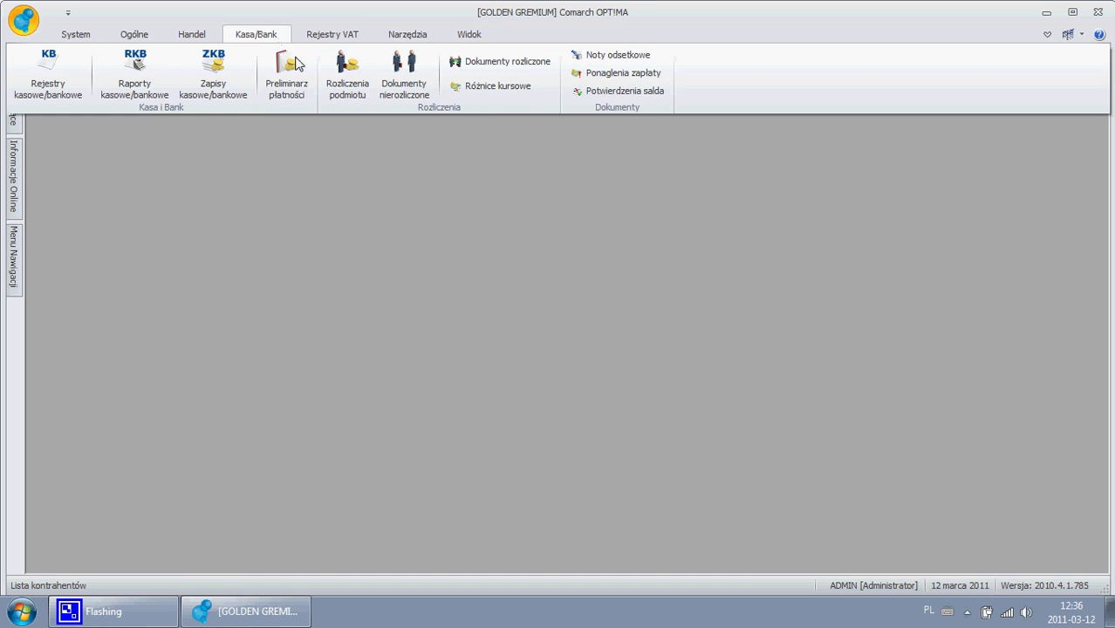
click(605, 74)
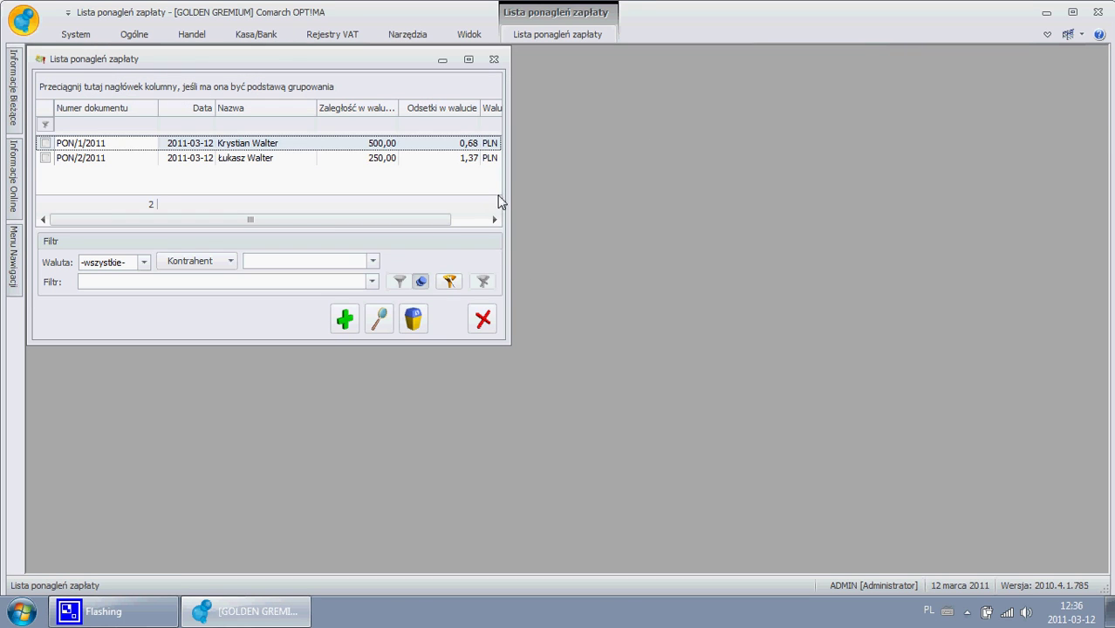
drag(511, 183, 888, 175)
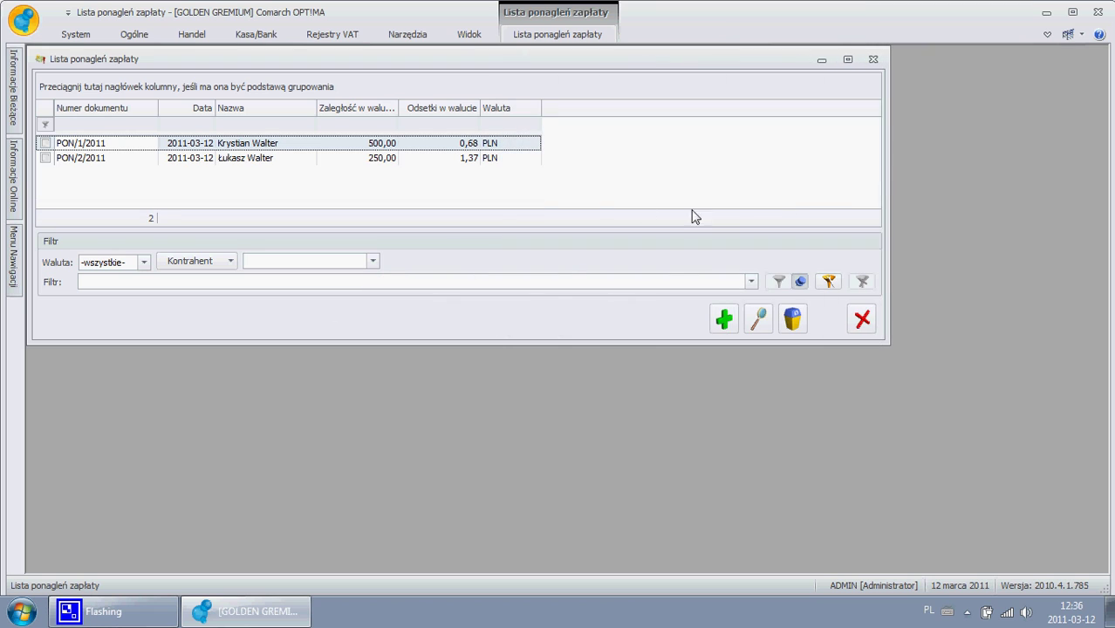
double_click(347, 148)
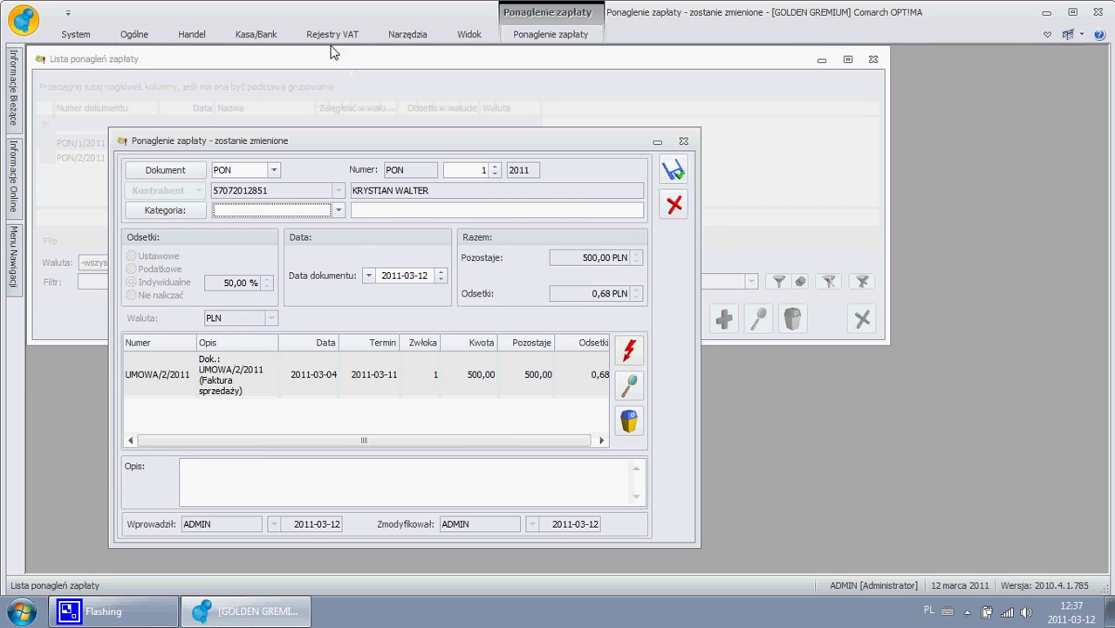
- Preview the Ponaglenie zapłaty (GenRap) Wzór standard printout
click(562, 39)
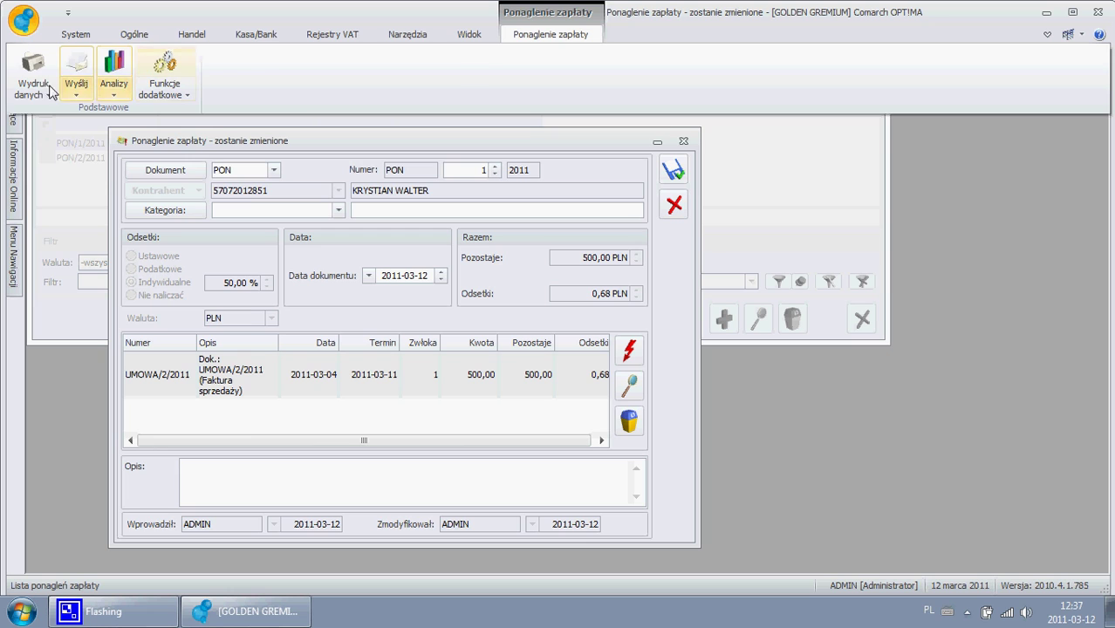
click(33, 83)
mouse_move(46, 118)
mouse_move(271, 113)
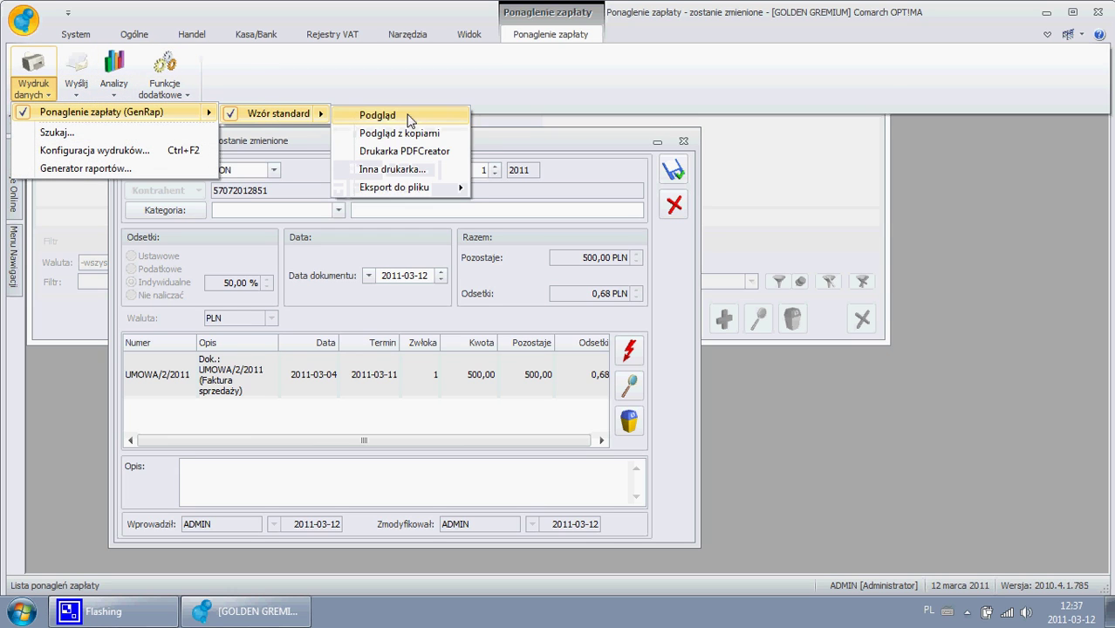
click(410, 113)
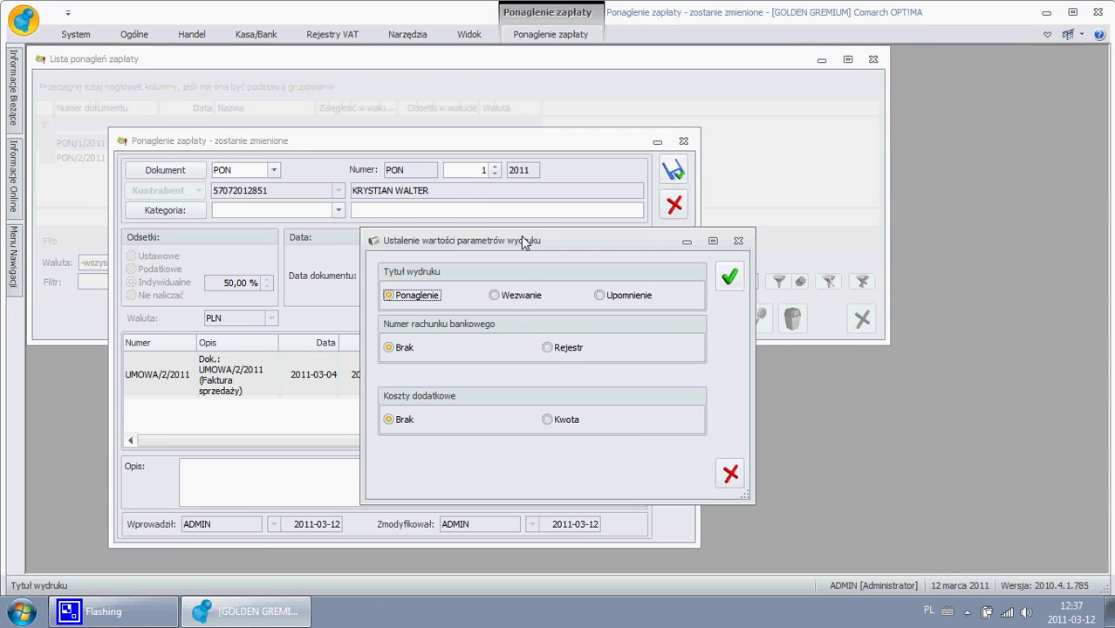
- Print it as Wezwanie with the BANK register account and 50,00 PLN extra costs
click(516, 299)
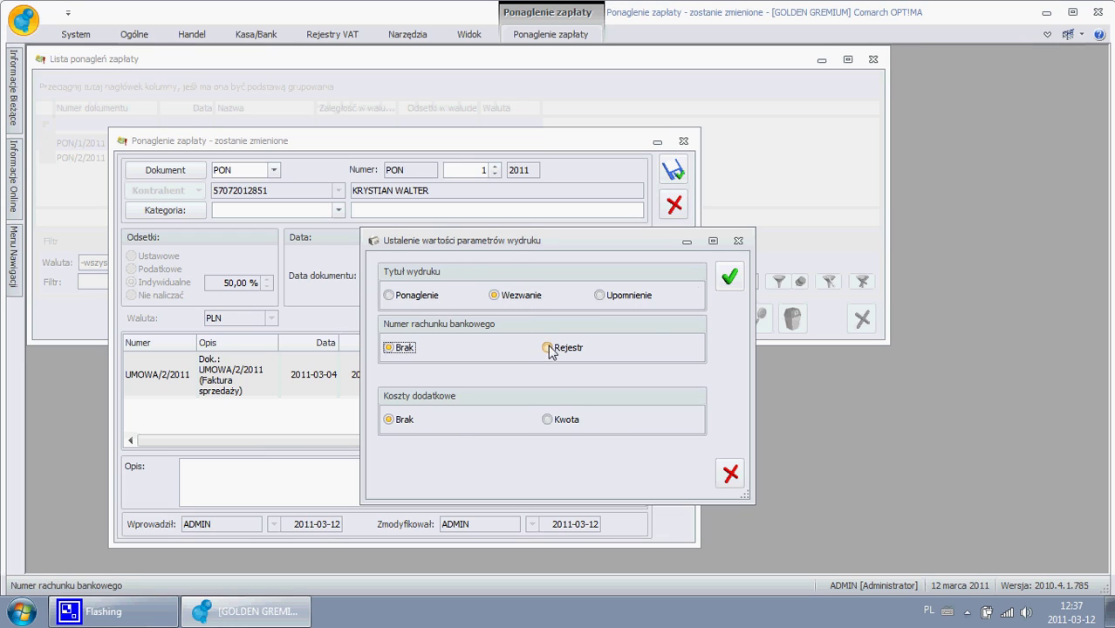
click(547, 347)
click(557, 400)
click(547, 429)
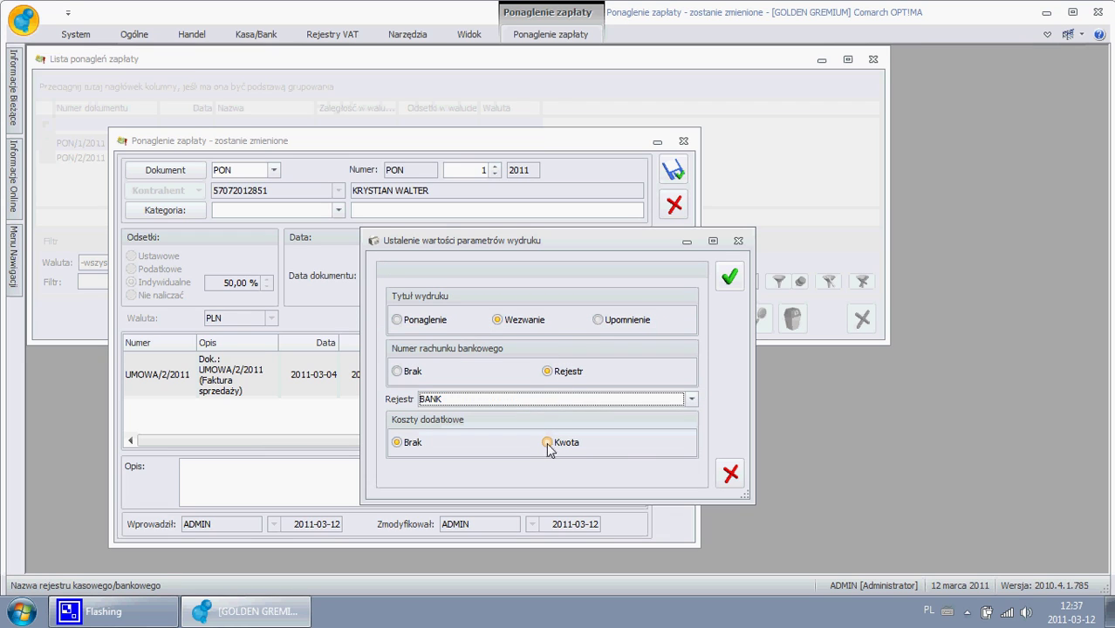
click(549, 443)
click(582, 473)
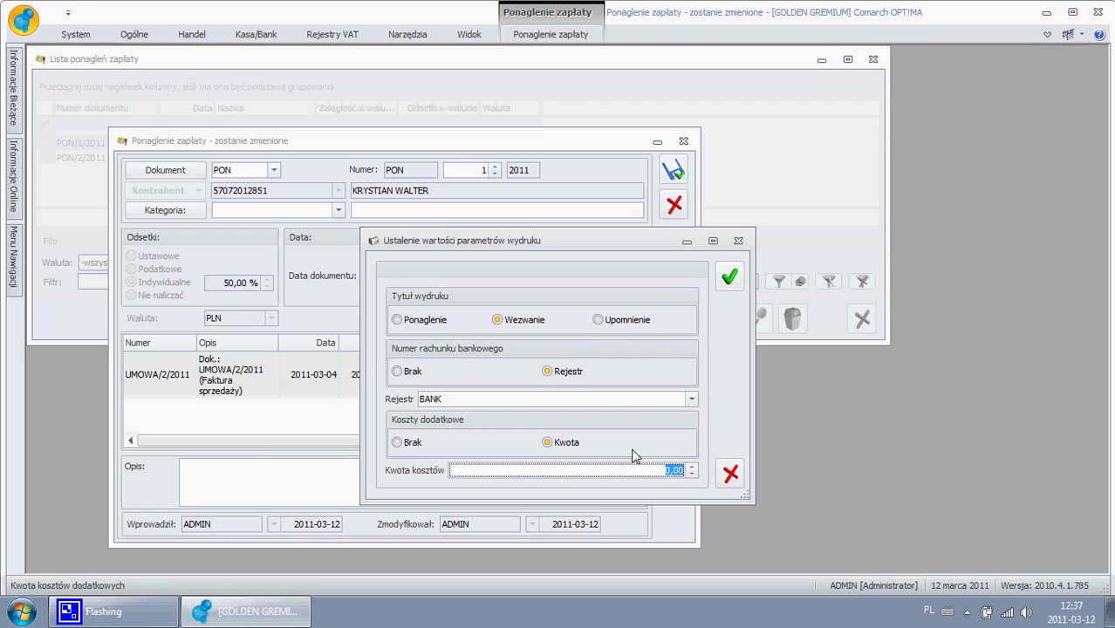
text(5)
click(731, 279)
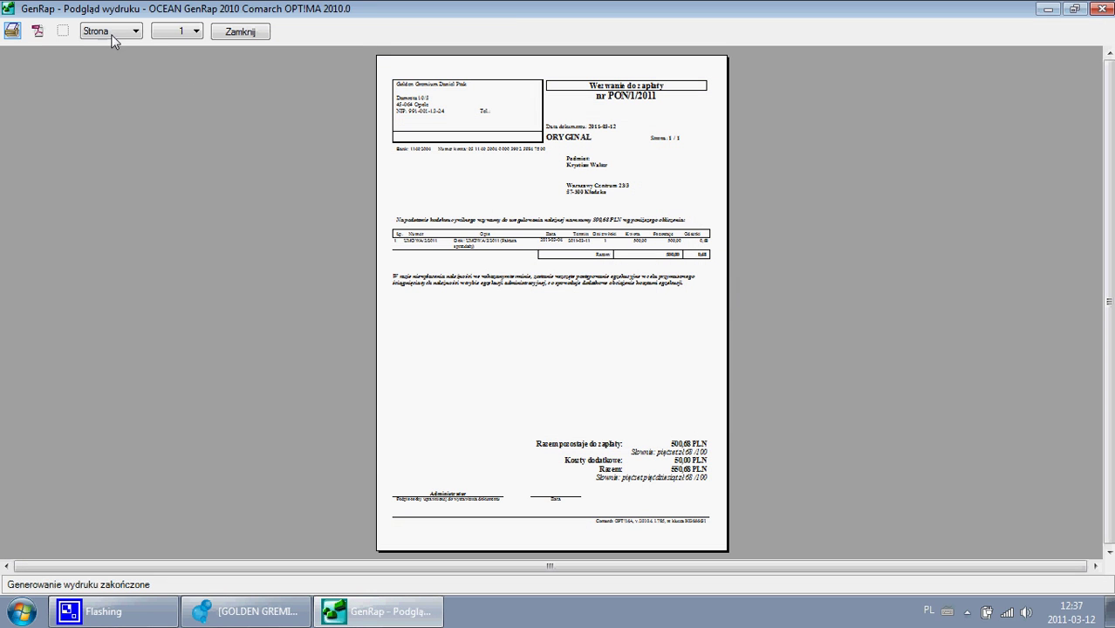
- Zoom the Wezwanie do zapłaty preview to 150 %, scroll down to the 550,68 PLN total, then close it
click(112, 35)
click(103, 68)
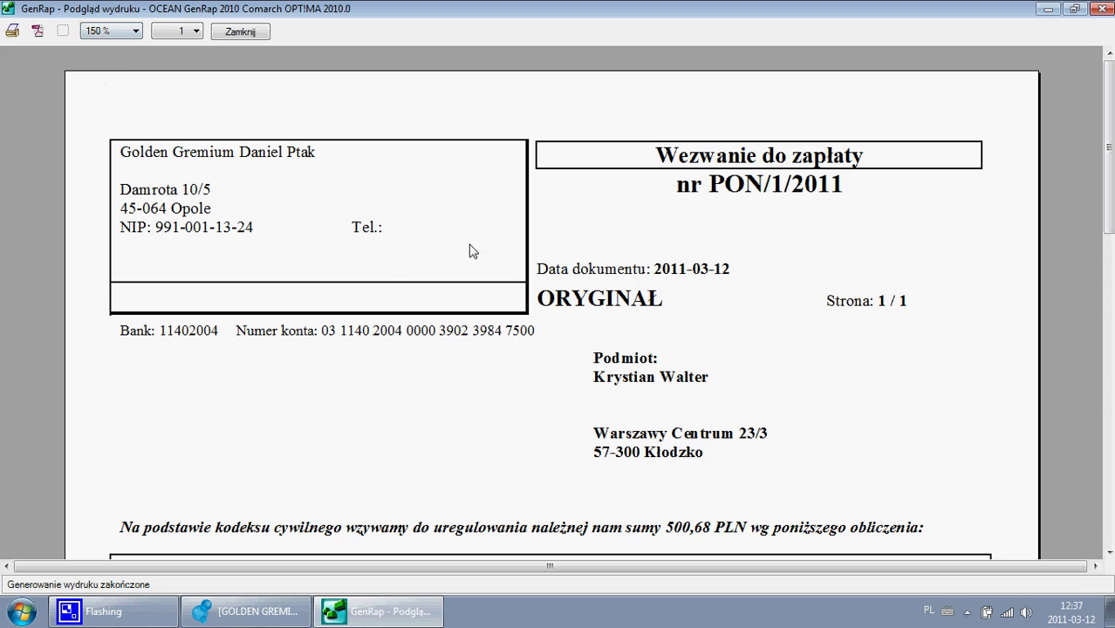
scroll(652, 273, down, 5)
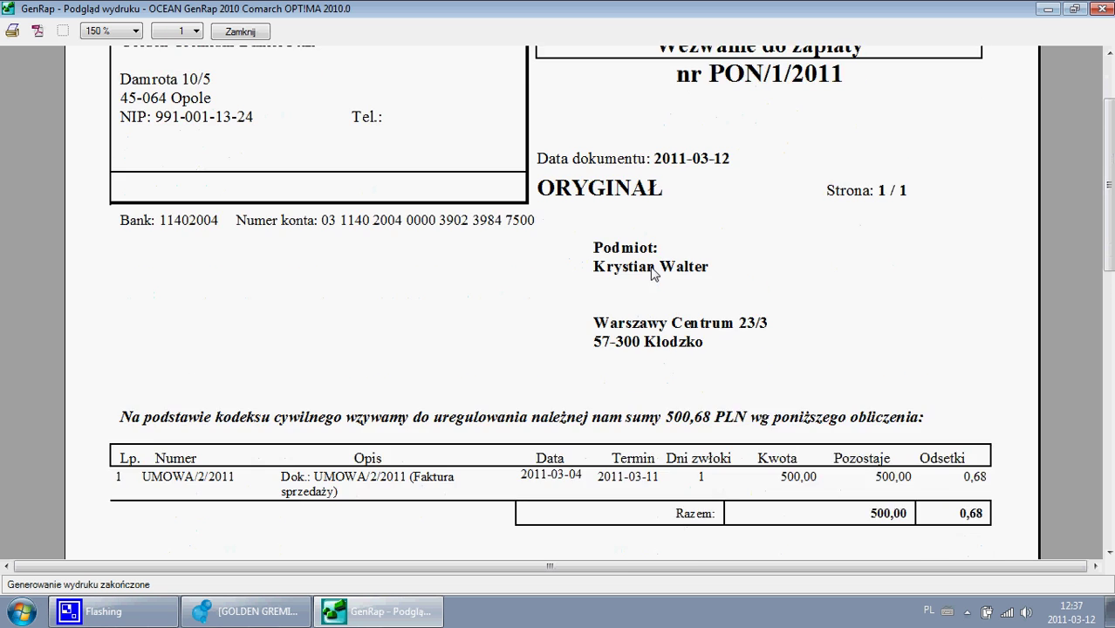
scroll(653, 273, down, 1)
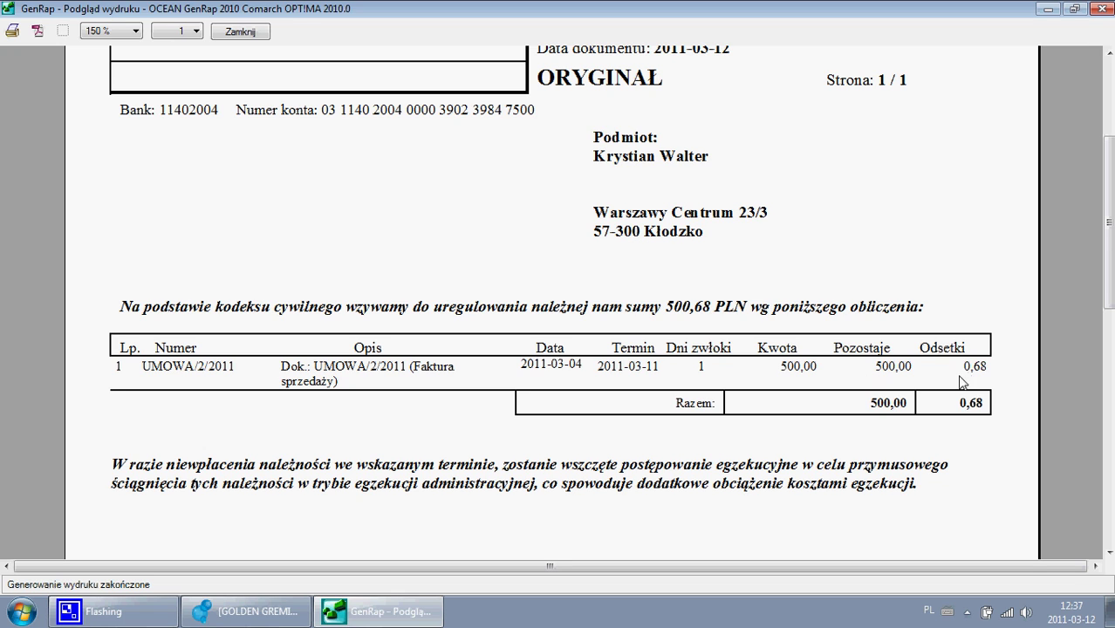
scroll(815, 349, down, 4)
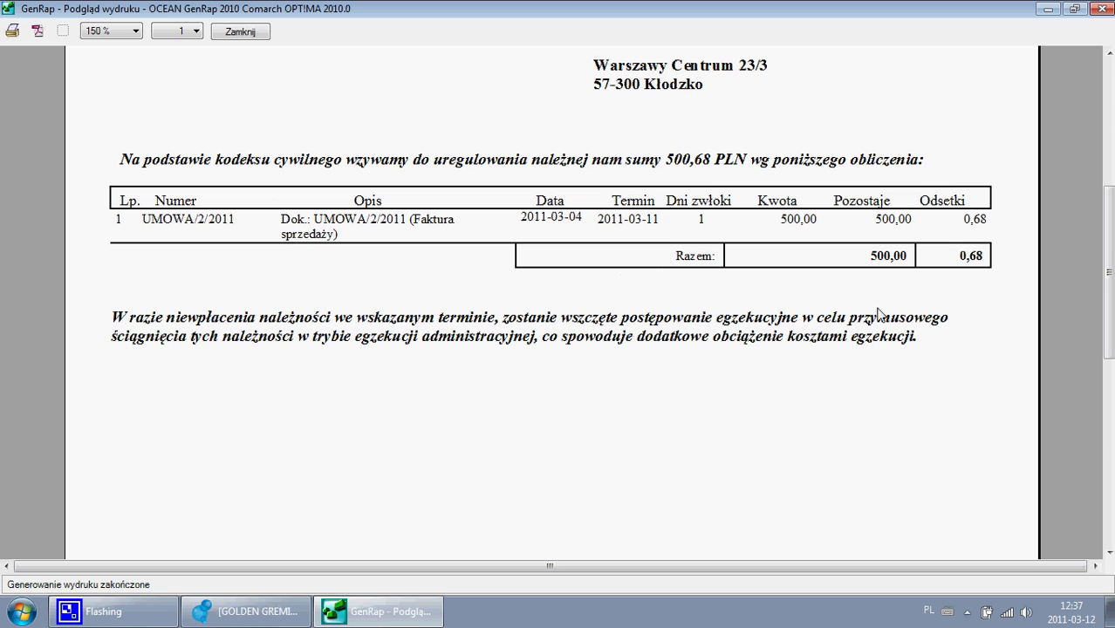
scroll(841, 293, down, 12)
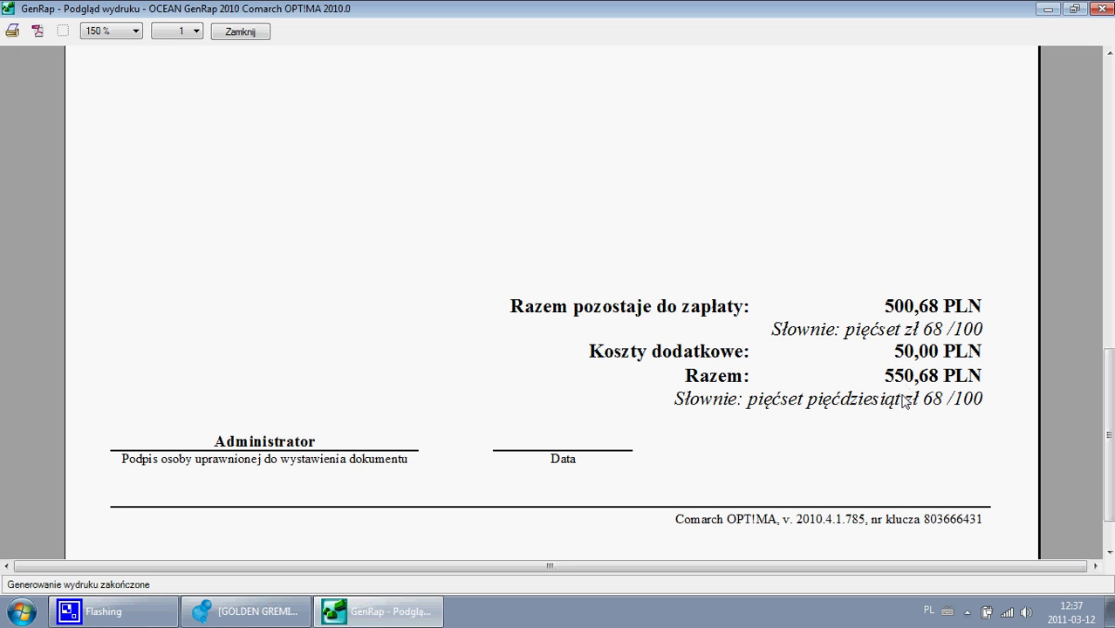
click(244, 35)
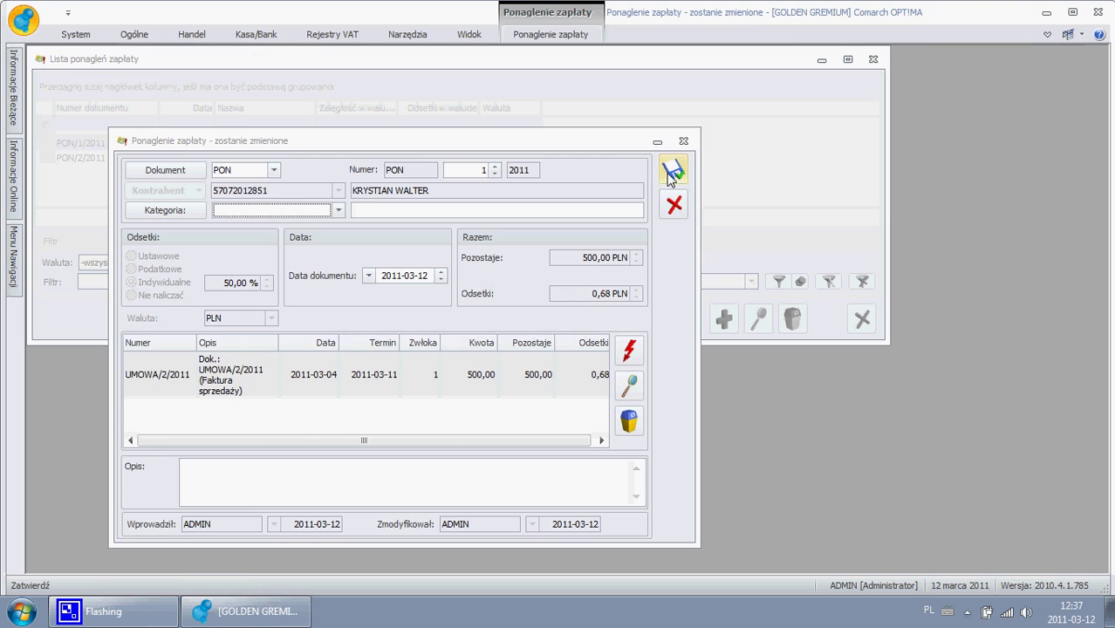
- Save the PON/1/2011 reminder, close the reminder list, exit OPT!MA and bring up CamStudio
click(670, 171)
click(871, 60)
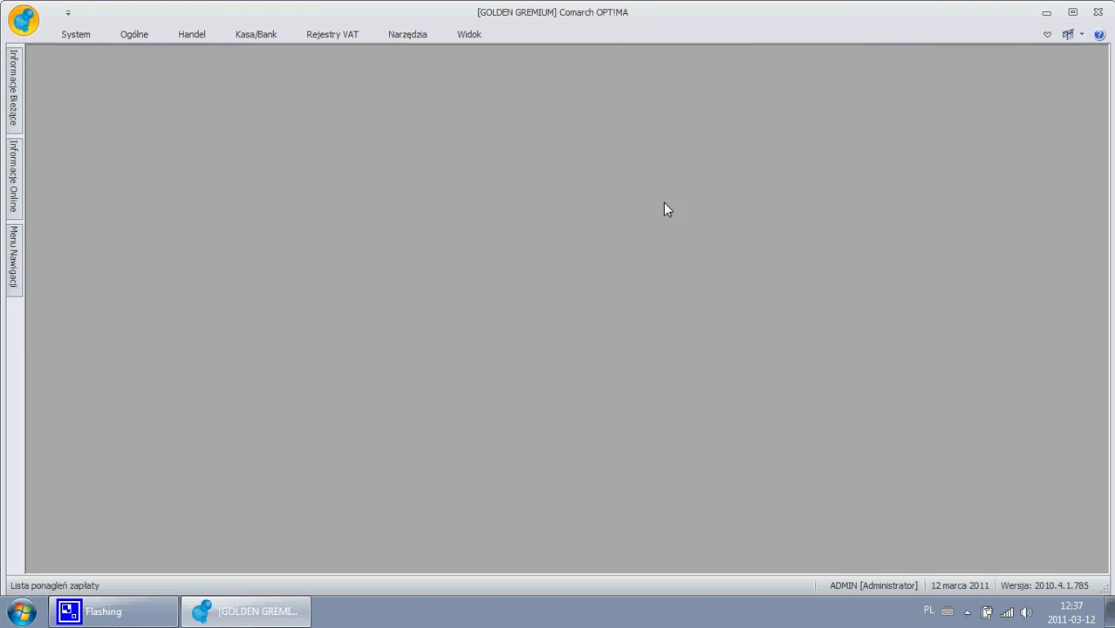
click(1097, 12)
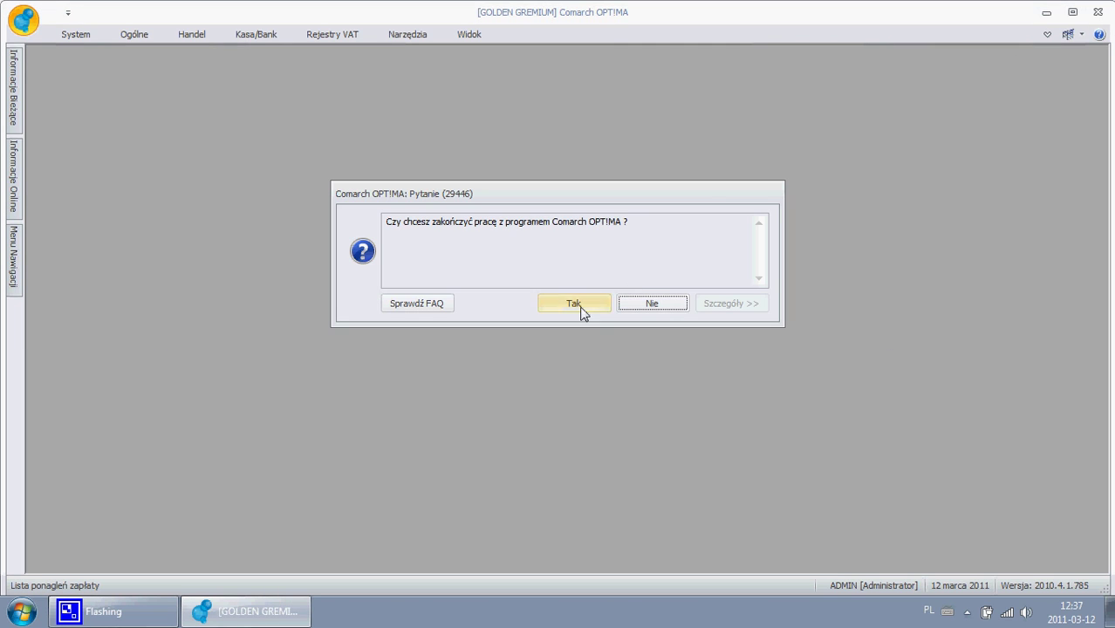
click(581, 310)
click(818, 179)
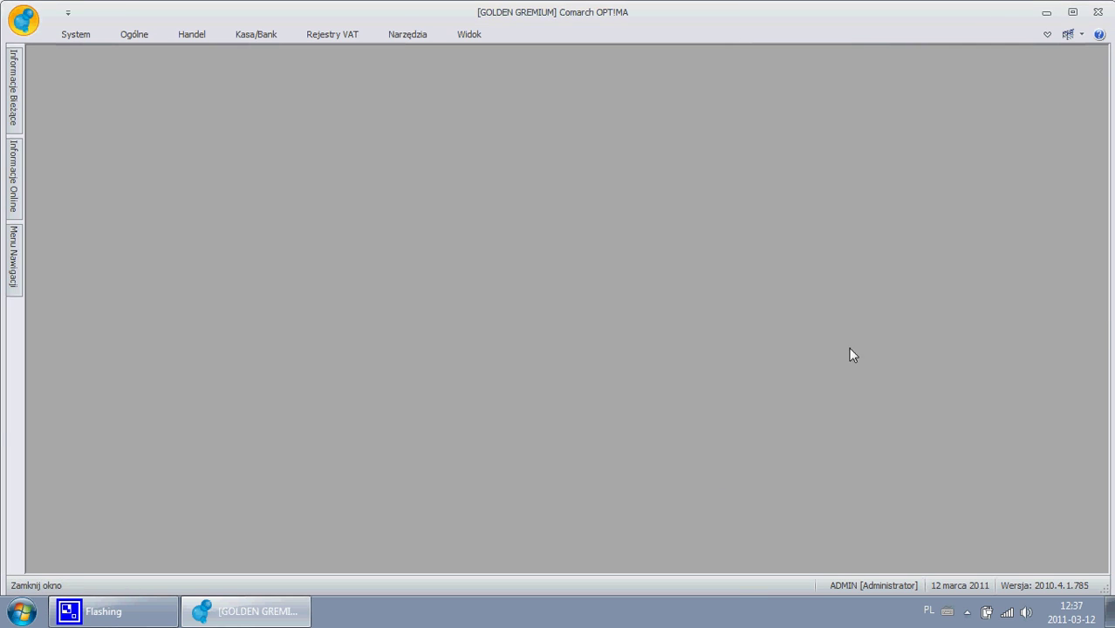
click(967, 611)
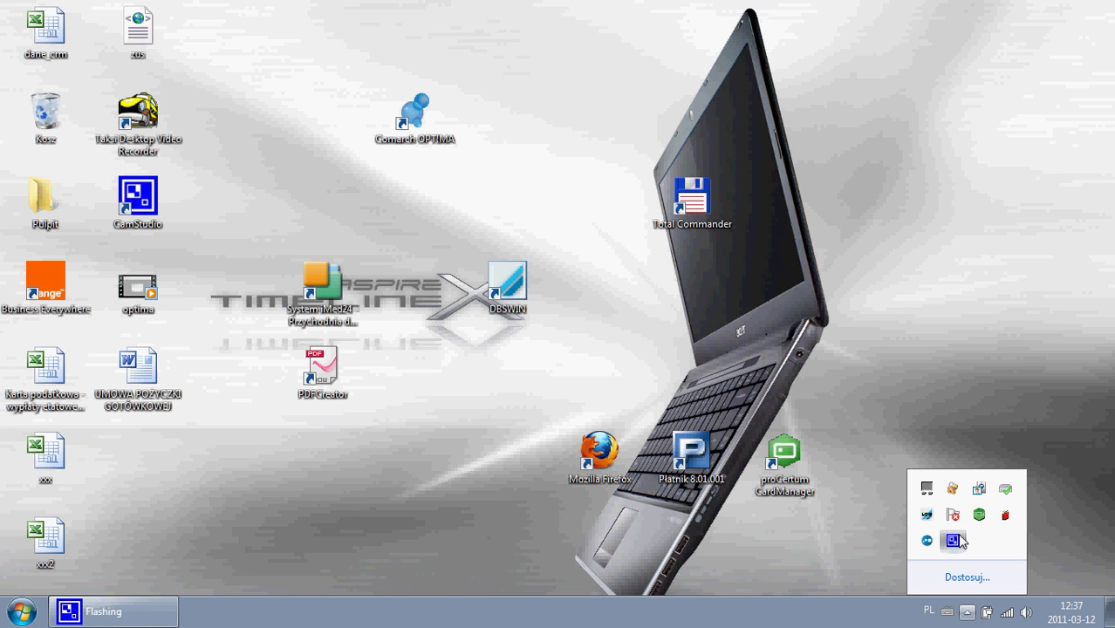
click(956, 542)
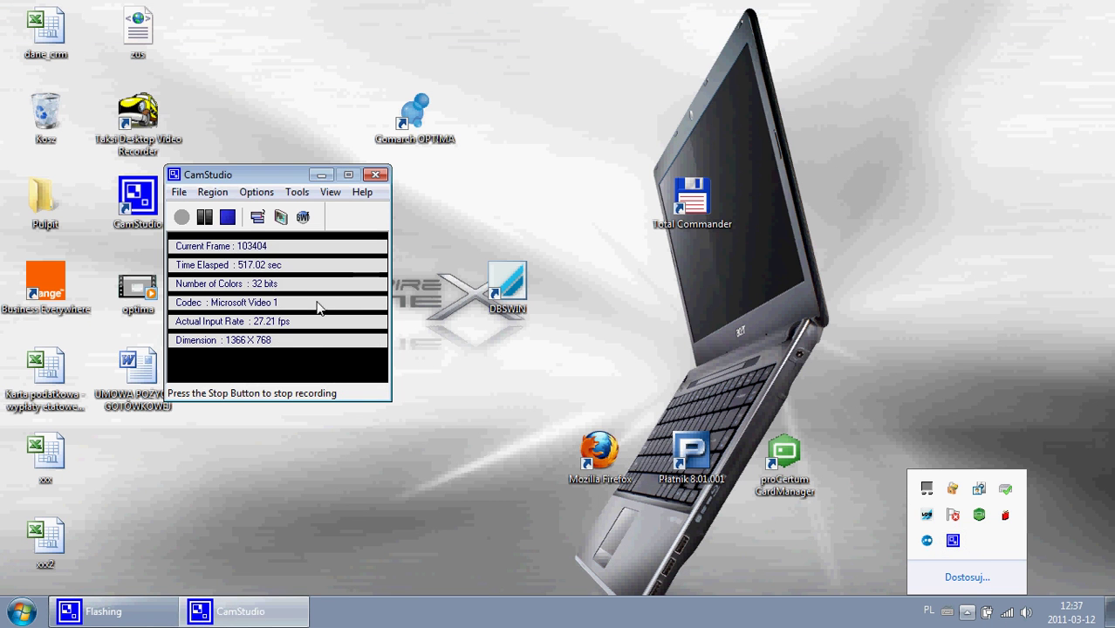